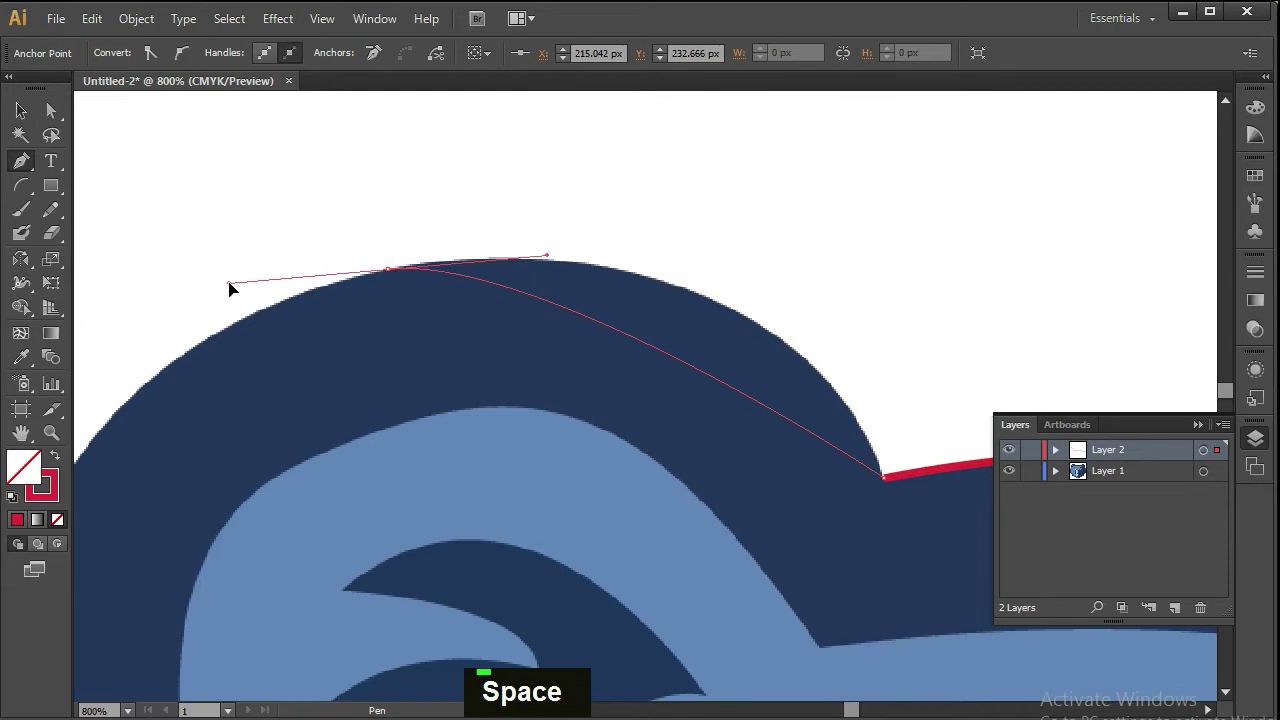
- Trace the outer curve of the bear's left ear with the Pen tool, ending where the ear meets the head
scroll(229, 289, "down", 2)
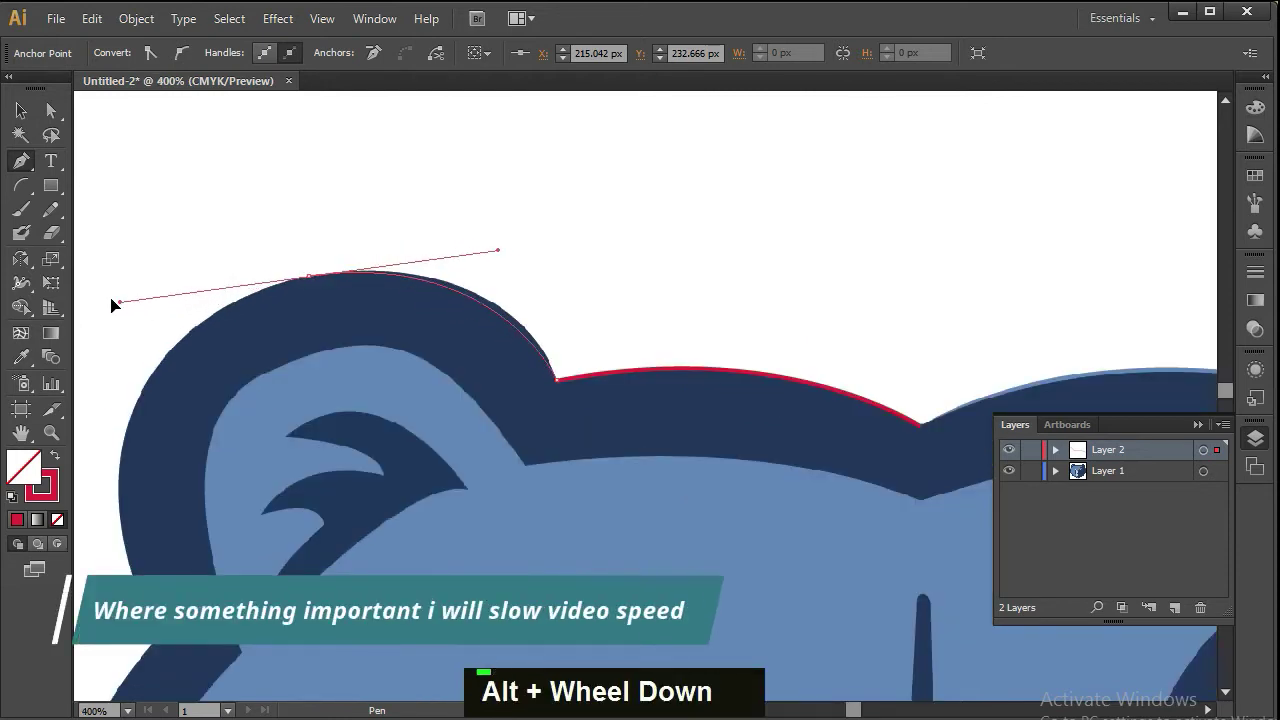
left_click_drag(98, 300, 98, 305)
key("space")
mouse_move(240, 349)
left_mouse_down()
mouse_move(518, 386)
mouse_move(631, 251)
mouse_move(634, 194)
left_mouse_up()
scroll(634, 194, "down", 1)
key("ctrl+z")
left_click(691, 130)
left_click_drag(578, 402, 586, 422)
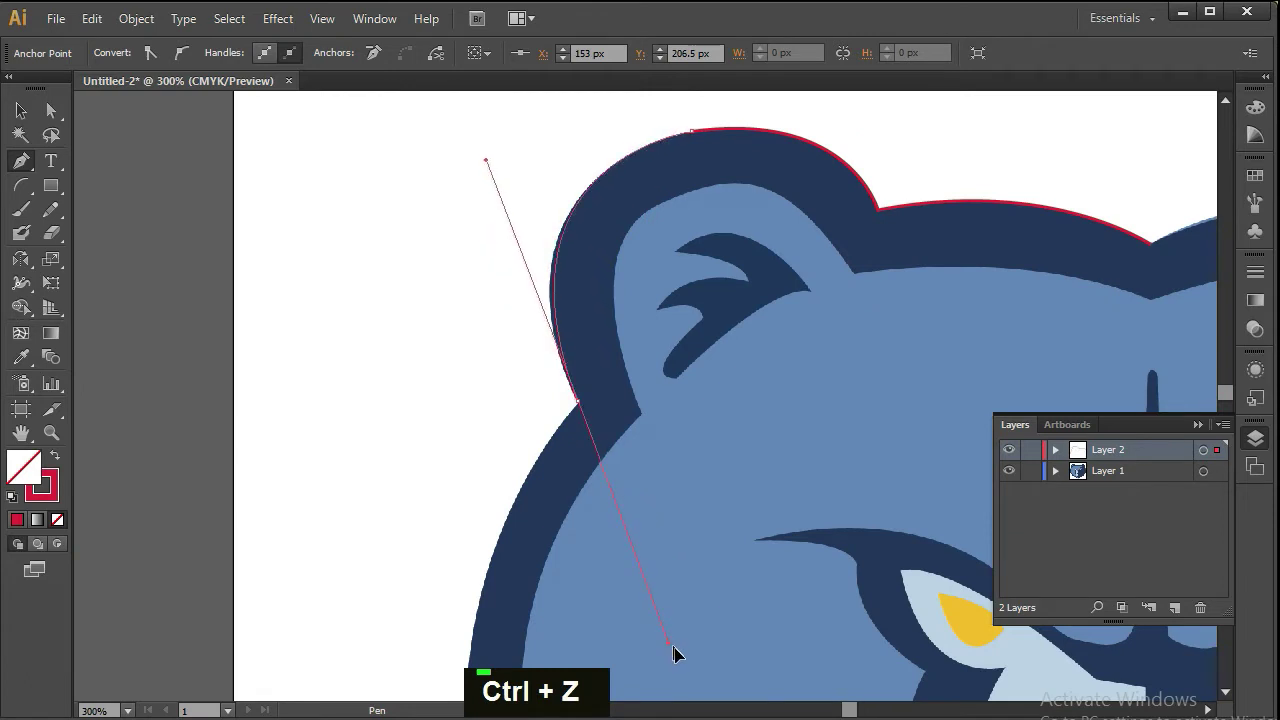
left_click_drag(682, 634, 682, 633)
- Continue the outline from the ear's base with a curve along the side of the head to mid-cheek
scroll(758, 428, "up", 1)
key("space")
left_click_drag(607, 518, 745, 368)
left_click(707, 216)
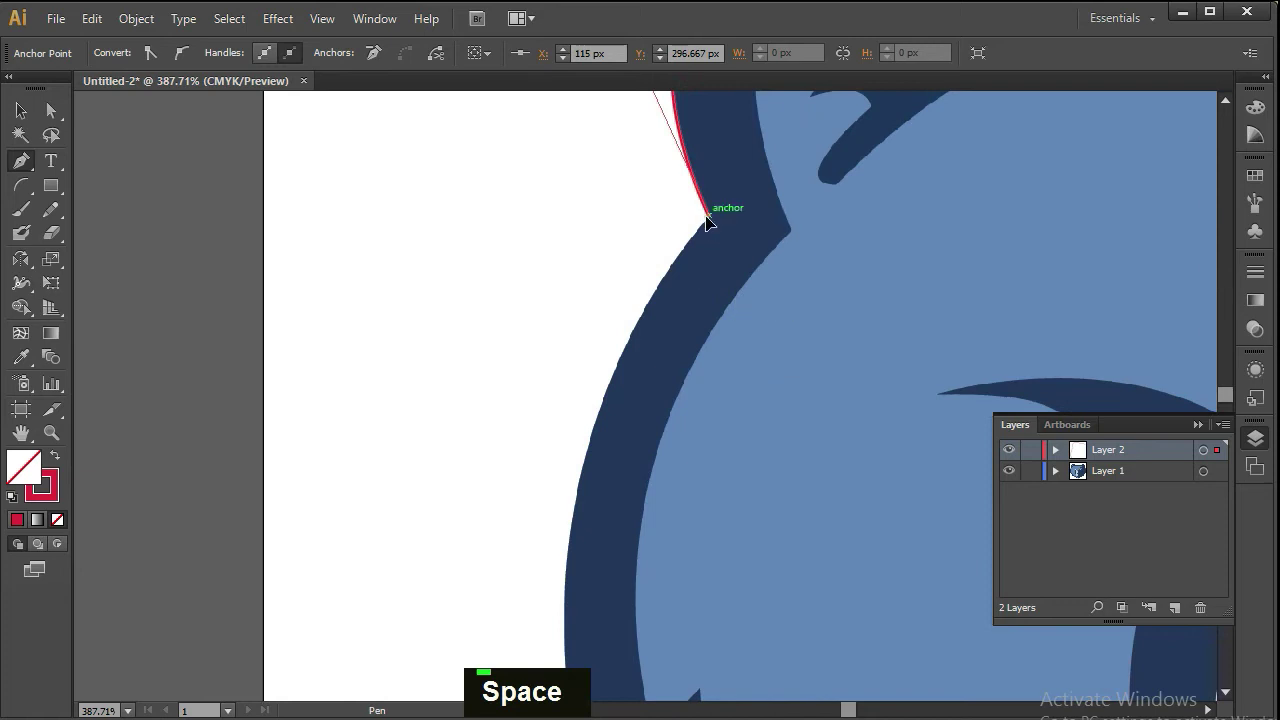
left_click_drag(584, 466, 581, 534)
key("ctrl+z")
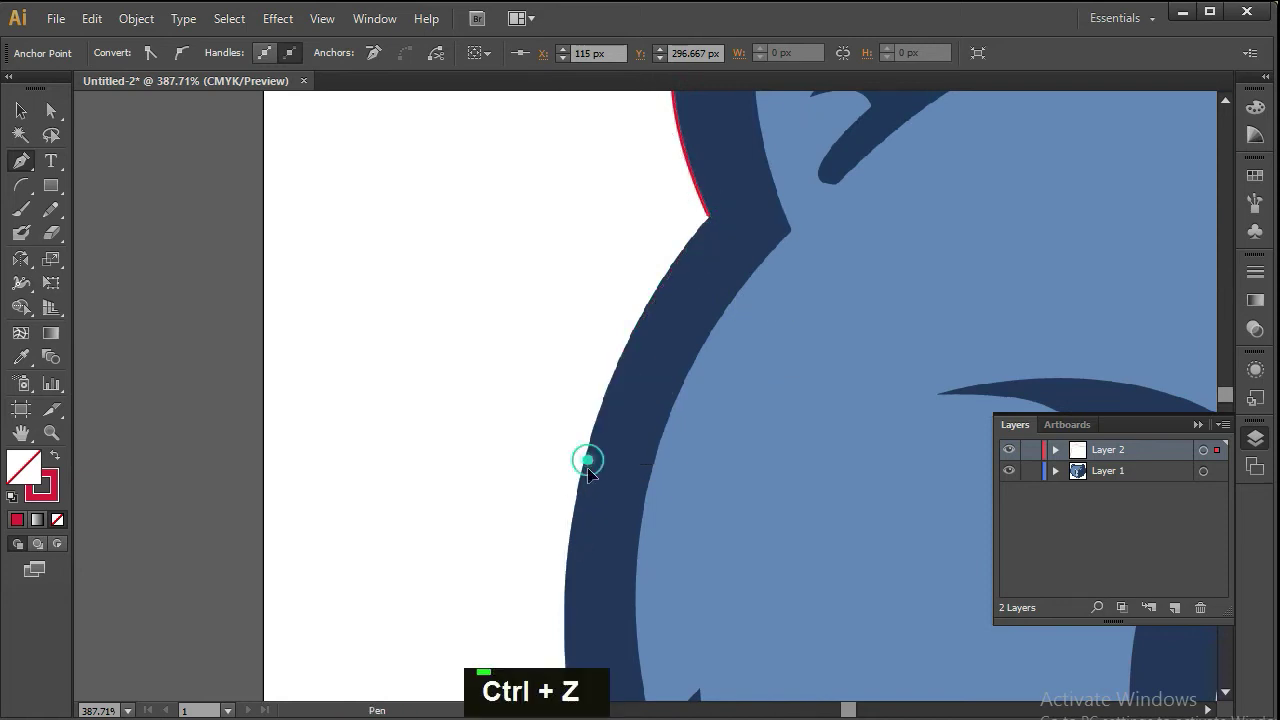
left_click_drag(569, 577, 569, 578)
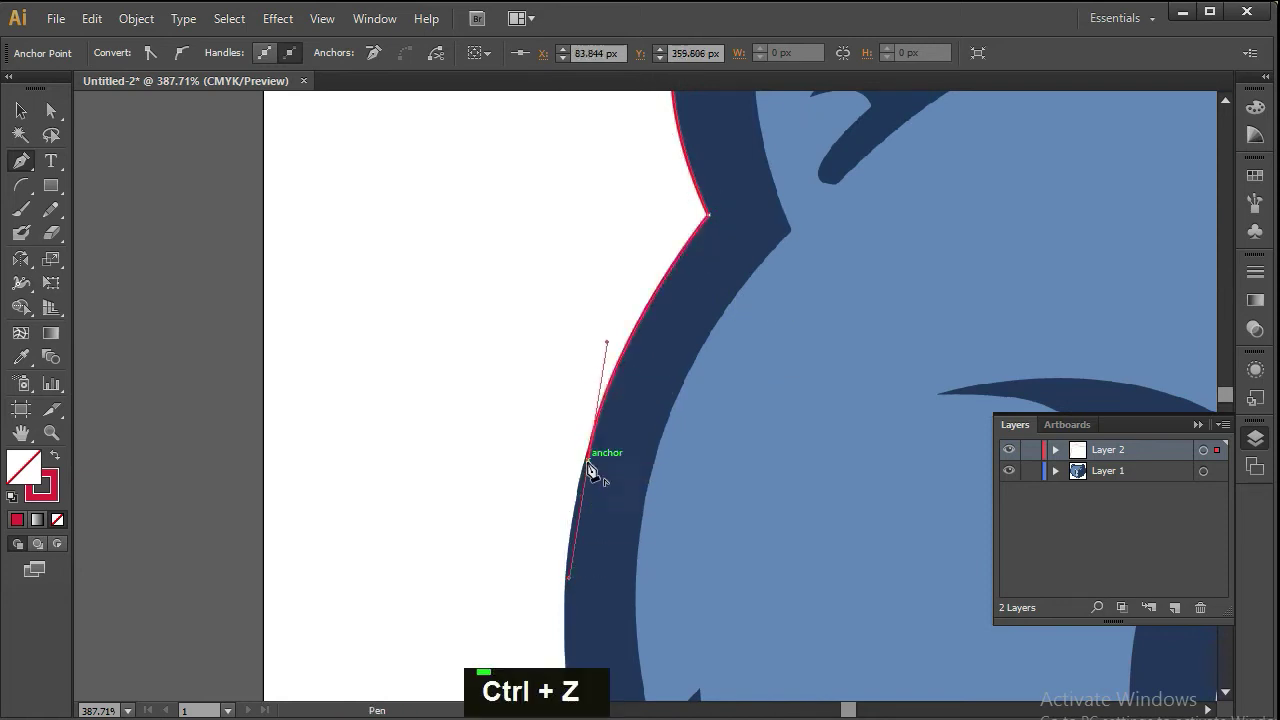
- Curve the outline down the cheek to the first fur tip and make that tip a corner point
scroll(620, 451, "down", 5)
left_click_drag(615, 484, 651, 568)
left_click_drag(687, 637, 711, 657)
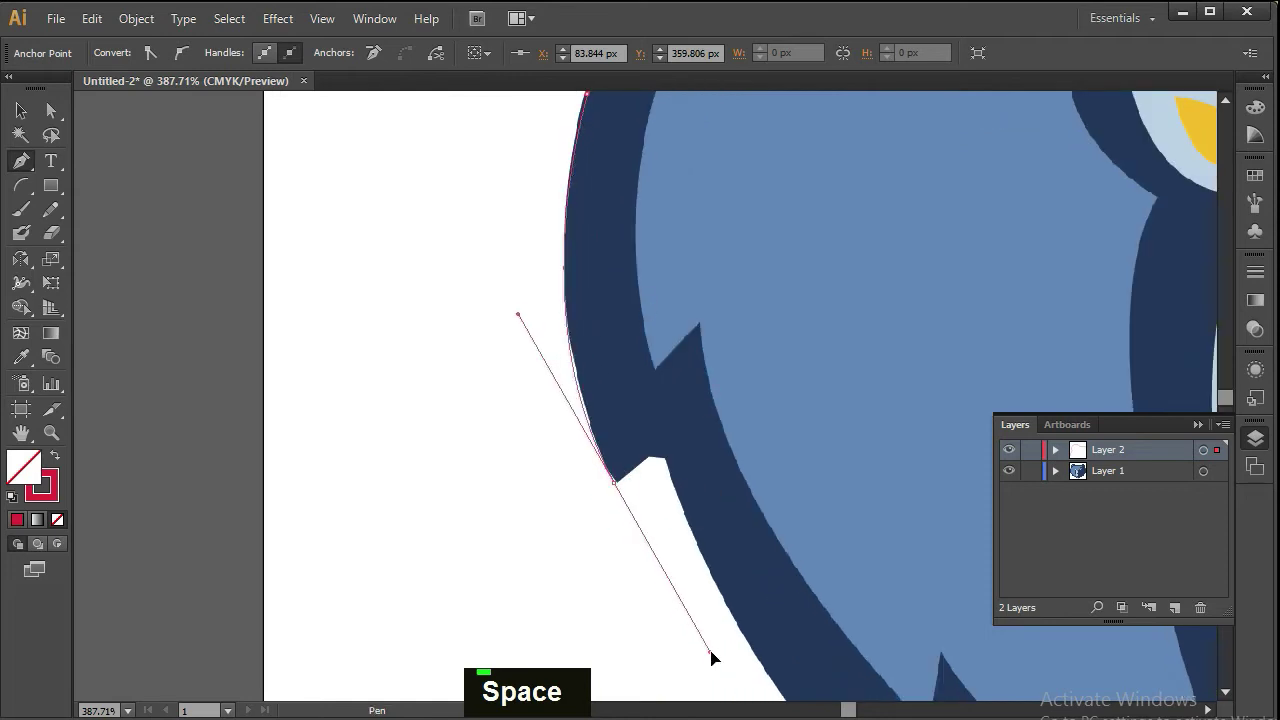
left_click_drag(712, 667, 709, 663)
left_click(614, 484)
- Trace the inner side of the notch at the first fur tip with a straight segment
left_click_drag(840, 363, 488, 582)
left_click_drag(517, 503, 403, 506)
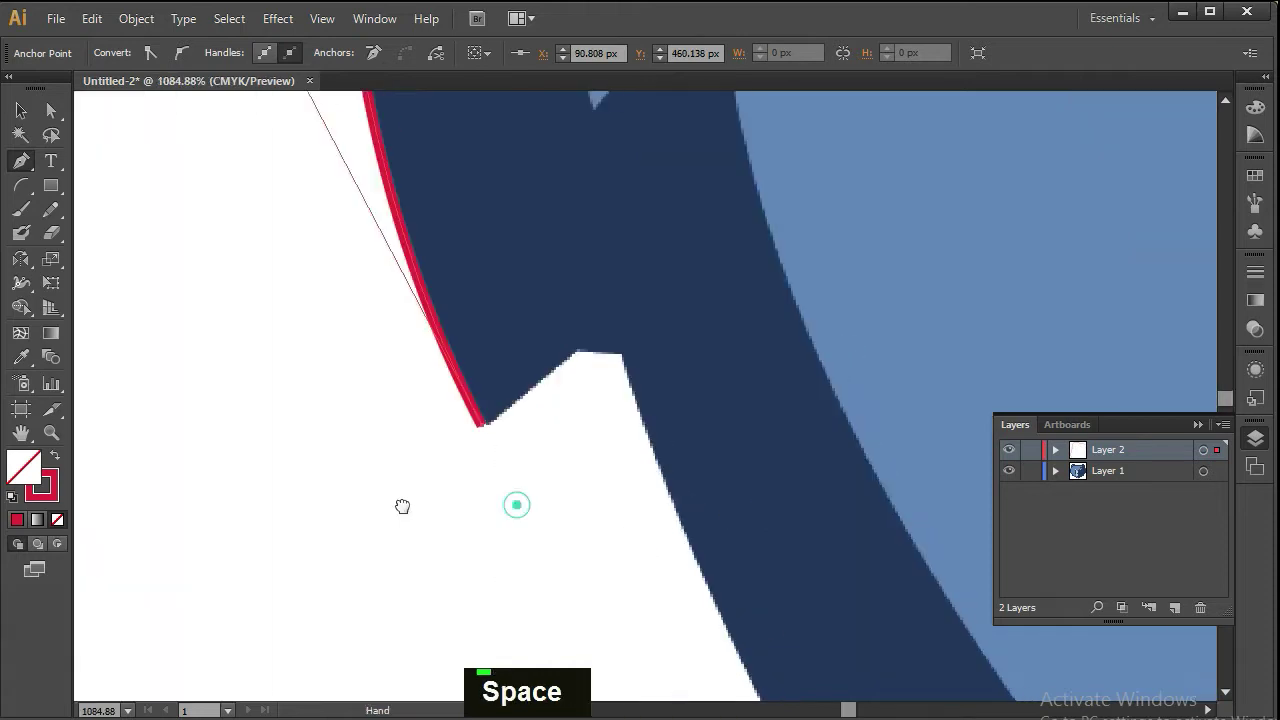
double_click(485, 353)
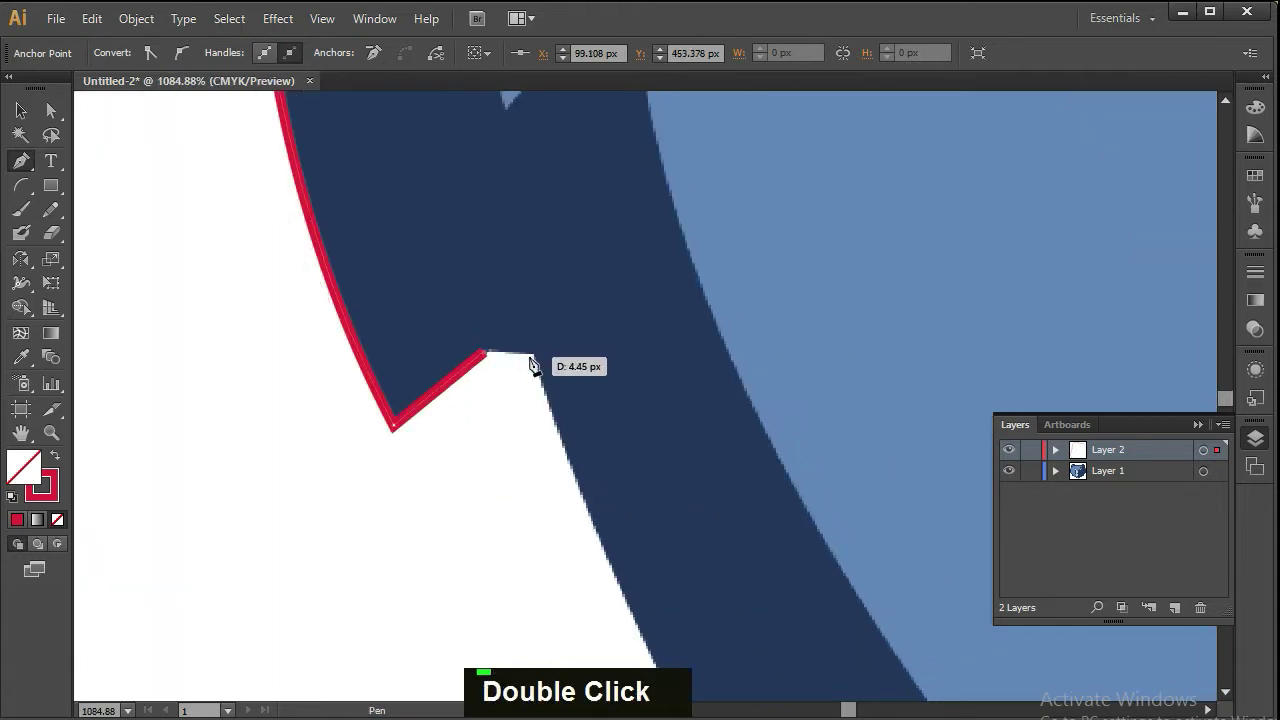
- Continue the outline with smooth curves from the first notch along the jaw toward the second fur tip
left_click_drag(647, 510, 519, 261)
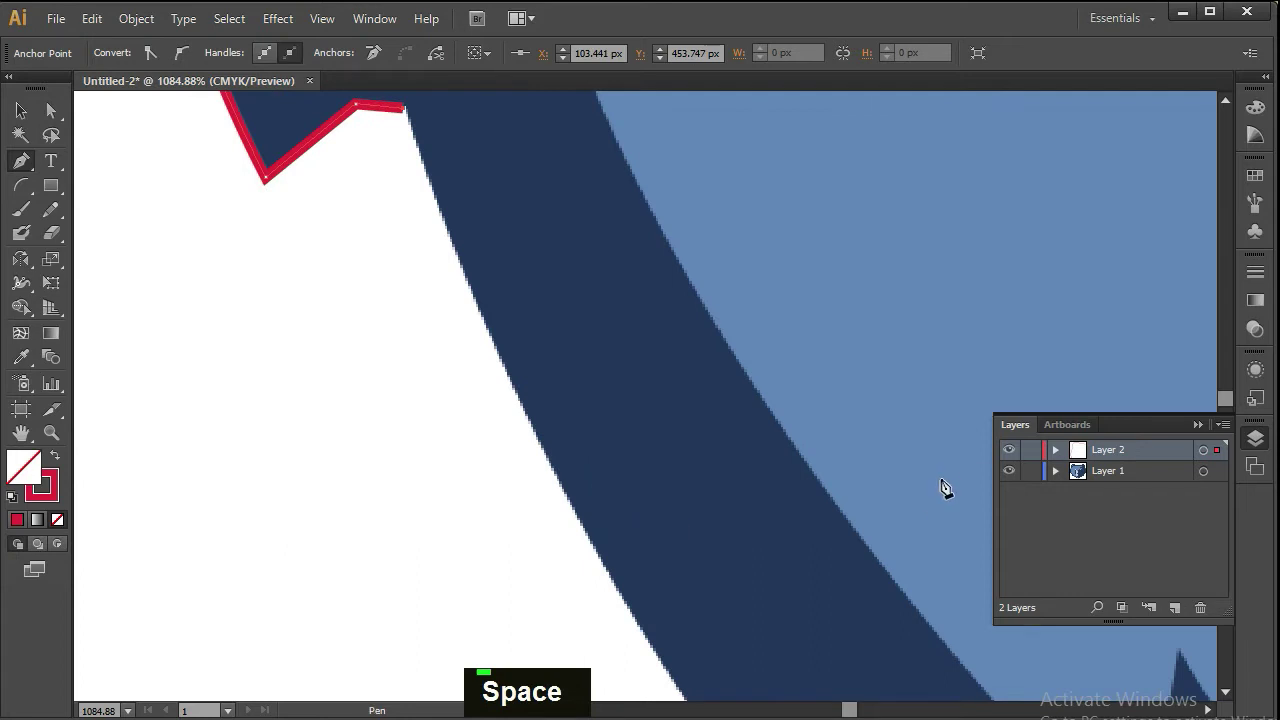
left_click_drag(560, 485, 605, 558)
left_click_drag(657, 606, 516, 438)
scroll(516, 438, "down", 2)
left_click_drag(480, 449, 534, 509)
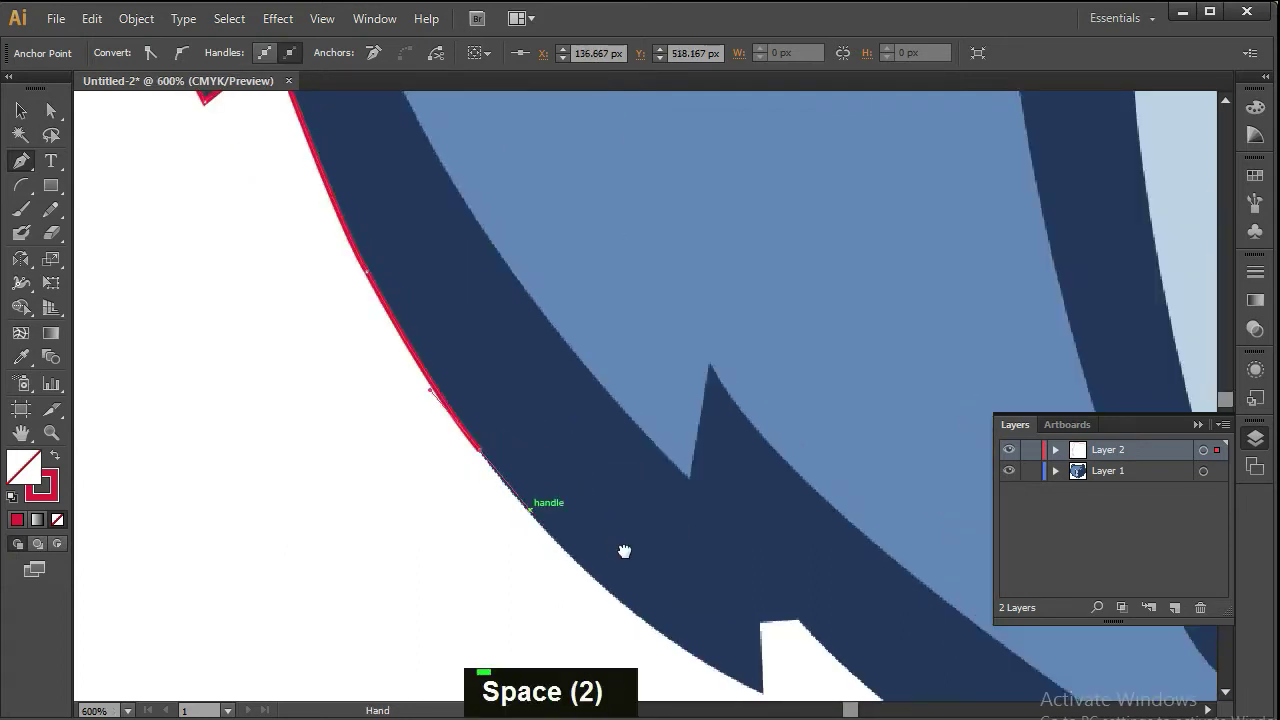
left_click_drag(623, 551, 412, 292)
left_click_drag(413, 351, 416, 357)
left_click_drag(526, 410, 359, 352)
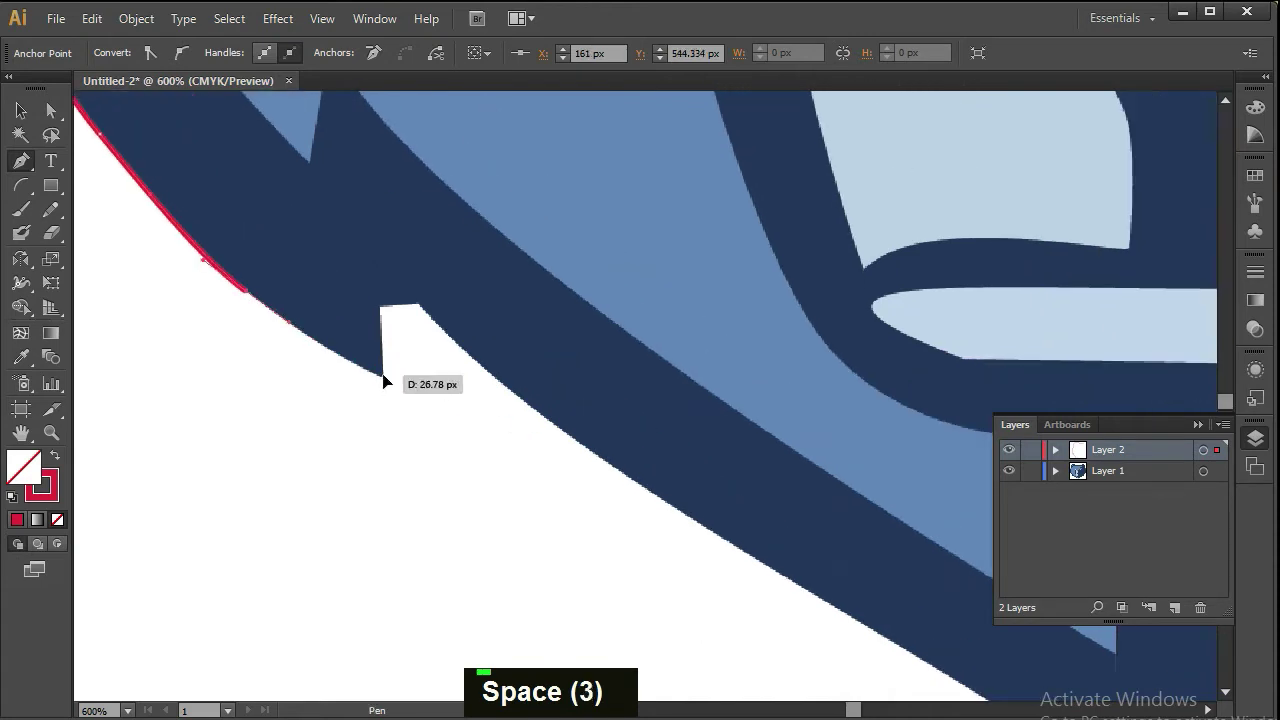
- Extend the outline to the second fur tip and trace its notch with corner points
left_click(383, 374)
left_click(381, 306)
left_click(418, 305)
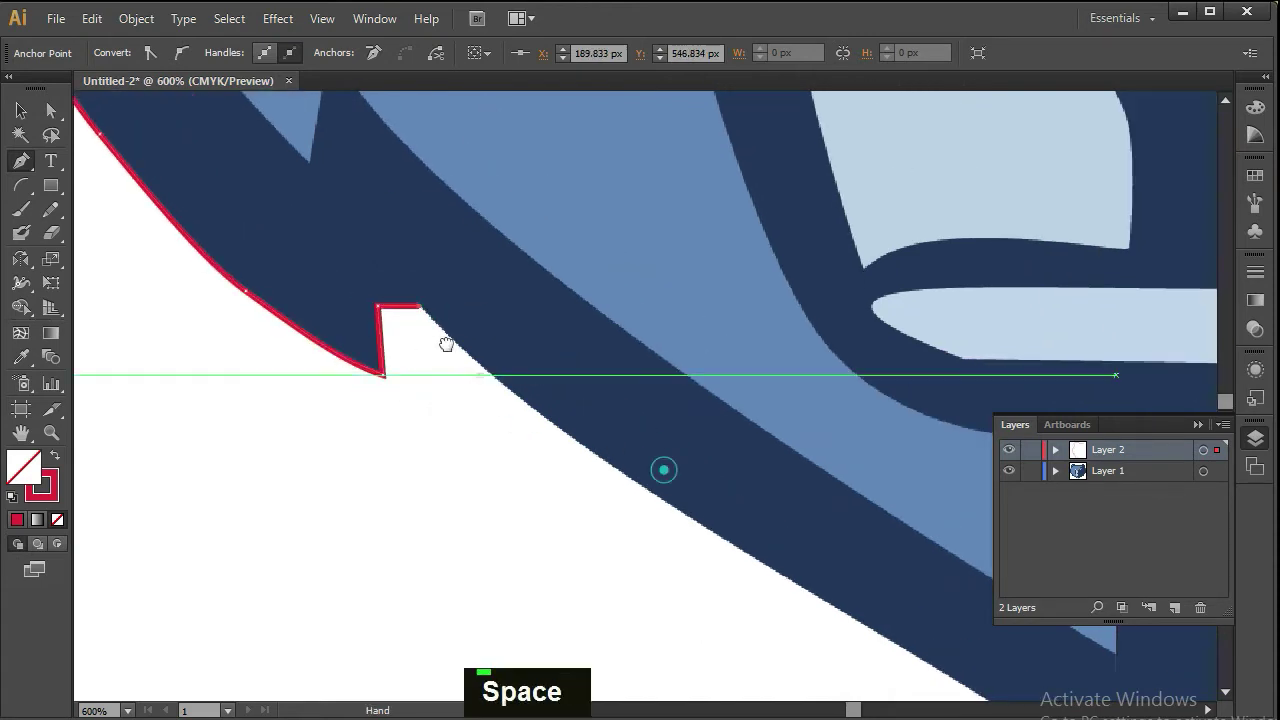
- Trace the lower jaw edge from the second notch down to the chin point on the face's centre line
left_click_drag(663, 466, 421, 321)
left_click_drag(672, 510, 493, 367)
left_click(457, 343)
left_click_drag(674, 448, 569, 417)
left_click(552, 383)
- Create a new layer above the outline's layer
scroll(603, 347, "down", 6)
left_click_drag(435, 112, 622, 220)
left_click(1174, 608)
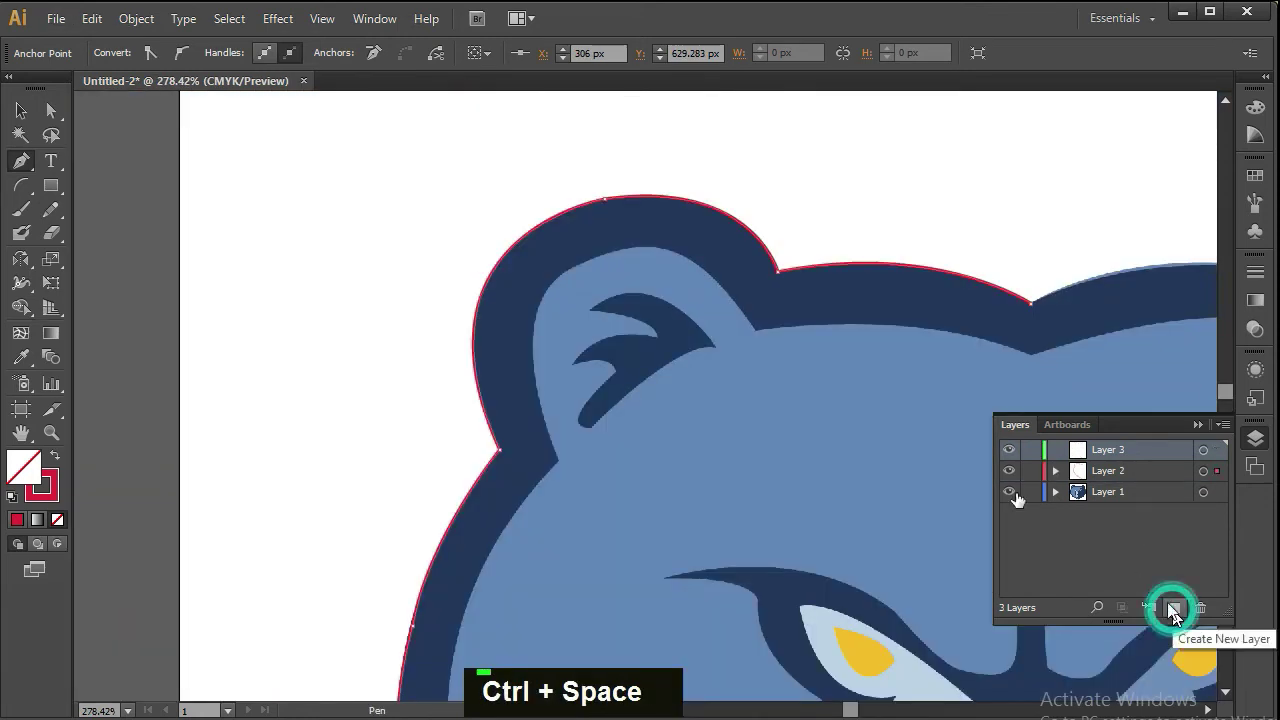
- Trace the lower edge and rounded bottom end of the dark fur marking inside the ear with the Pen tool
left_click_drag(786, 335, 684, 352)
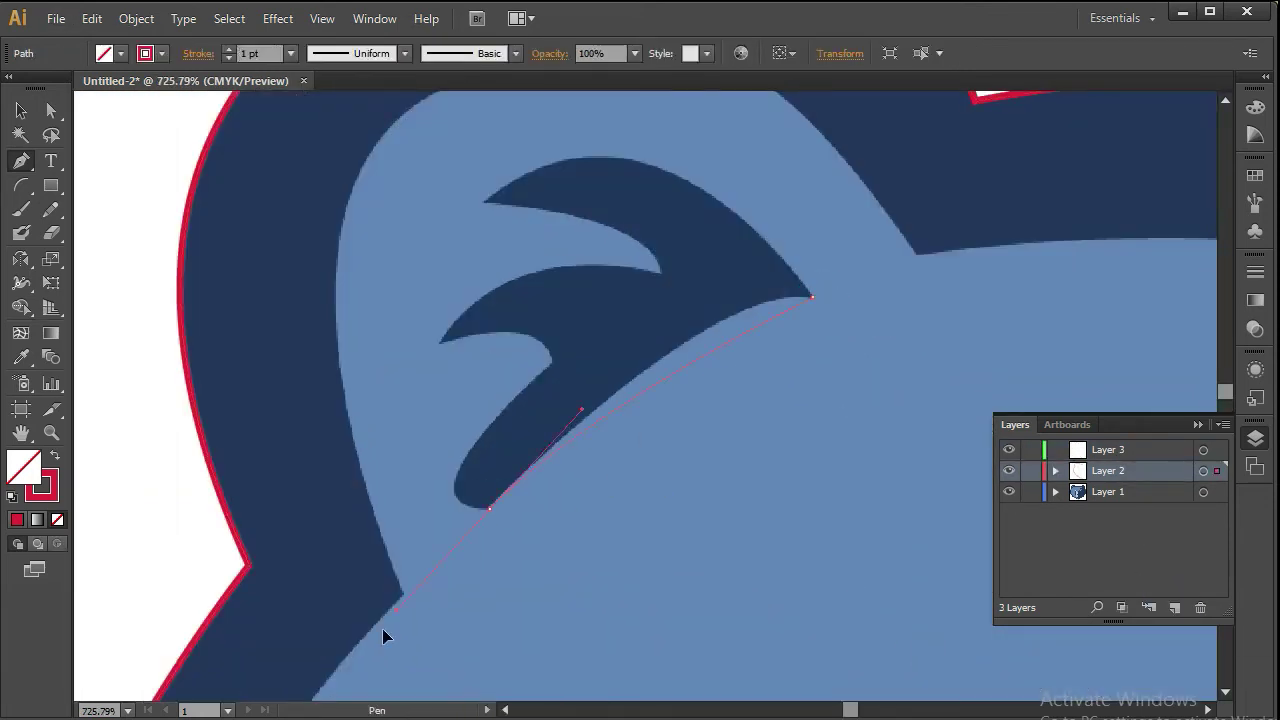
key("ctrl+z")
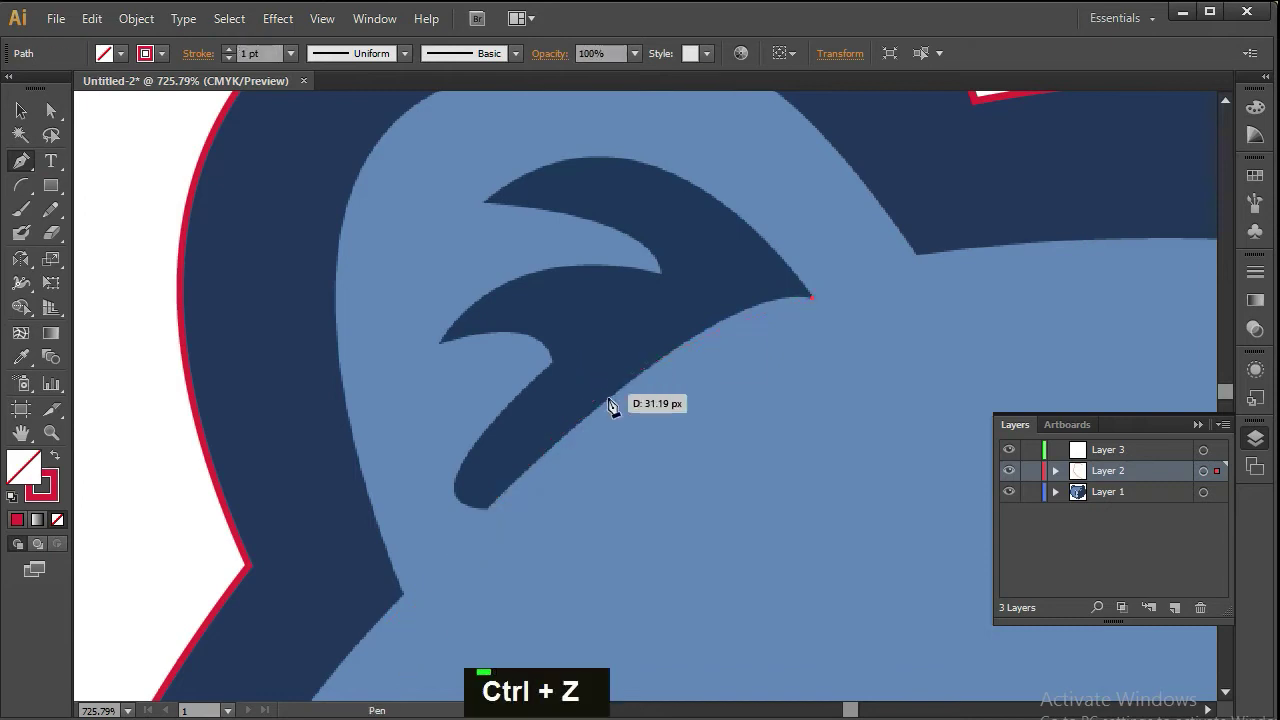
left_click_drag(483, 506, 484, 512)
left_click_drag(471, 443, 497, 410)
key("ctrl+z")
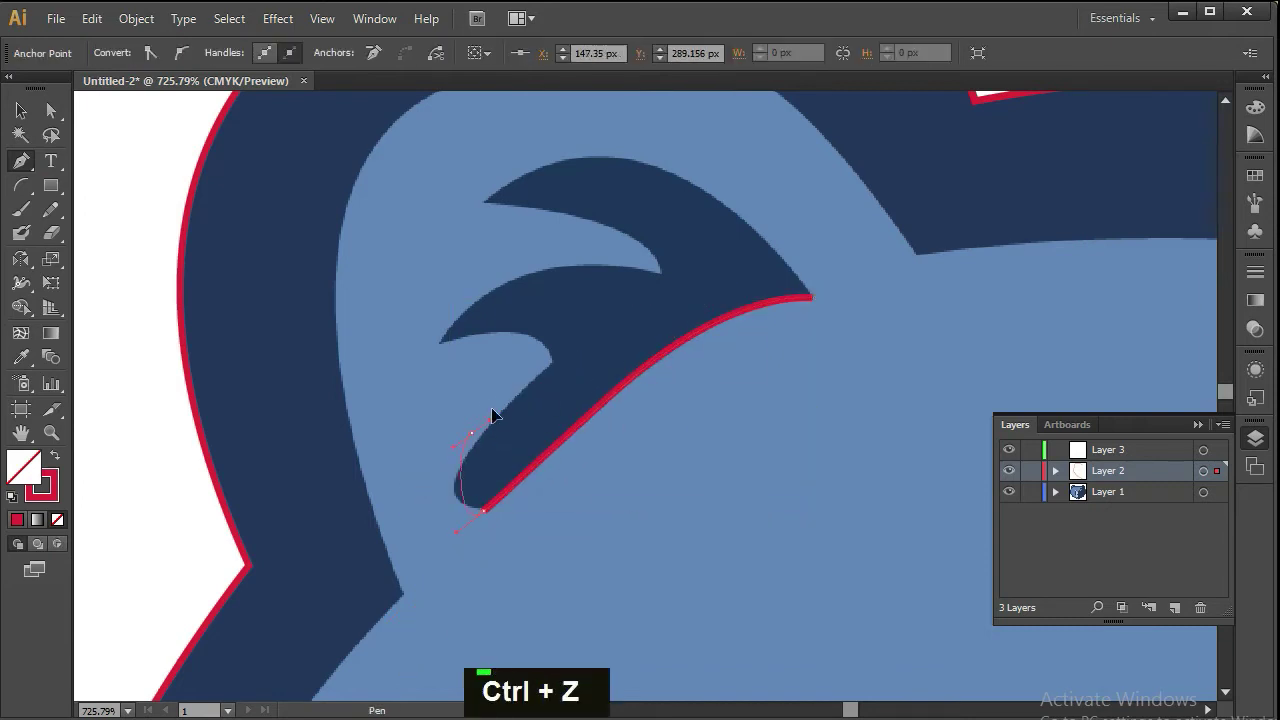
left_click(535, 376)
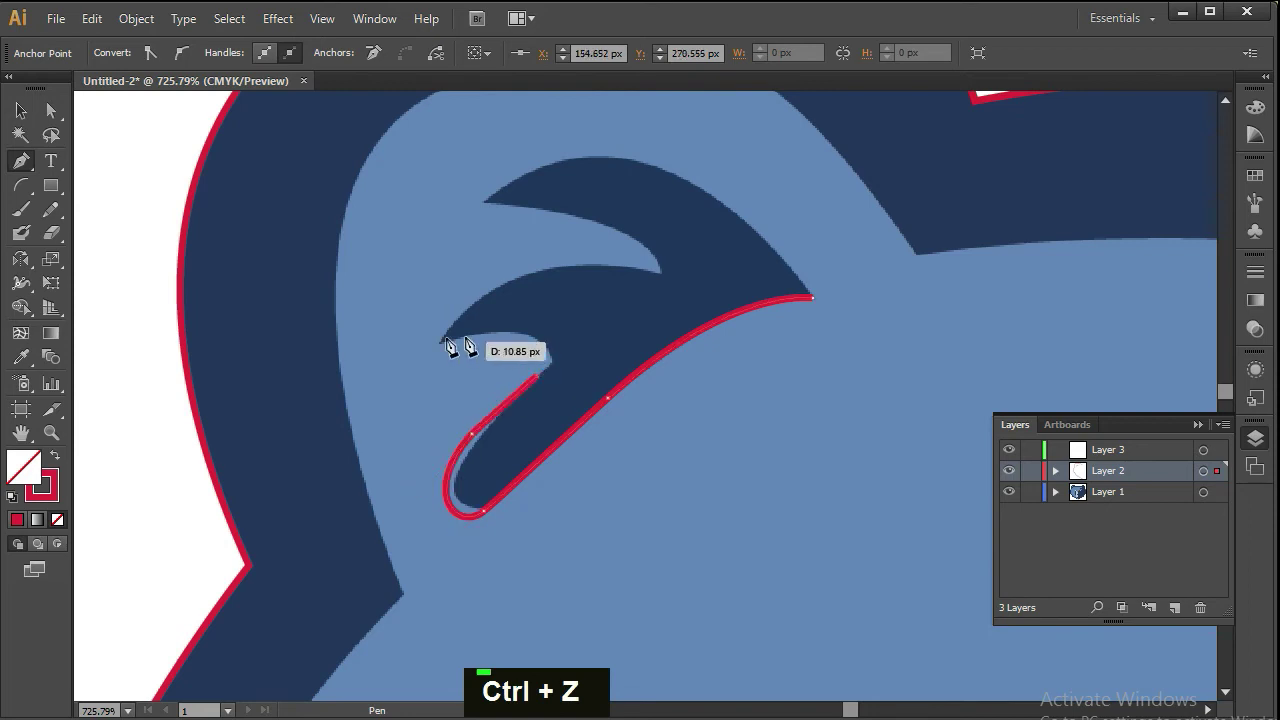
- Continue the ear marking's path around the middle fur point to the inner corner below the upper point
left_click_drag(439, 344, 398, 376)
key("ctrl+z")
left_click(437, 344)
left_click_drag(660, 277, 717, 303)
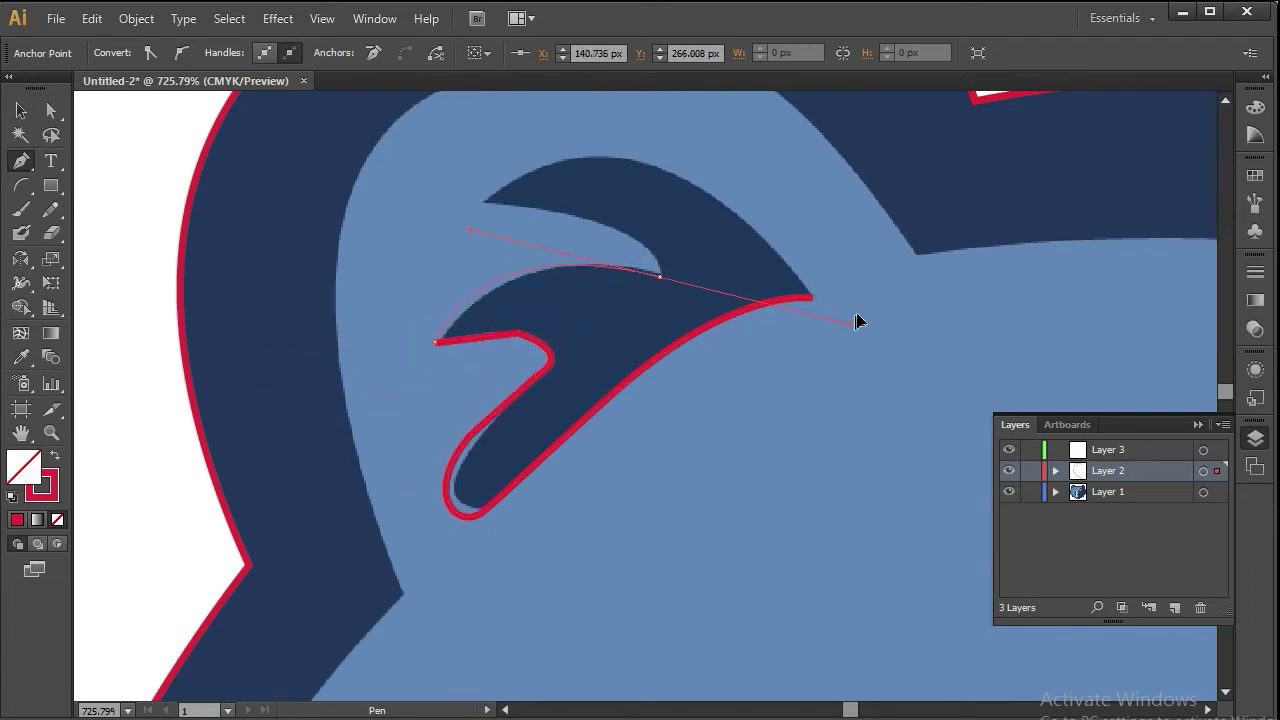
key("space")
left_click_drag(669, 300, 703, 350)
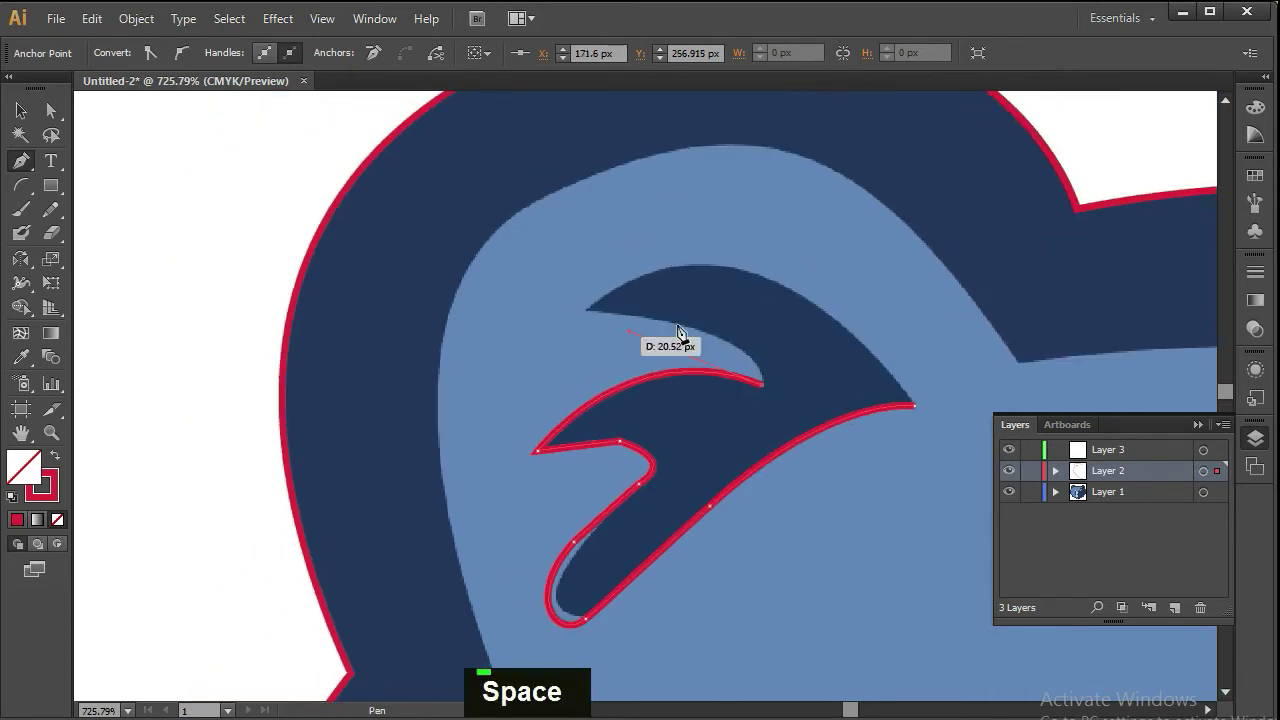
- Trace the ear marking's upper fur point and close the path at its starting anchor
left_click(588, 312)
key("space")
left_click_drag(794, 314, 596, 289)
mouse_move(579, 262)
left_mouse_down()
mouse_move(683, 284)
mouse_move(683, 318)
left_mouse_up()
left_click(579, 262)
left_click(716, 381)
key("ctrl+z")
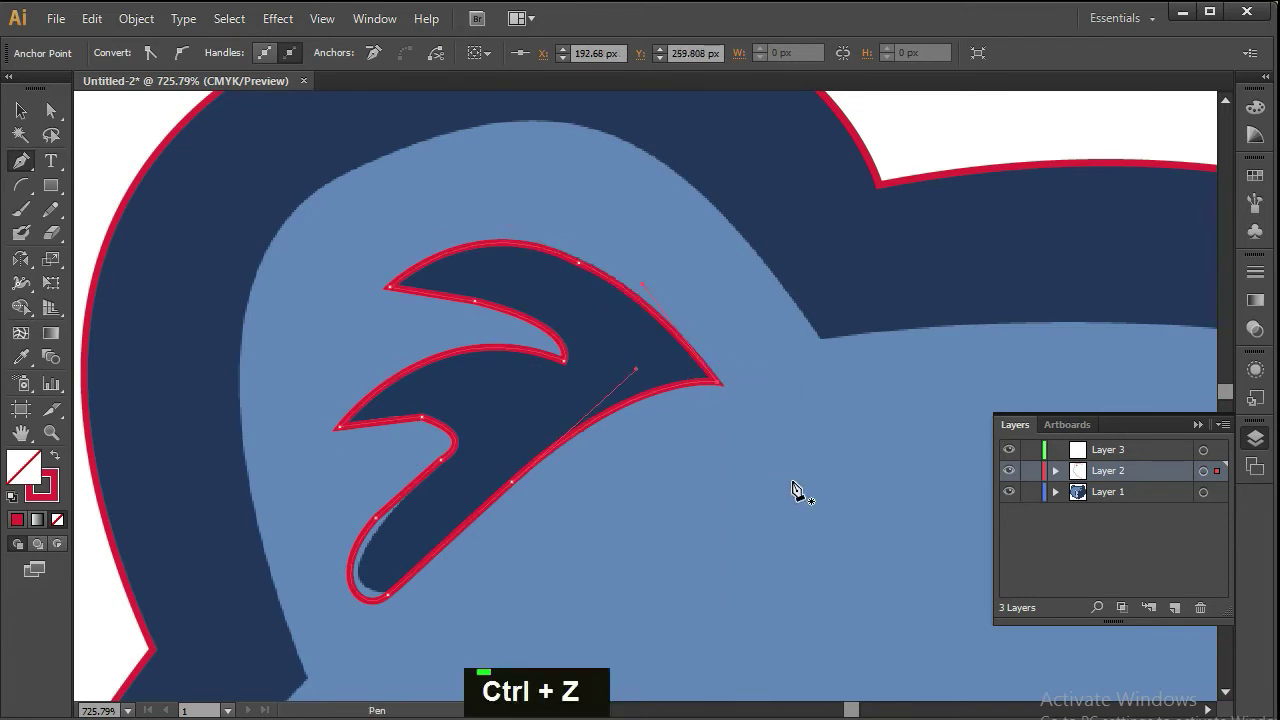
- Move the ear marking's path from Layer 2 to Layer 3 and add another new layer
key("v")
left_click_drag(1217, 471, 1217, 450)
left_click(1175, 607)
- Examine the traced half of the bear from the ear down to the chin, ending with the whole artboard in view
key("space")
scroll(814, 360, "down", 3)
left_click_drag(835, 407, 658, 373)
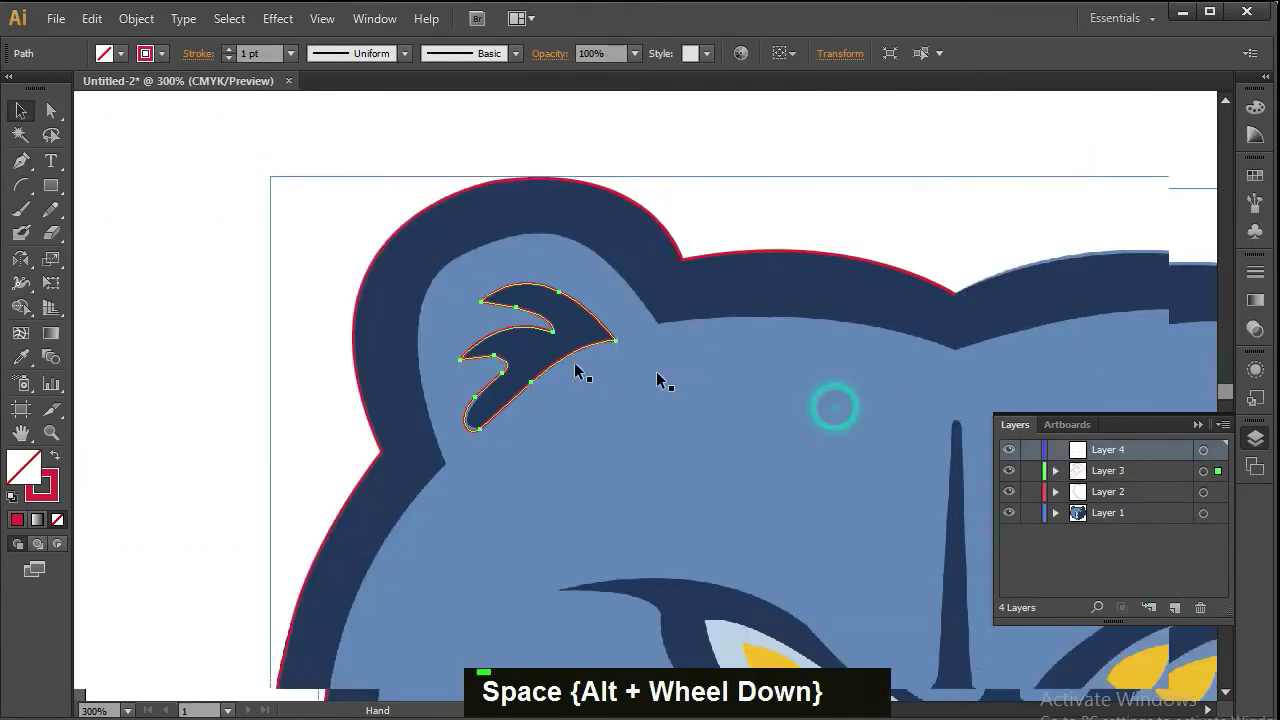
scroll(657, 378, "down", 1)
key("space")
left_click_drag(700, 600, 631, 402)
left_click_drag(631, 534, 625, 394)
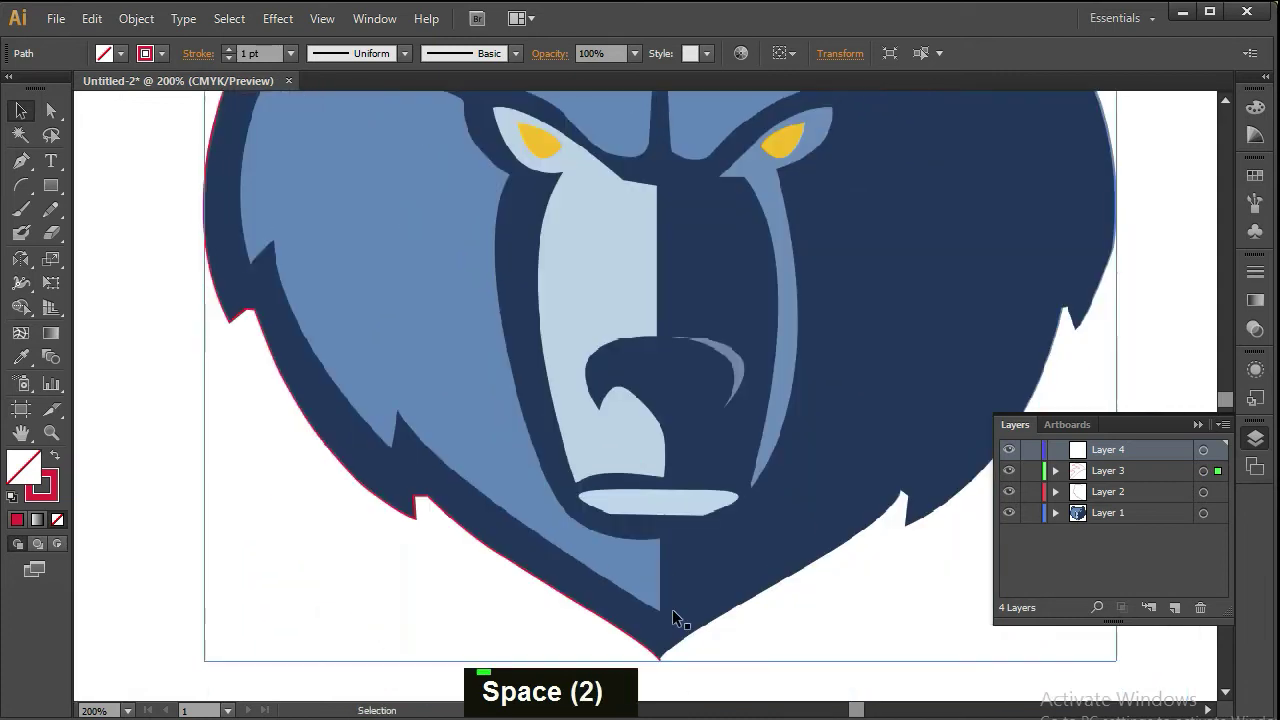
key("ctrl+0")
- Select the half-head outline and make a reflected copy of it across the vertical axis
left_click(672, 609)
left_click_drag(576, 512, 484, 522)
key("ctrl+z")
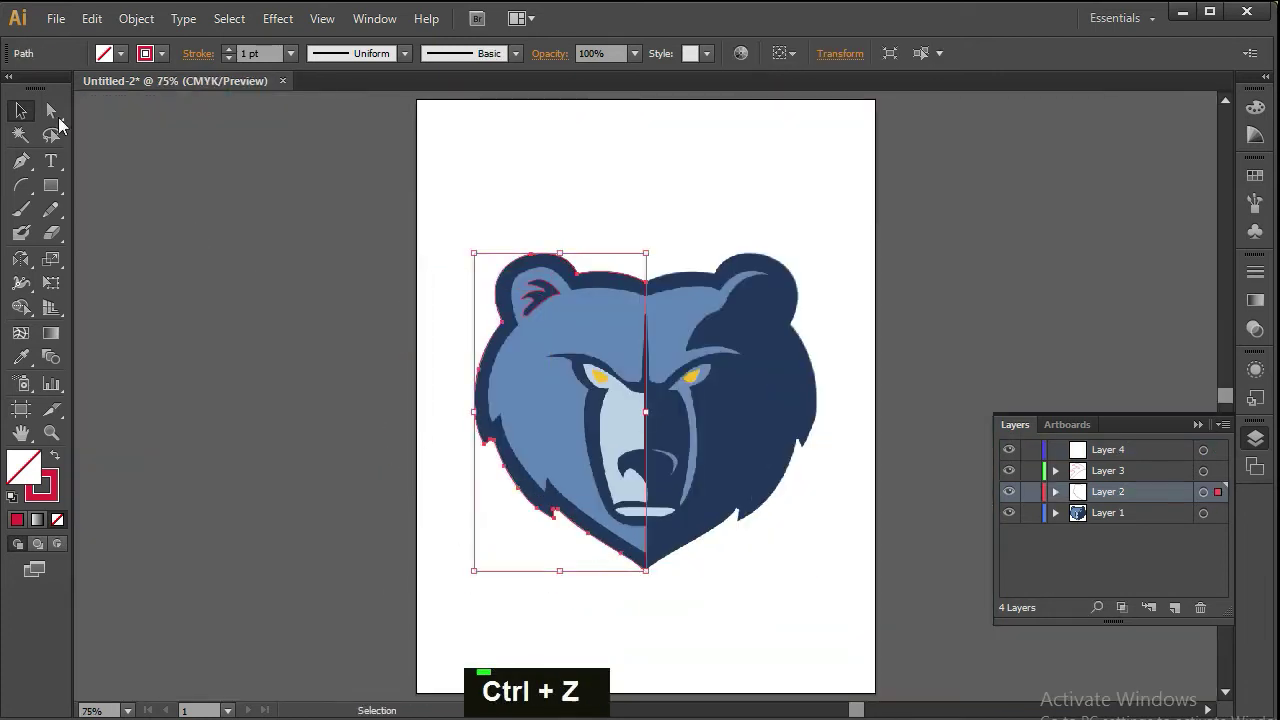
left_click(51, 110)
left_click(20, 110)
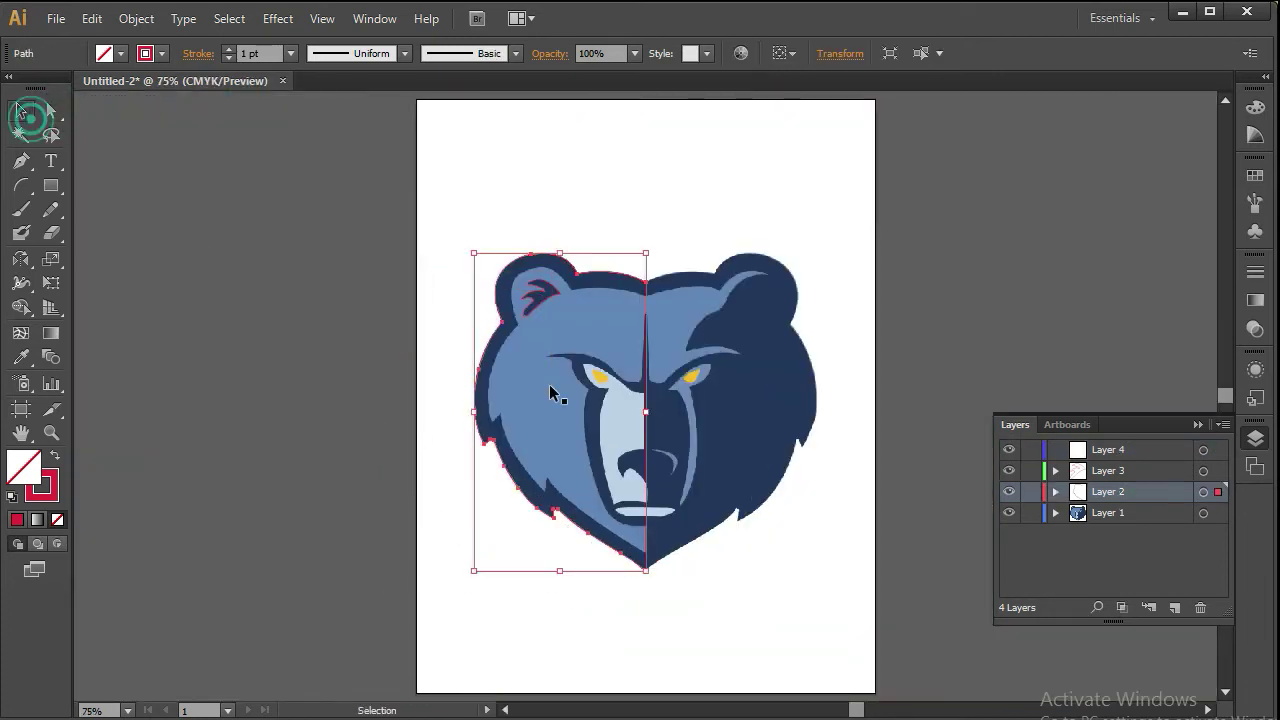
right_click(578, 530)
mouse_move(709, 471)
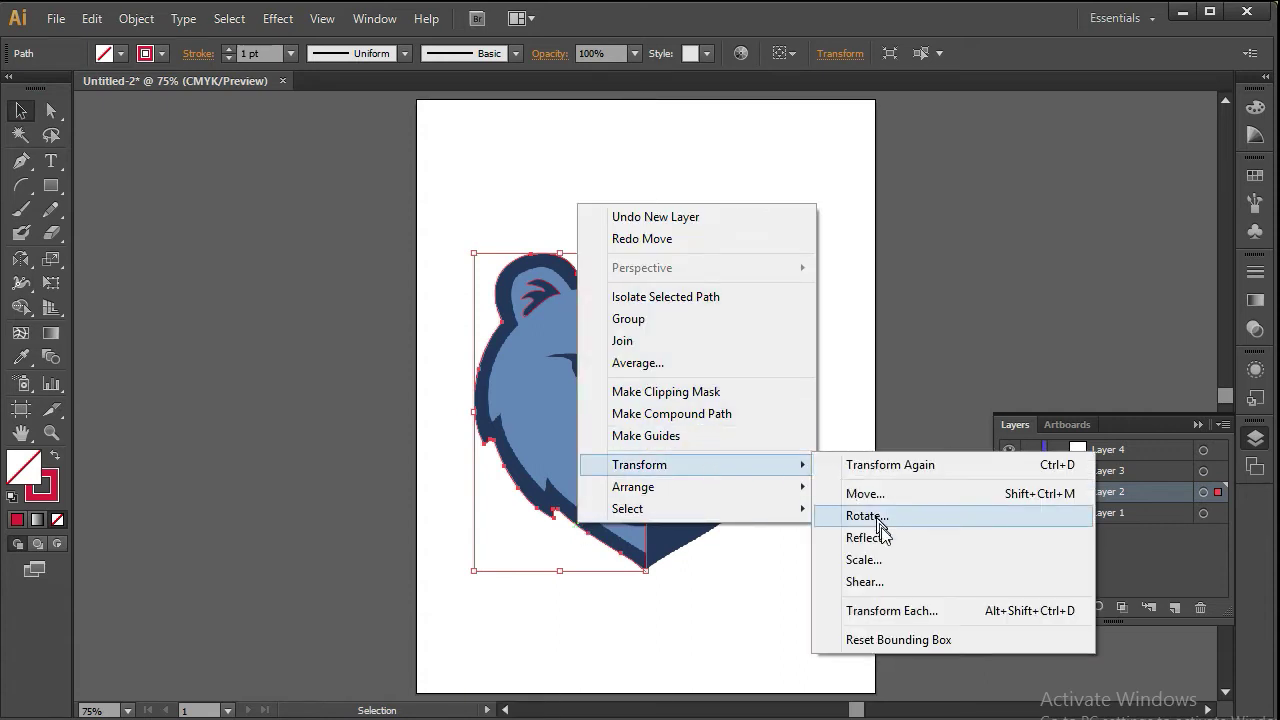
left_click(870, 537)
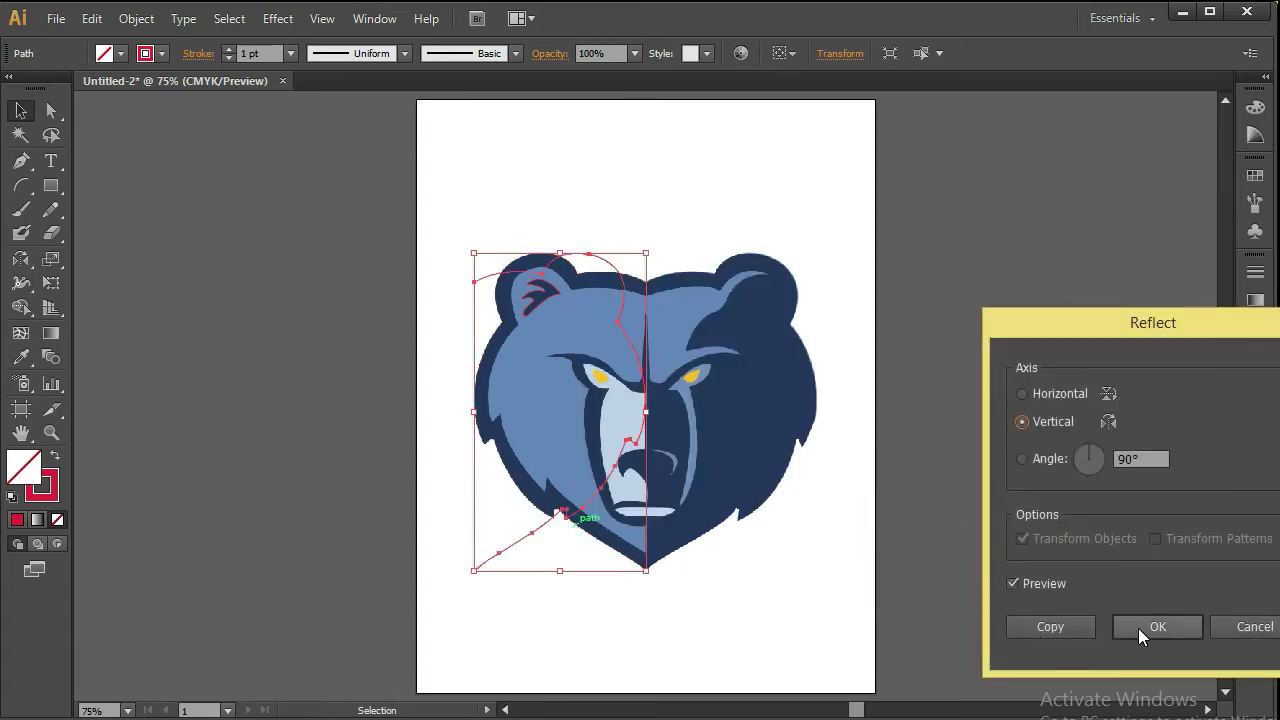
left_click(1083, 621)
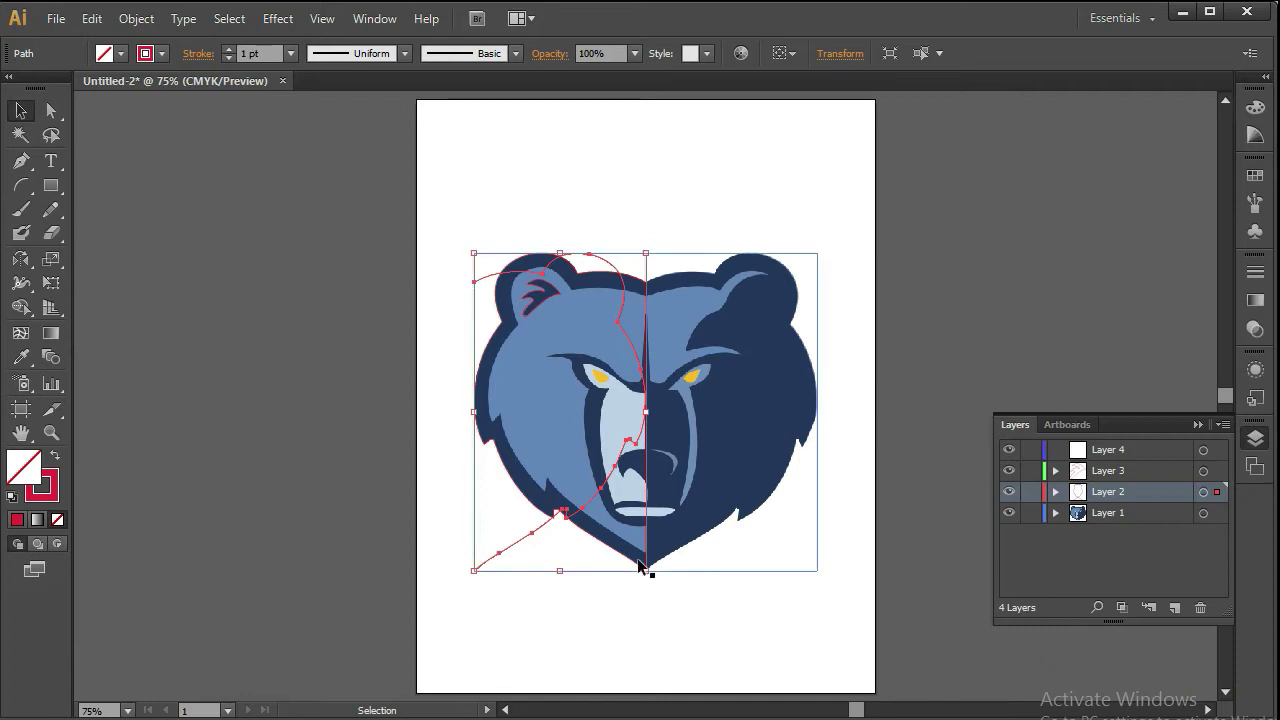
- Move the reflected outline onto the right half of the bear so both halves meet on the centre line
key("ctrl+space")
left_click_drag(320, 209, 894, 623)
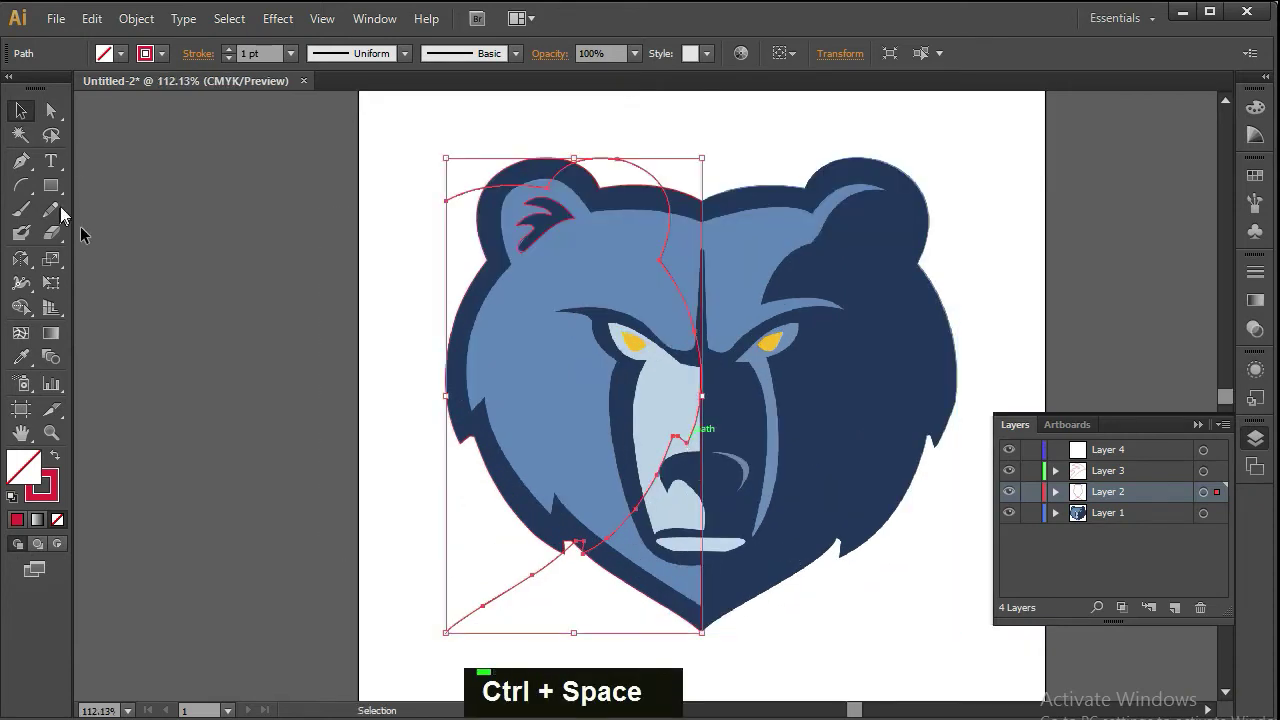
left_click_drag(724, 393, 961, 368)
left_click_drag(888, 458, 888, 458)
- Examine closely how the original and mirrored outlines meet at the chin
key("ctrl+space")
left_click_drag(714, 634, 651, 537)
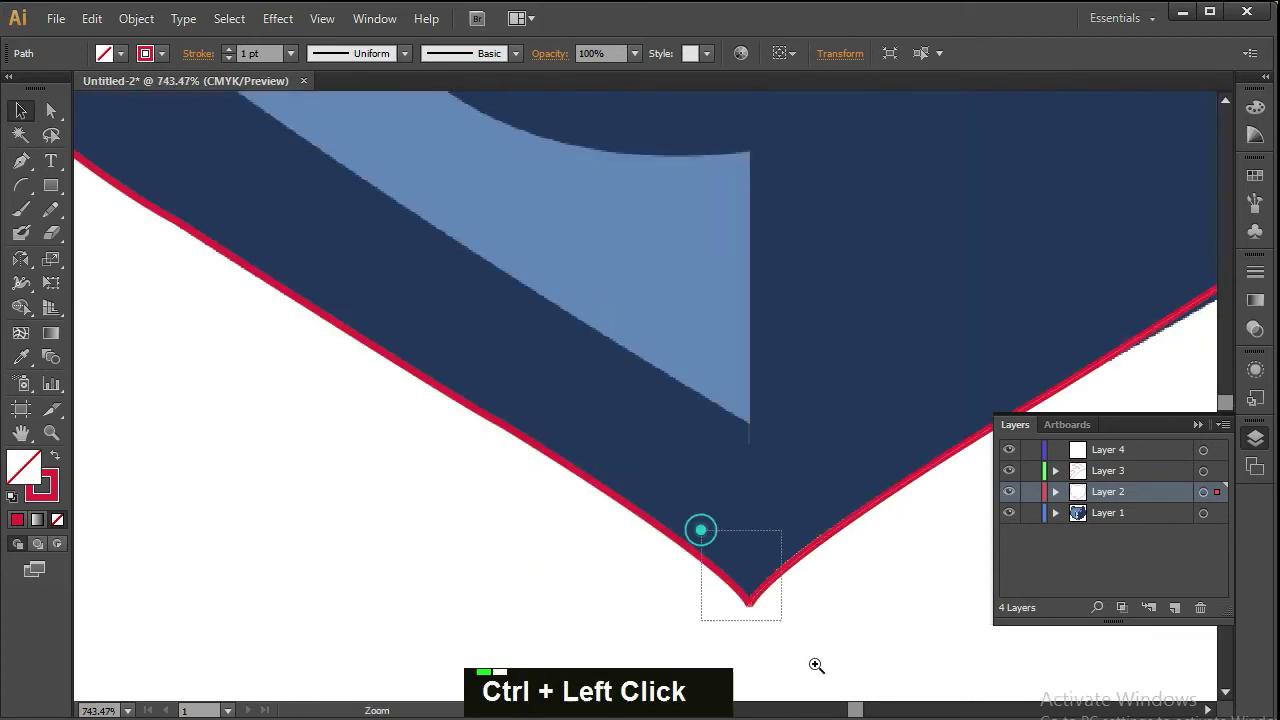
left_click_drag(806, 651, 657, 481)
left_click(625, 484)
key("space")
left_click_drag(810, 324, 651, 420)
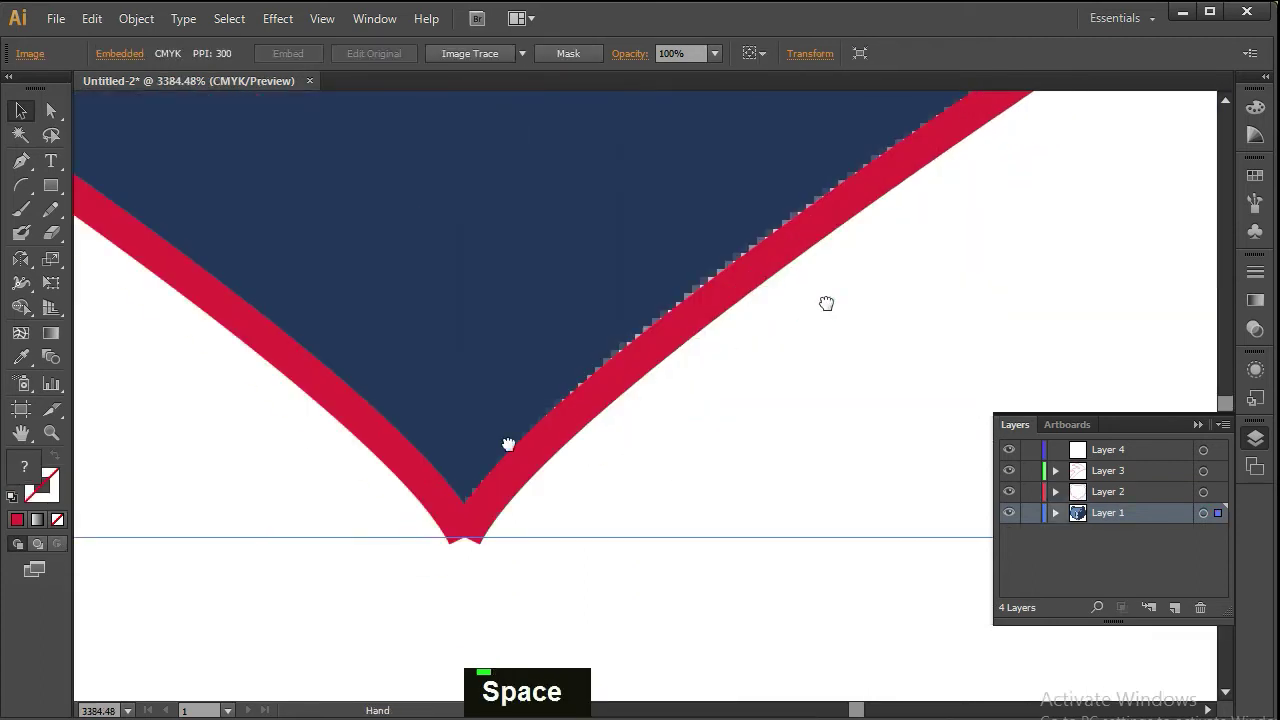
left_click_drag(834, 298, 480, 427)
left_click_drag(680, 334, 371, 517)
left_click_drag(744, 307, 668, 550)
- Examine how the mirrored outline fits the artwork along the right jaw up to the fur notch
scroll(842, 349, "down", 4)
key("space")
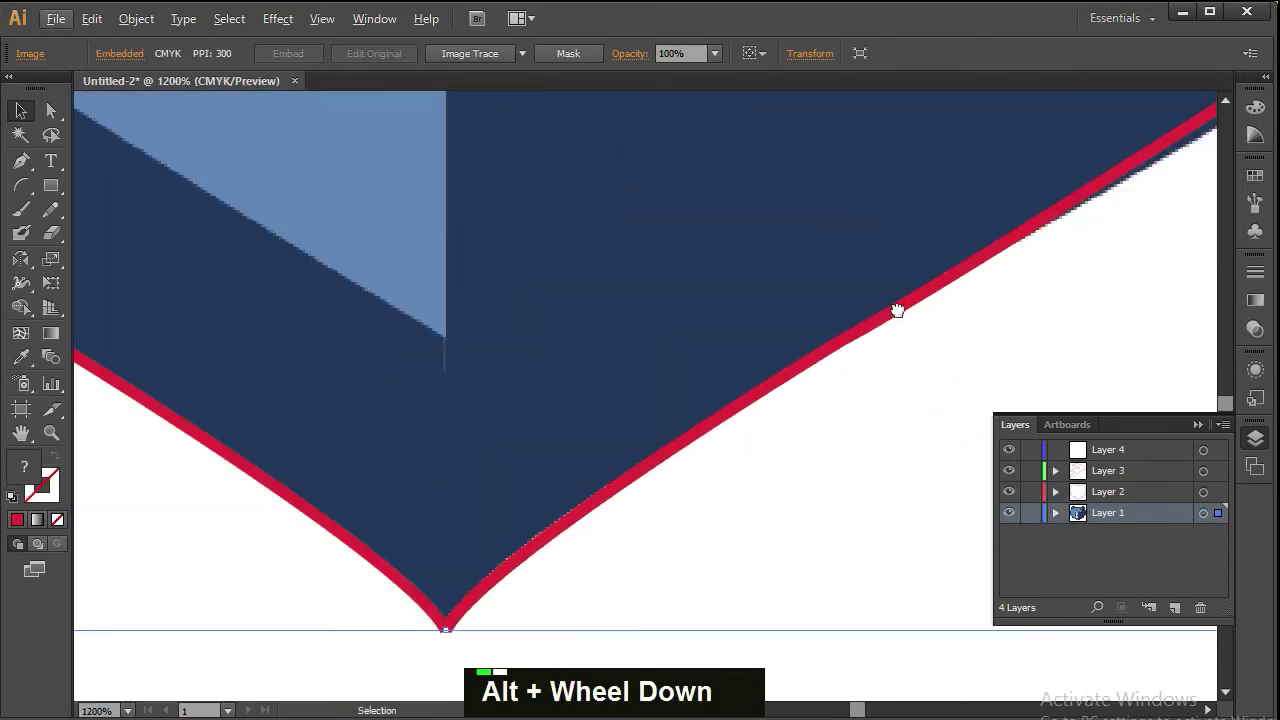
left_click_drag(1006, 283, 700, 333)
left_click_drag(900, 251, 745, 350)
scroll(1006, 277, "down", 2)
key("space")
left_click_drag(1006, 277, 831, 343)
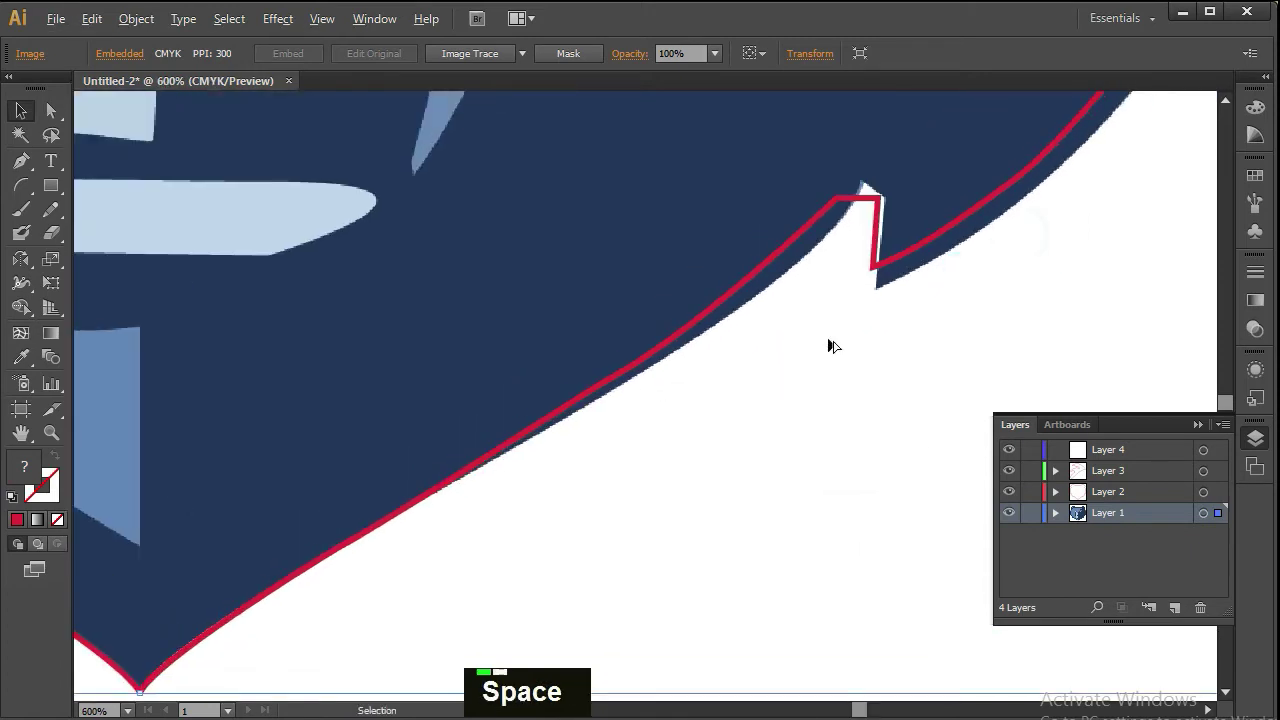
scroll(831, 343, "down", 3)
key("ctrl+space")
left_click_drag(523, 514, 1008, 205)
key("space")
left_click_drag(823, 215, 733, 286)
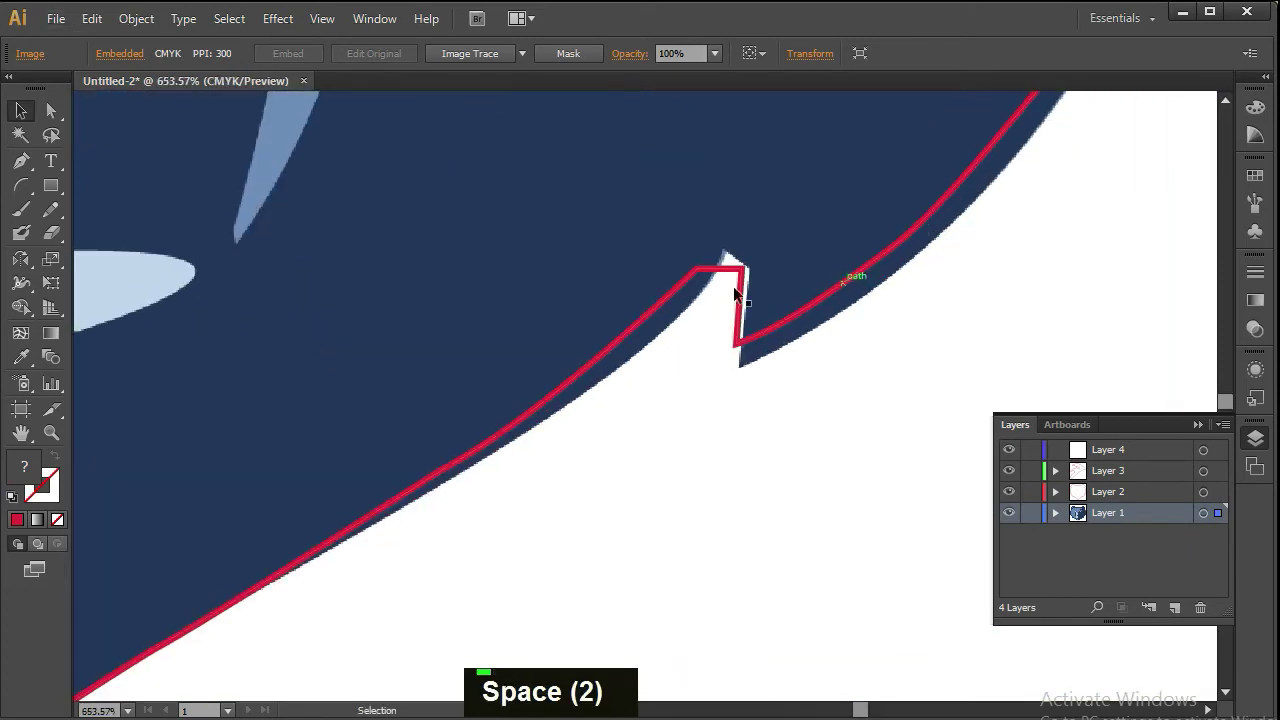
- Move the mirrored outline's inner notch anchor onto the peak of the artwork's notch on the right jaw
left_click(52, 112)
double_click(697, 275)
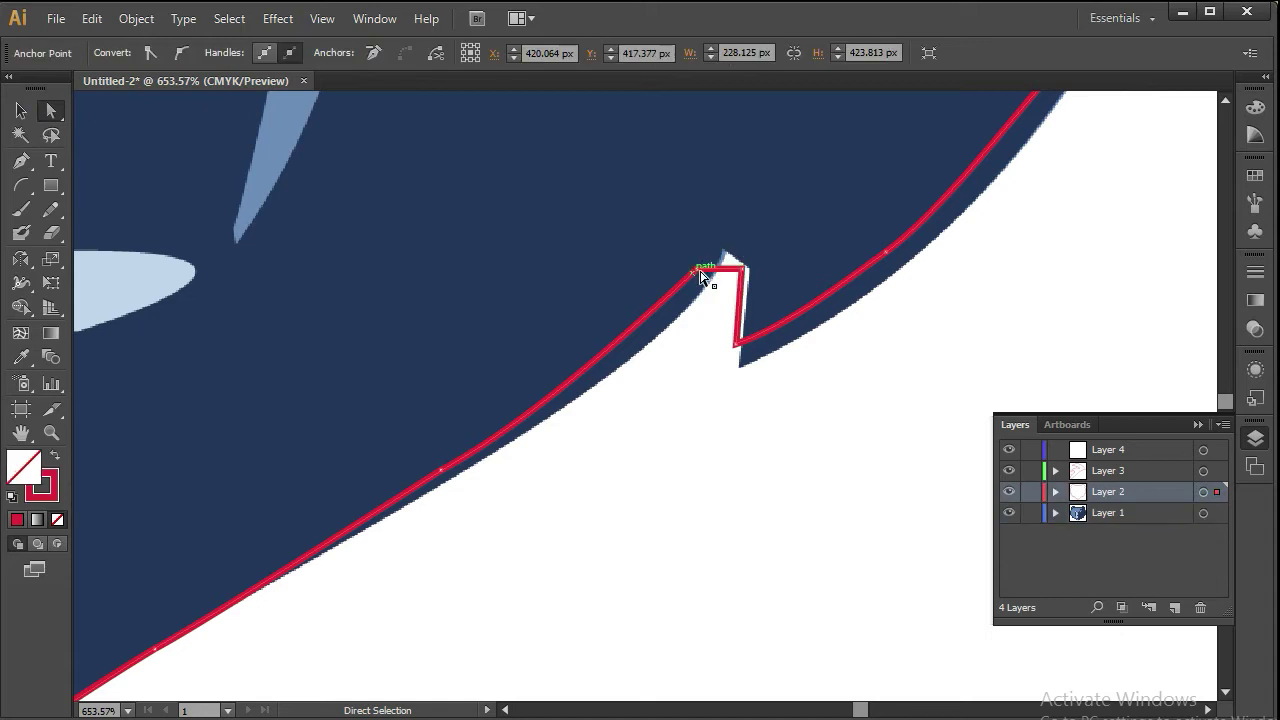
left_click_drag(697, 275, 723, 253)
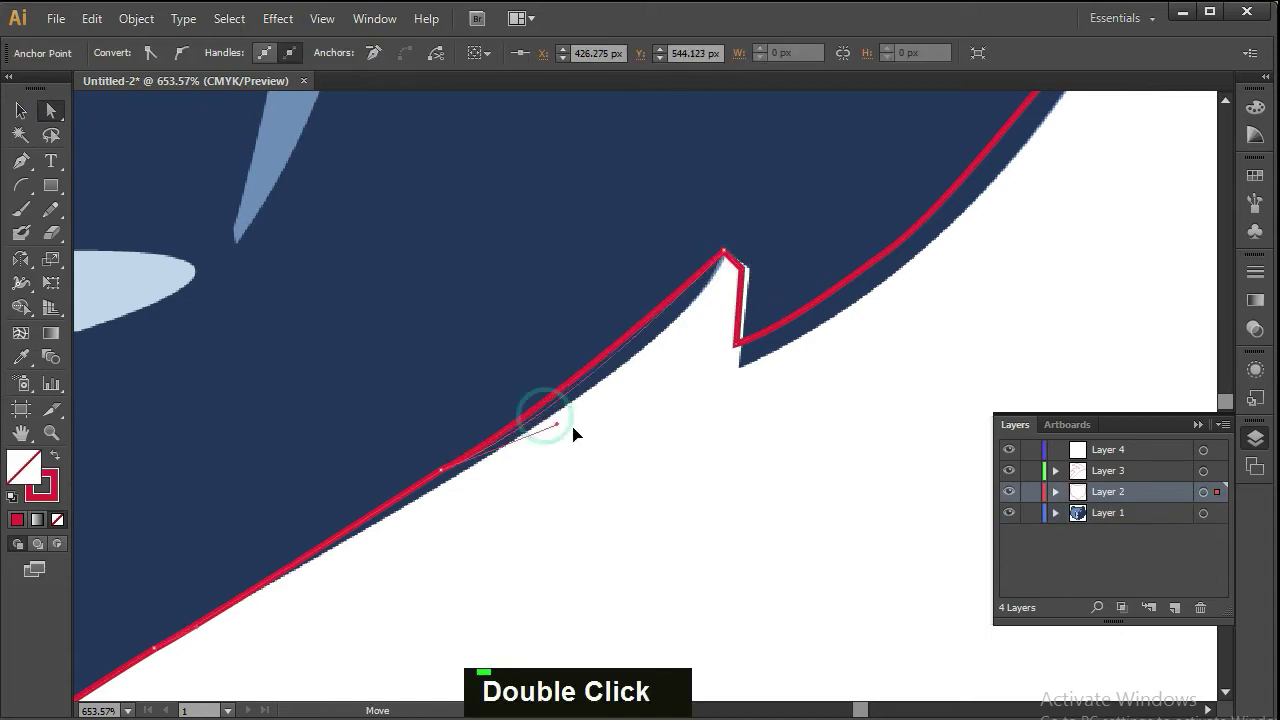
- Adjust the mirrored outline's curve and anchors around the fur notch on the right jaw to follow the artwork
left_click(440, 469)
key("space")
left_click_drag(697, 355, 563, 479)
left_click(566, 381)
left_click(560, 457, "shift")
left_click(586, 378)
left_click_drag(568, 397, 573, 374)
key("space")
left_click_drag(711, 355, 484, 481)
- Fit the mirrored outline's anchors to the fur notch on the bear's right cheek
key("space")
left_click_drag(626, 302, 484, 358)
key("space")
left_click_drag(588, 151, 447, 297)
key("space")
left_click_drag(557, 213, 560, 425)
left_click_drag(440, 223, 670, 374)
left_click_drag(540, 333, 511, 306)
left_click_drag(666, 328, 576, 307)
left_click_drag(888, 510, 690, 609)
- Move the mirrored outline's anchor onto the artwork's corner where the right ear meets the side of the head
scroll(870, 415, "down", 2)
key("space")
left_click_drag(960, 300, 632, 562)
left_click_drag(649, 338, 671, 416)
key("space")
left_click_drag(632, 116, 777, 510)
scroll(712, 411, "down", 1)
key("ctrl+space")
key("space")
left_click_drag(703, 235, 774, 503)
left_click_drag(590, 130, 731, 486)
key("ctrl+space")
left_click_drag(640, 290, 755, 466)
left_click_drag(608, 385, 634, 472)
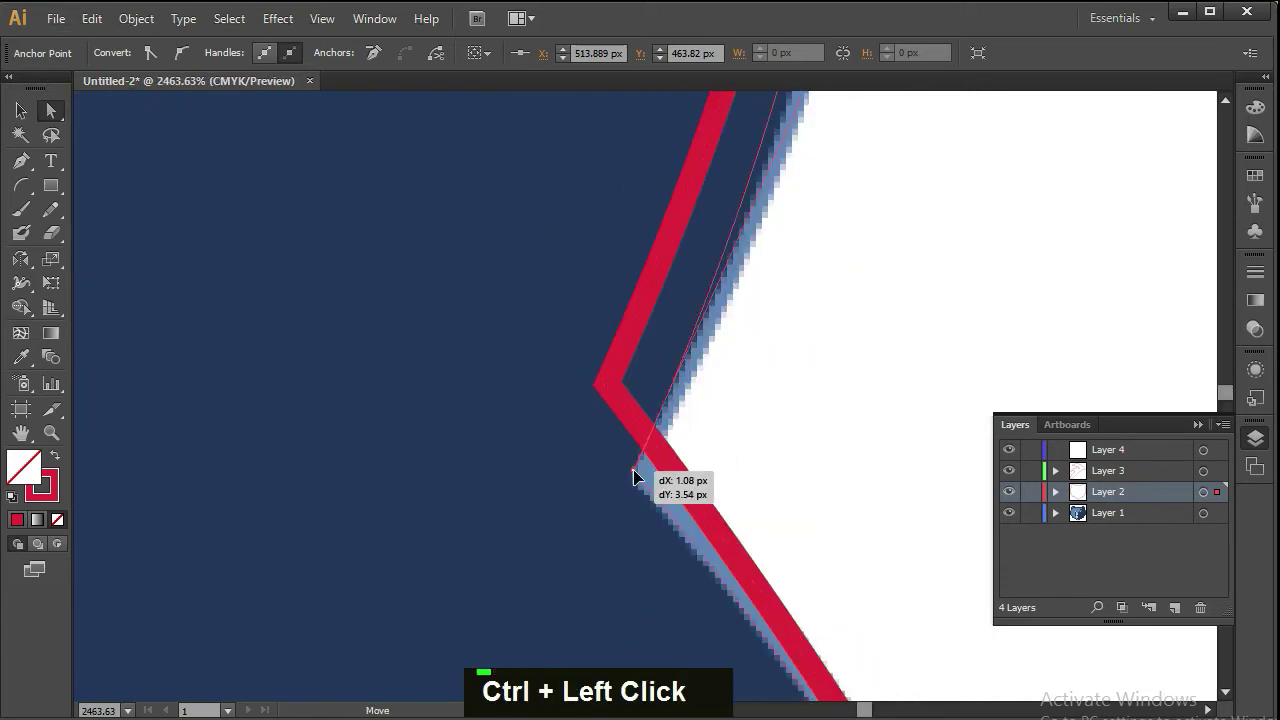
- Fit the mirrored outline around the right ear, adjusting the anchor where the ear meets the forehead
key("space")
left_click_drag(725, 150, 731, 489)
left_click_drag(800, 323, 820, 600)
left_click_drag(643, 303, 714, 397)
scroll(714, 397, "down", 1)
left_click_drag(477, 229, 702, 275)
scroll(702, 275, "down", 1)
left_click_drag(404, 261, 566, 284)
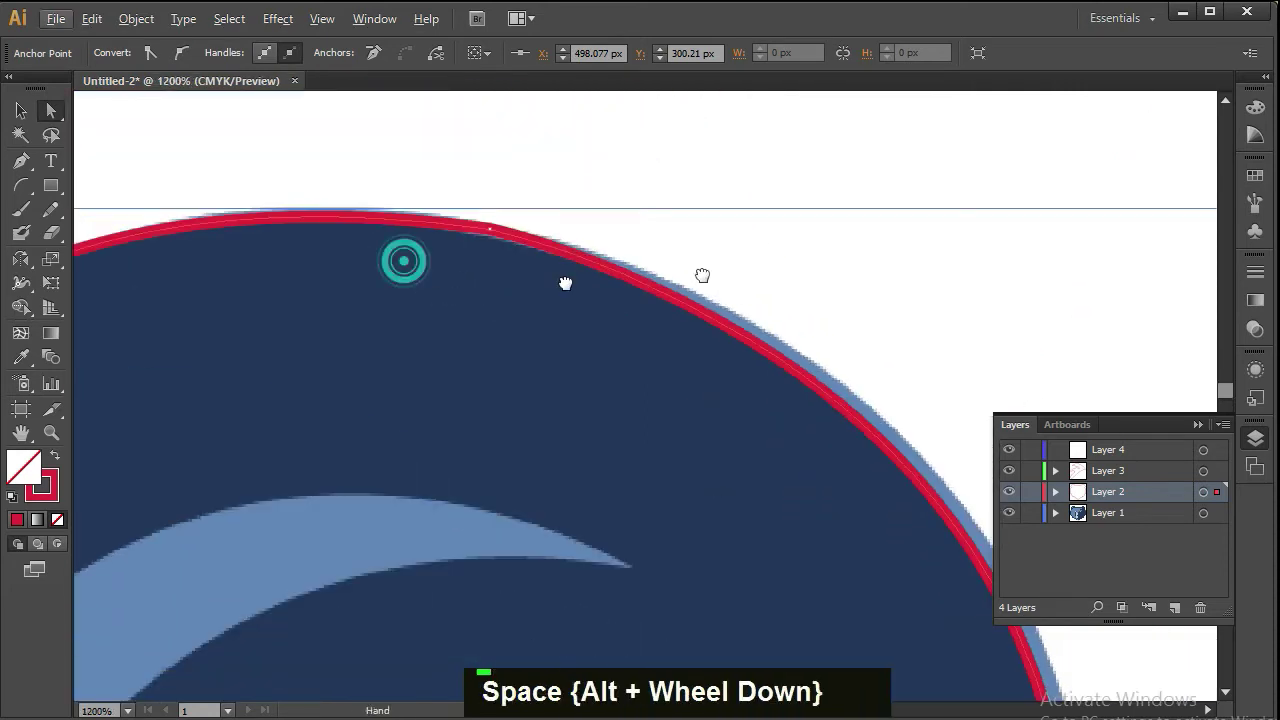
scroll(568, 285, "down", 2)
key("space")
left_click_drag(286, 424, 494, 400)
key("ctrl+space")
left_click_drag(415, 310, 527, 510)
left_click_drag(460, 373, 477, 378)
left_click_drag(467, 422, 905, 411)
- Average the overlapping end anchors of both outline halves at the chin tip and join them
scroll(820, 363, "down", 2)
key("space")
left_click_drag(350, 540, 900, 420)
key("ctrl+space")
left_click_drag(380, 328, 548, 424)
left_click_drag(686, 369, 790, 245)
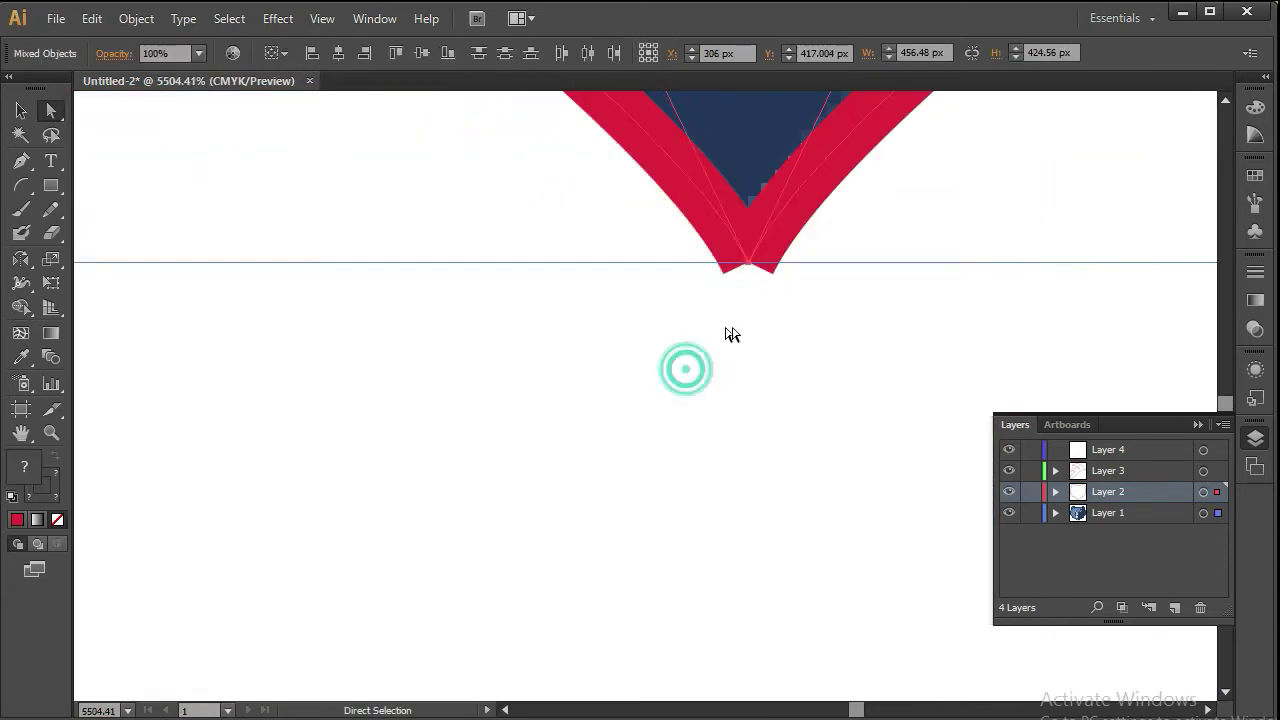
left_click_drag(694, 335, 794, 263)
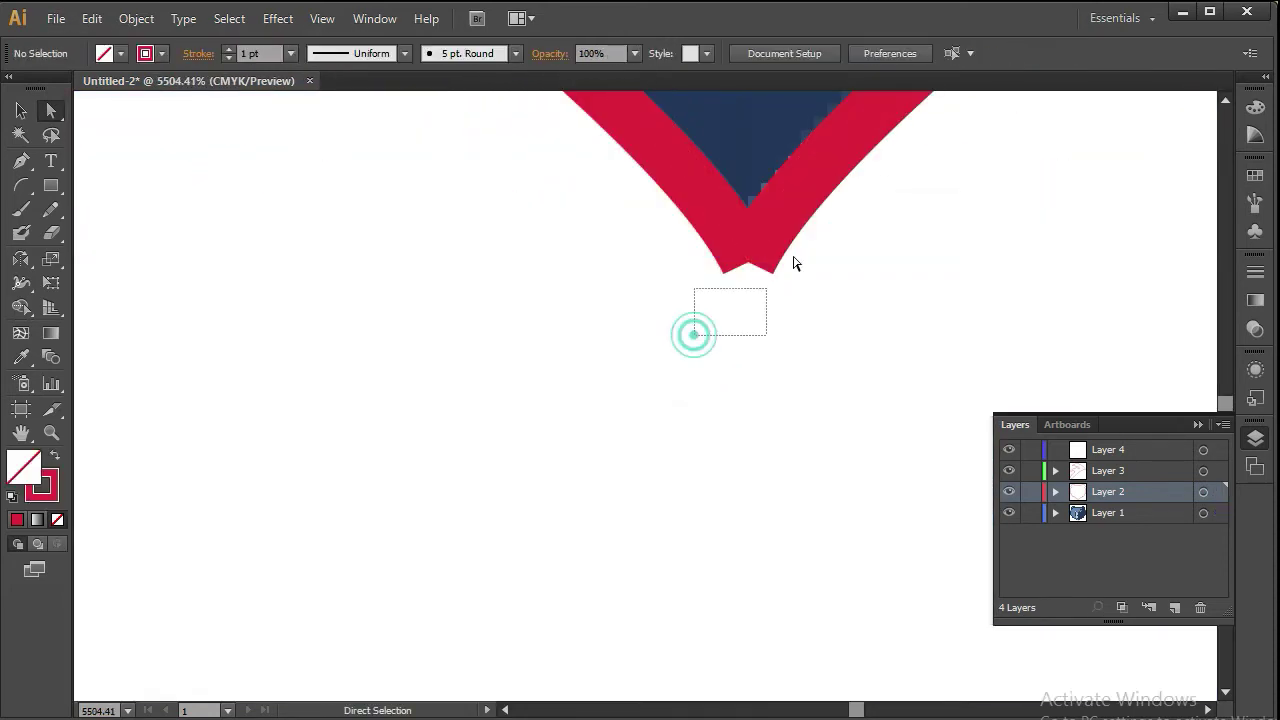
left_click(760, 270, "shift")
right_click(751, 264)
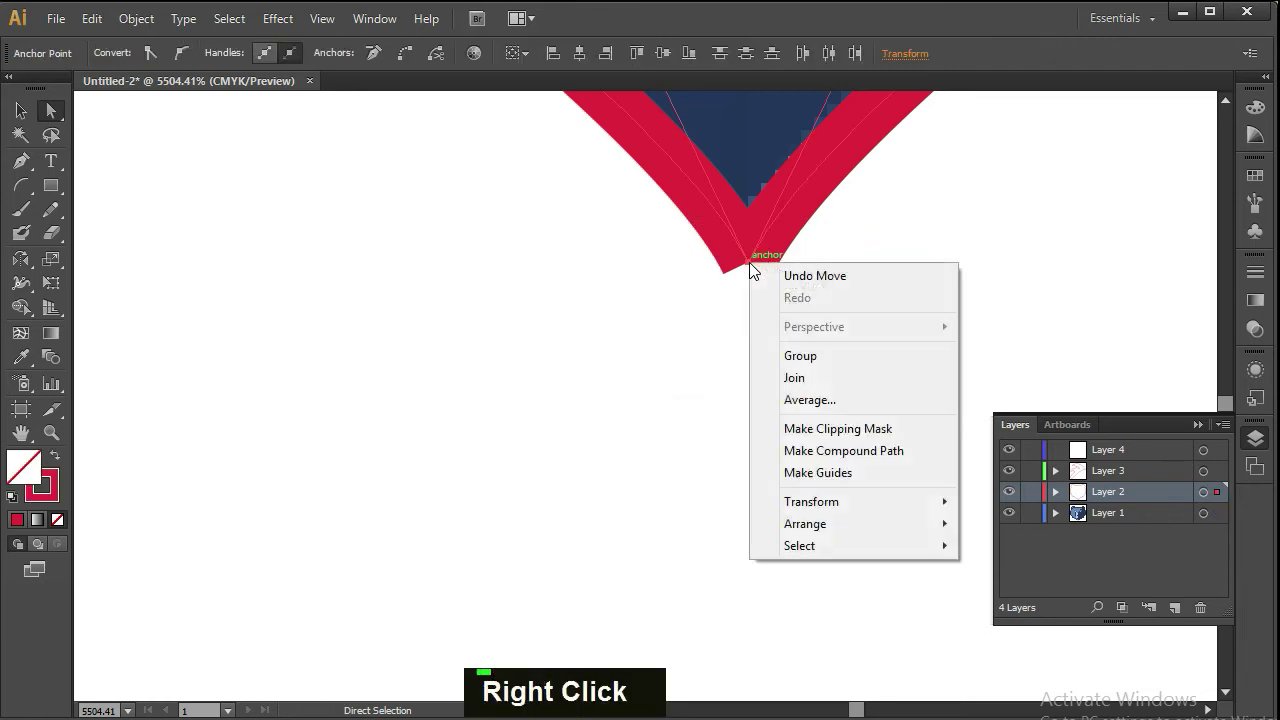
left_click(845, 400)
left_click(588, 412)
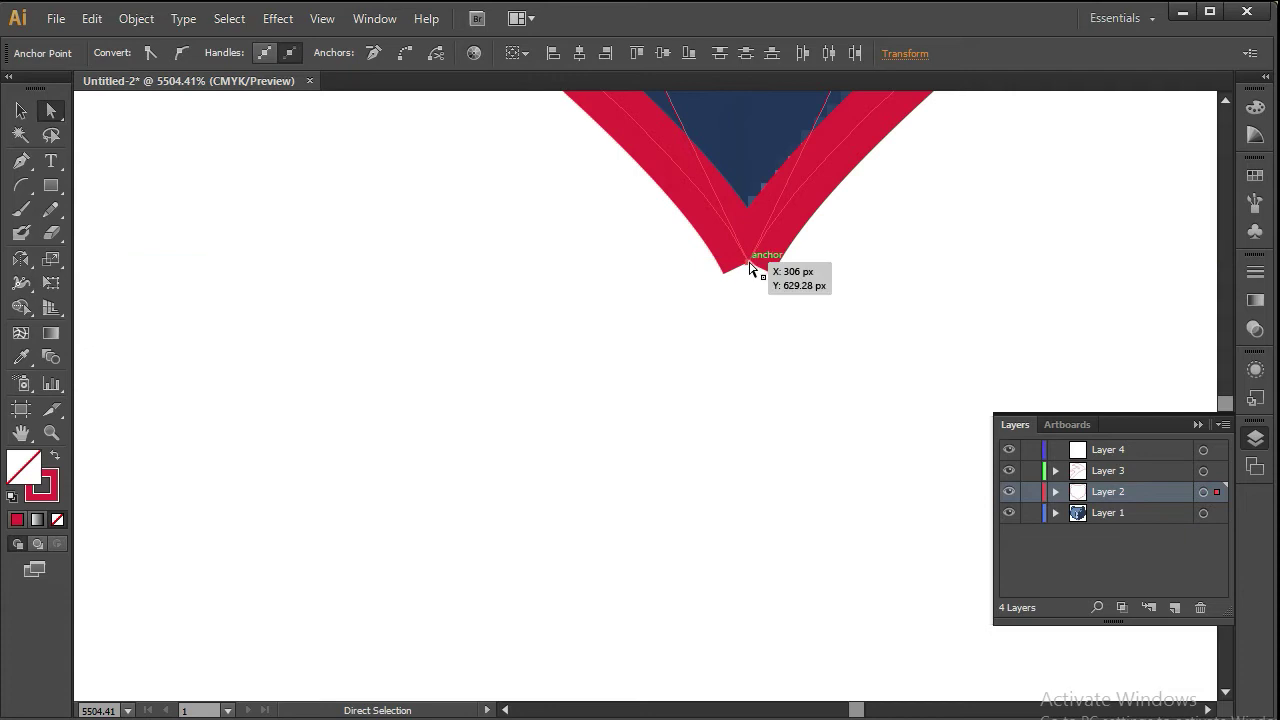
right_click(751, 264)
left_click(803, 378)
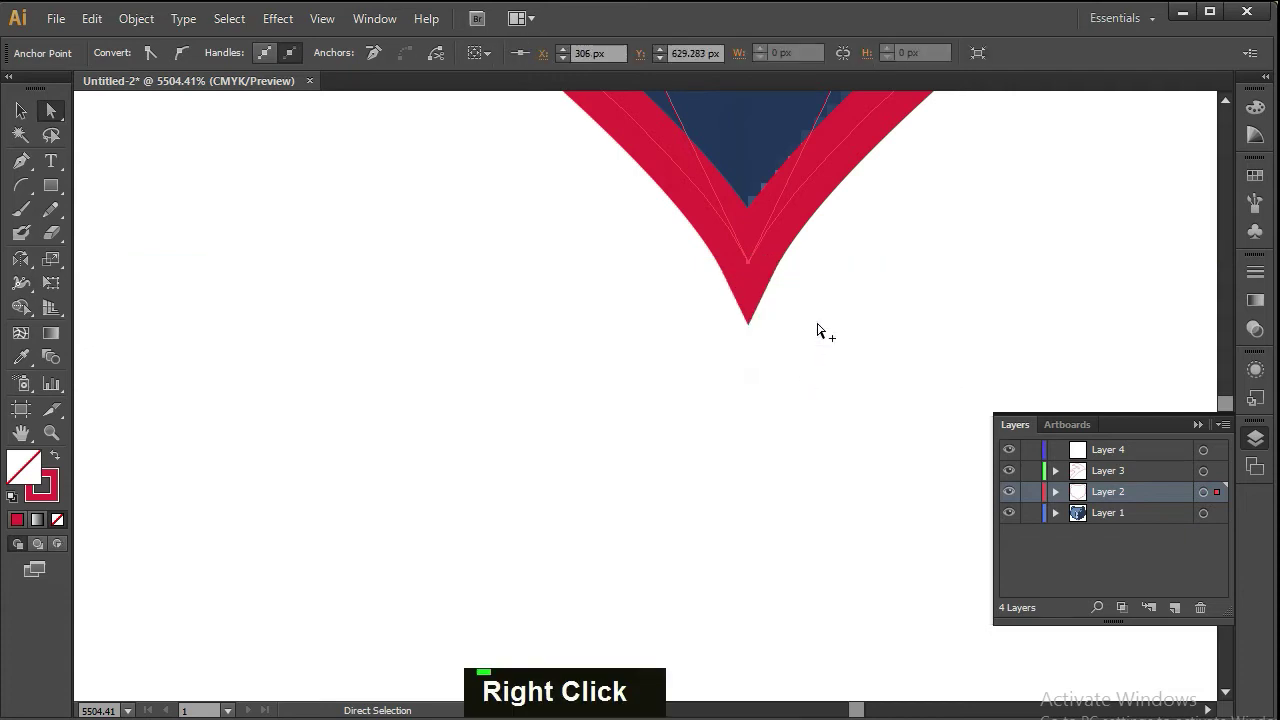
- Try filling the joined head outline with blue 0C5AA8
scroll(817, 330, "down", 3)
key("ctrl+0")
key("a")
left_click(18, 112)
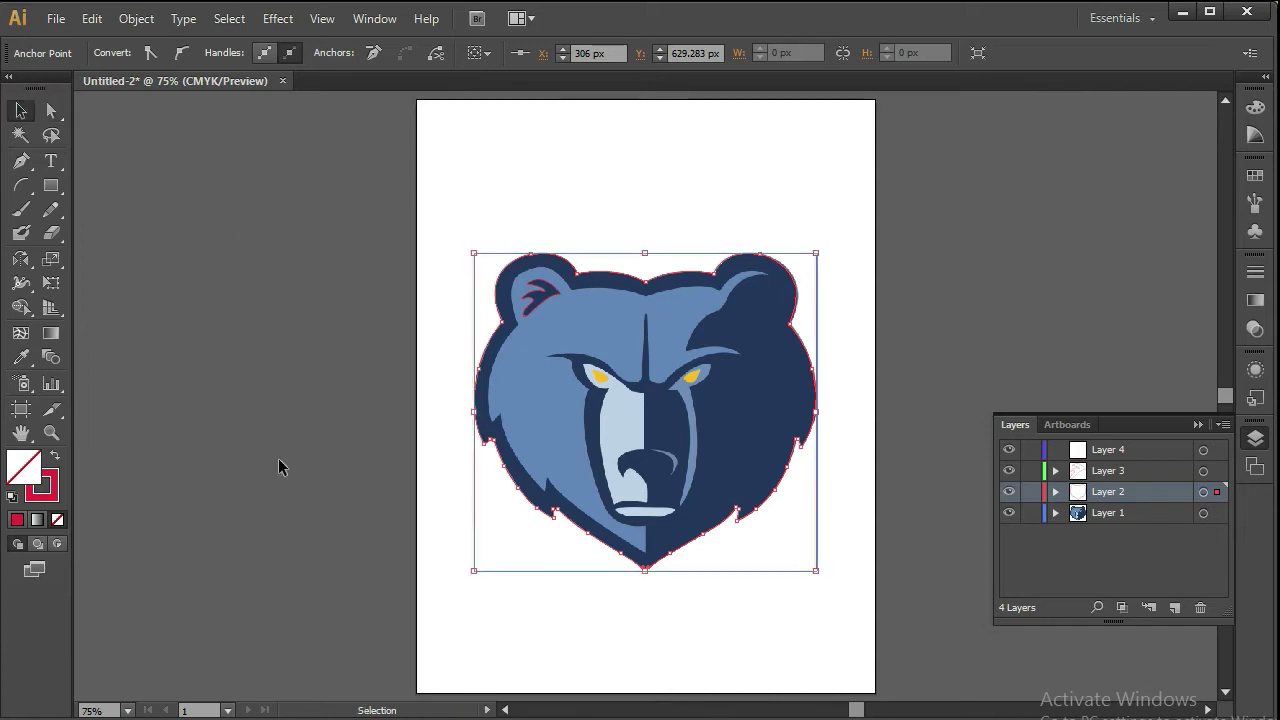
double_click(44, 482)
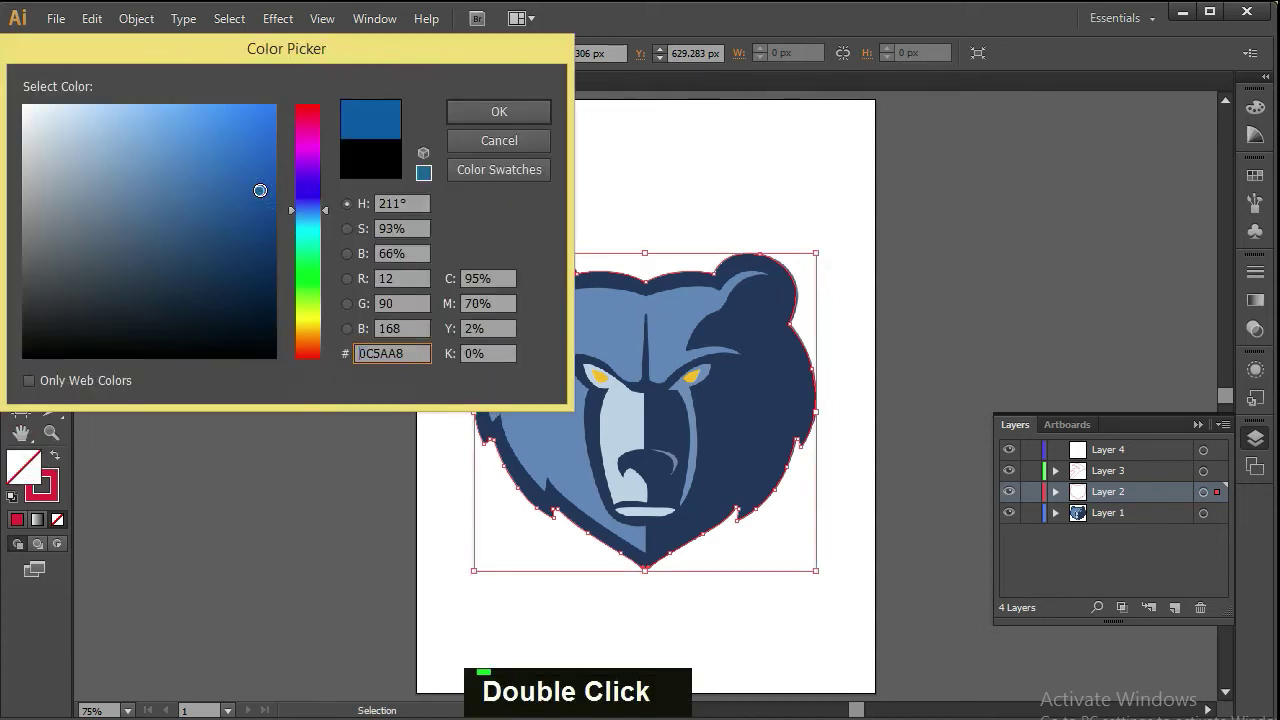
left_click(485, 108)
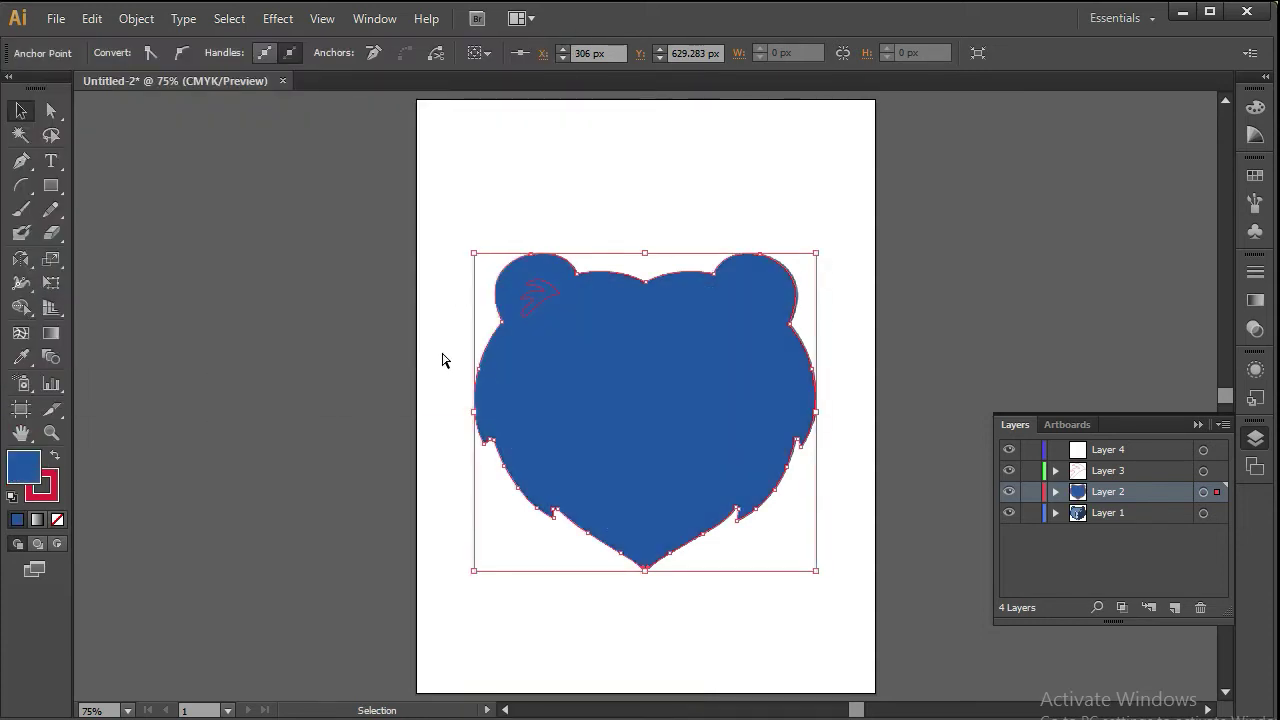
key("ctrl+z")
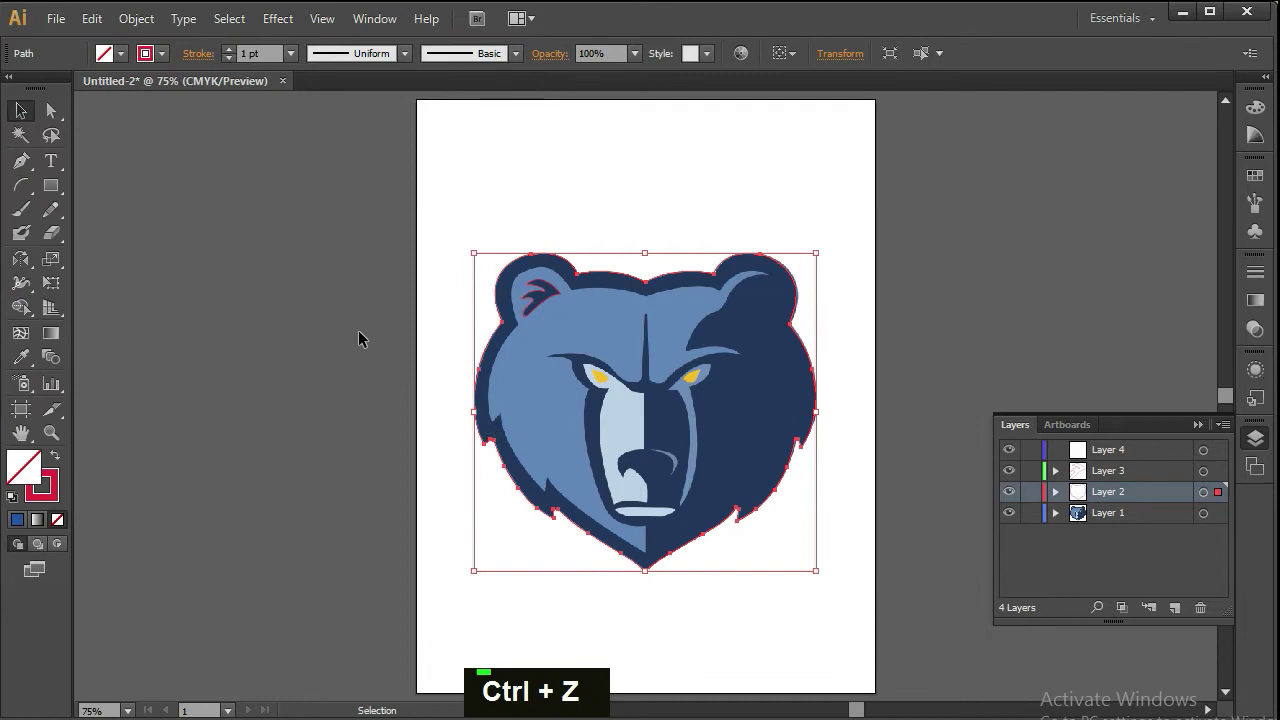
- Make Layer 4 active and start a Pen path with a corner anchor at the centre dip of the light blue forehead
left_click(916, 474)
left_click(1106, 452)
left_click(1010, 451)
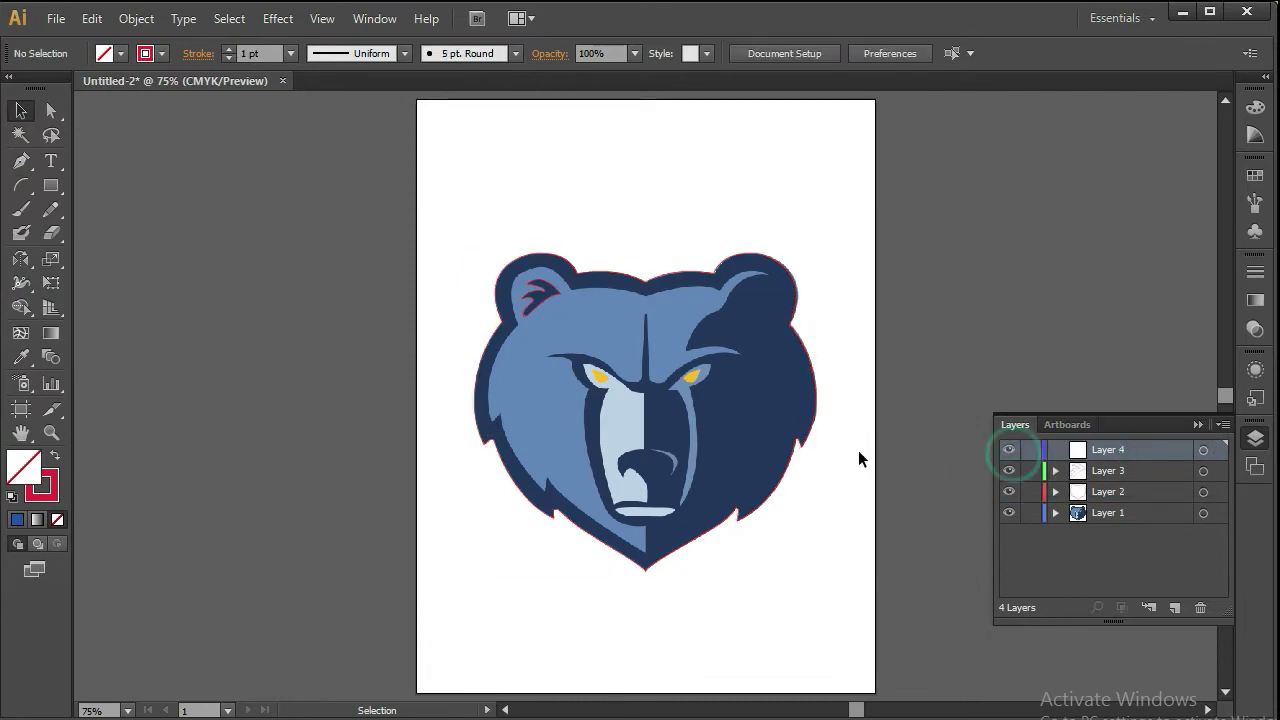
key("ctrl+space")
left_click_drag(511, 234, 774, 480)
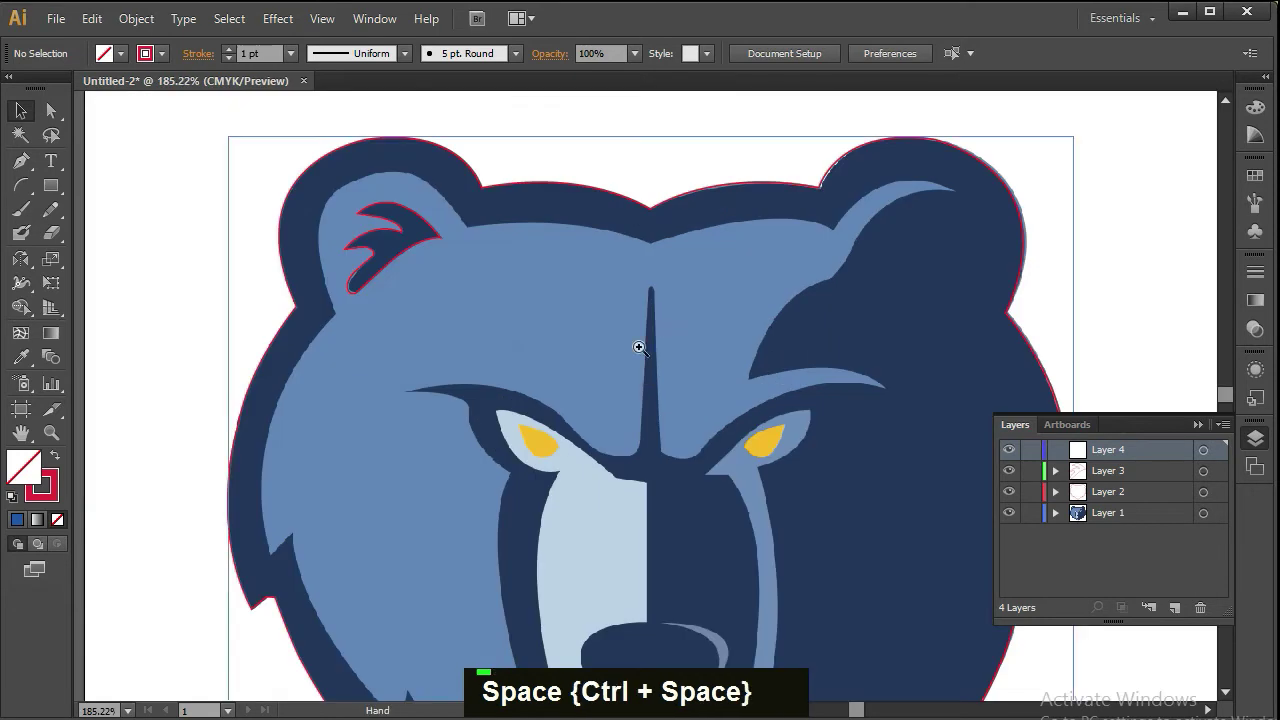
left_click(660, 316, "ctrl")
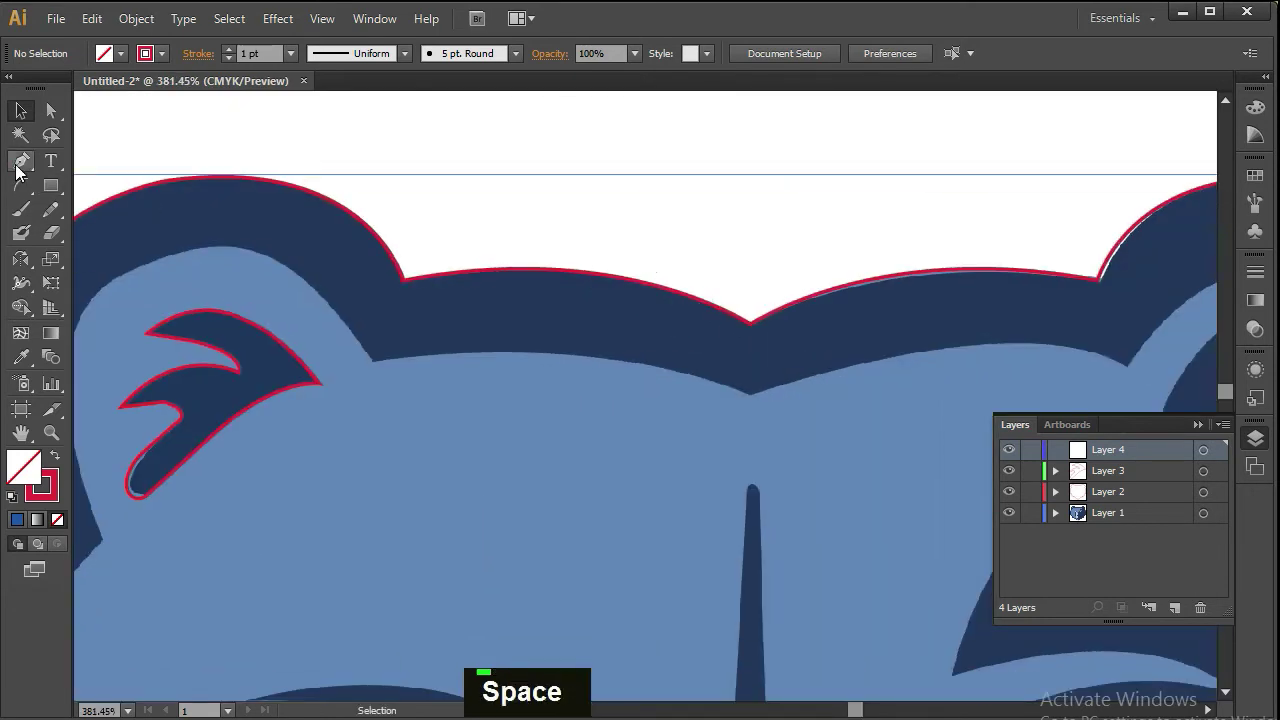
left_click_drag(354, 279, 416, 239)
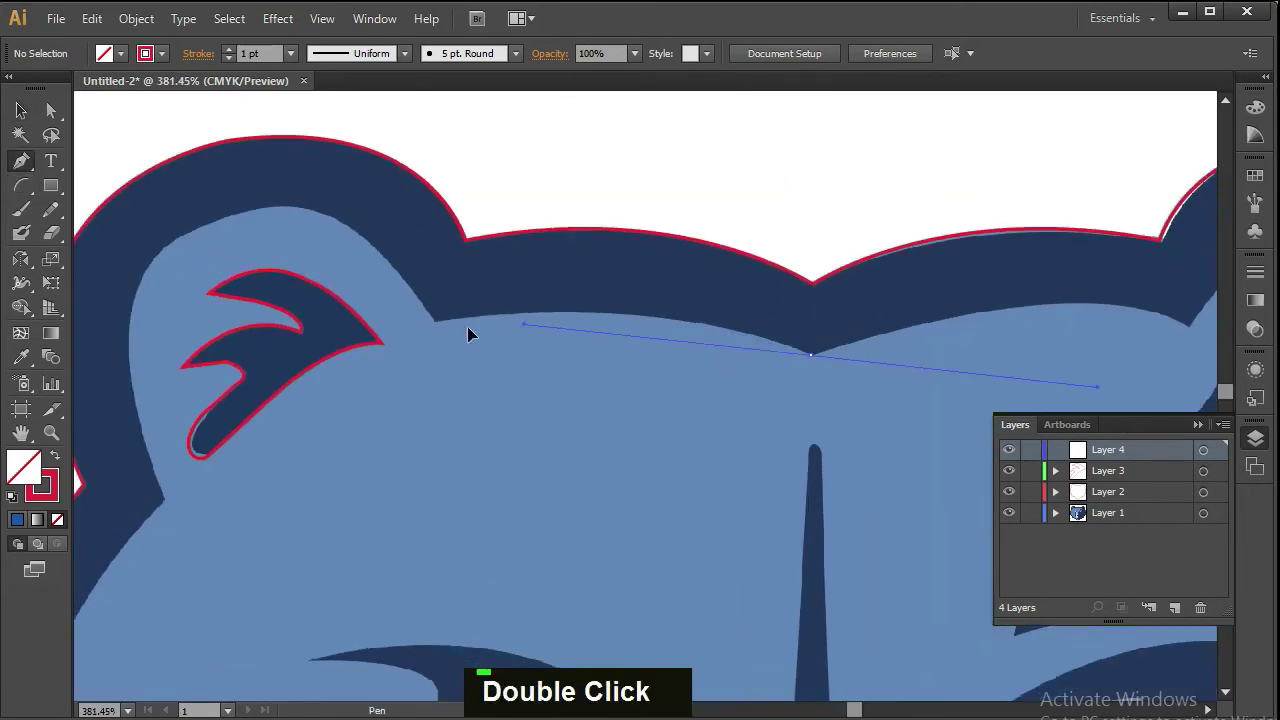
key("ctrl+z")
left_click(811, 353)
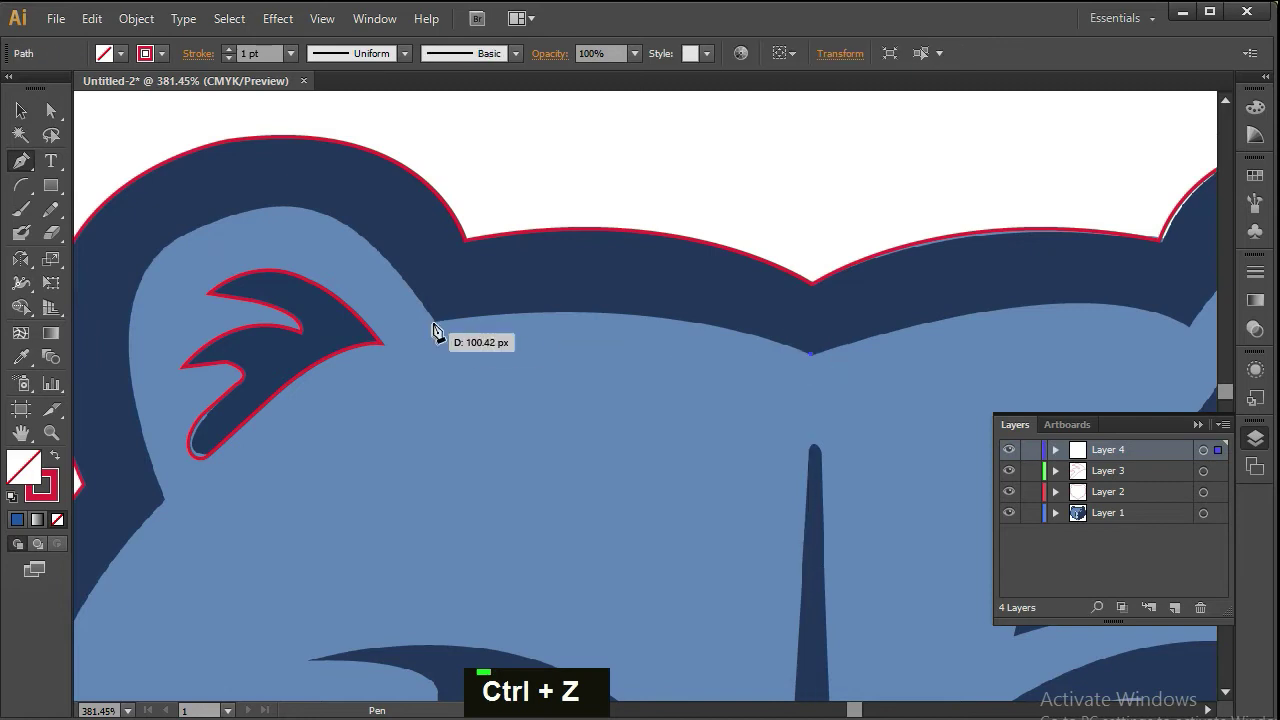
- Trace the light blue area's edge along the forehead and around the left ear to where the ear meets the cheek
left_click_drag(376, 364, 302, 351)
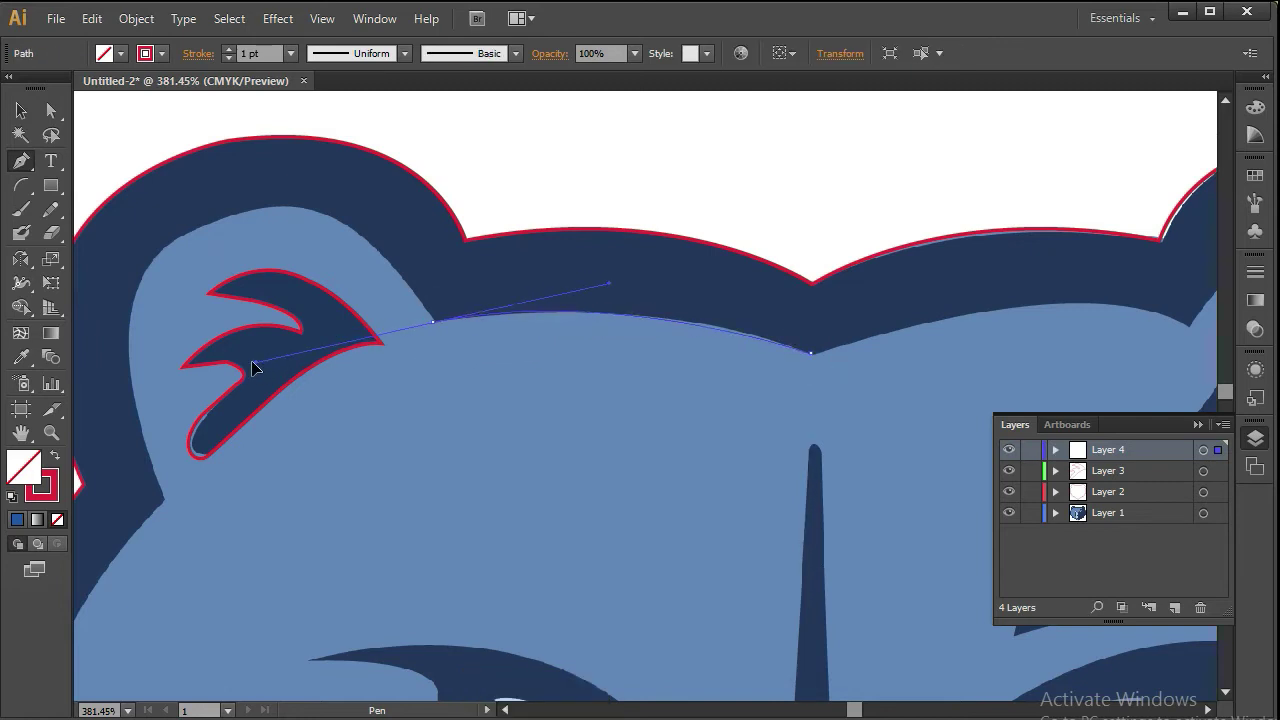
left_click_drag(190, 388, 405, 358)
key("ctrl+z")
left_click_drag(419, 190, 272, 250)
left_click_drag(376, 467, 589, 438)
key("ctrl+z")
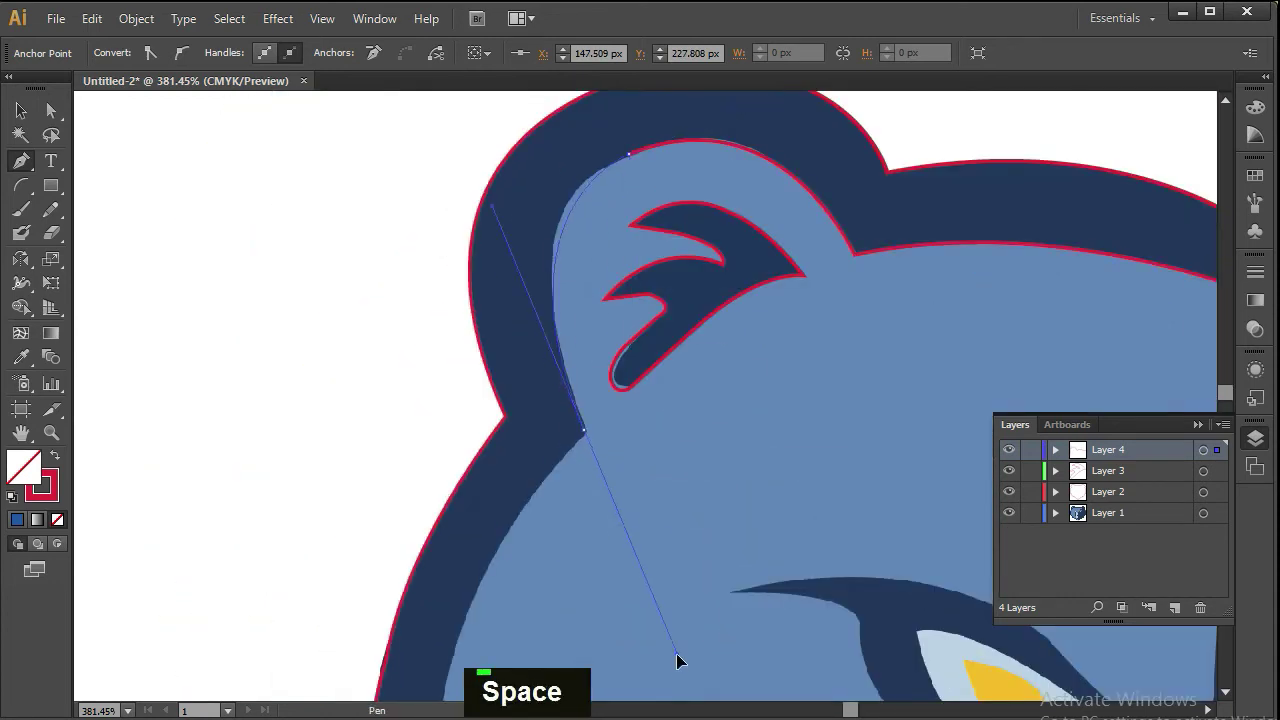
left_click_drag(613, 630, 774, 423)
left_click(745, 222)
- Continue the path down the inner edge of the left cheek and around its upper fur notch
left_click_drag(729, 480, 682, 388)
left_click_drag(611, 251, 565, 325)
left_click(611, 251)
left_click_drag(611, 416, 603, 317)
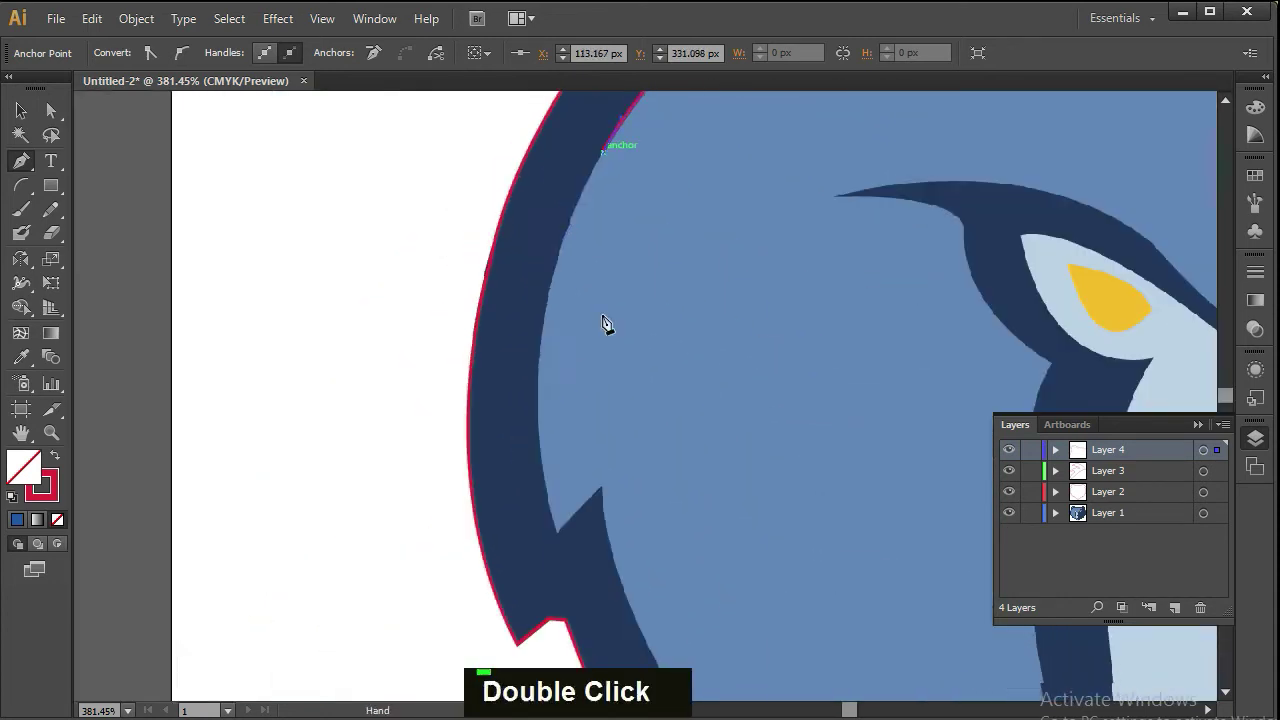
left_click_drag(539, 372, 544, 462)
left_click(539, 372)
left_click_drag(580, 477, 548, 371)
left_click_drag(523, 414, 543, 471)
left_click(523, 415)
left_click(567, 368)
- Extend the path along the left jaw's inner edge through the lower fur notch
left_click_drag(638, 580, 527, 424)
left_click_drag(610, 513, 352, 311)
left_click(610, 513)
left_click(623, 440)
- Trace the lower jaw's inner edge to the chin's centre line and end the path just below the chin
left_click_drag(772, 594, 904, 633)
key("ctrl+z")
left_click_drag(435, 371, 575, 474)
left_click_drag(710, 560, 449, 375)
left_click_drag(511, 411, 762, 487)
scroll(762, 577, "up", 3)
key("ctrl+z")
left_click(761, 484)
left_click_drag(762, 580, 741, 337)
left_click(736, 536)
scroll(737, 538, "down", 6)
- Fill the head outline with the dark navy sampled from the artwork and hide Layer 2
left_click(20, 112)
left_click(611, 261)
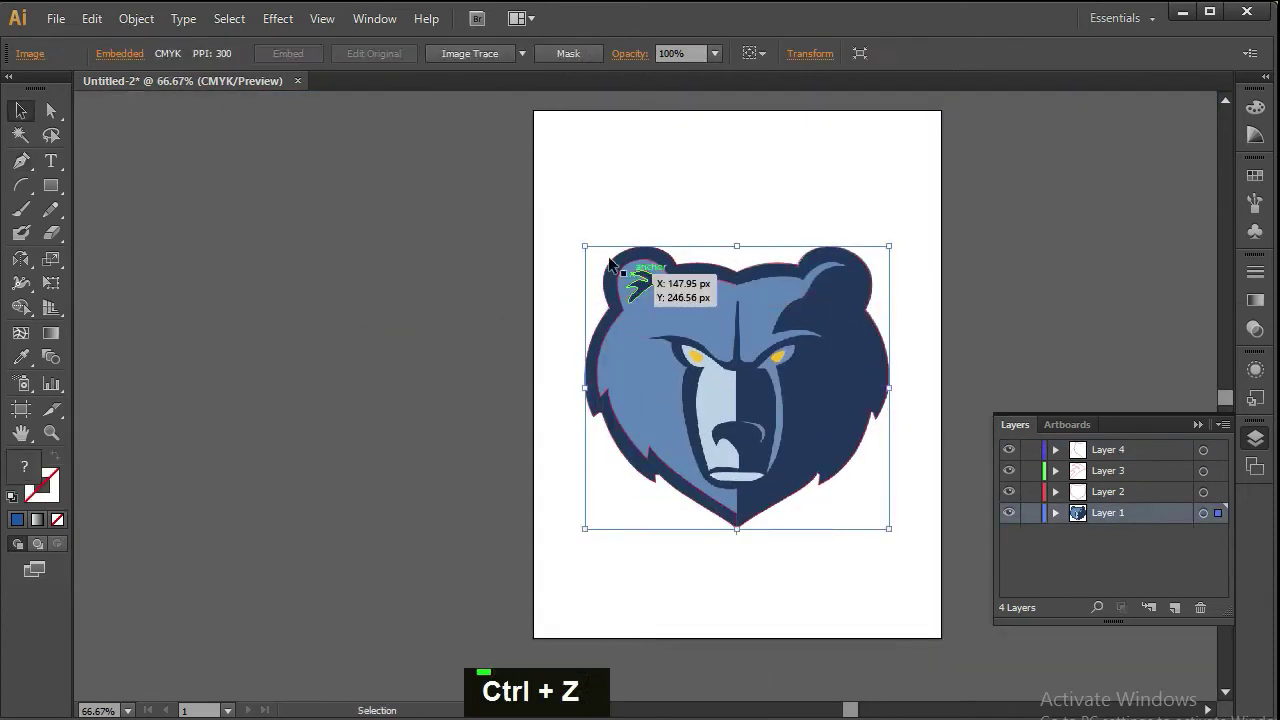
key("ctrl+z")
key("i")
left_click(611, 265)
left_click(1009, 491)
key("v")
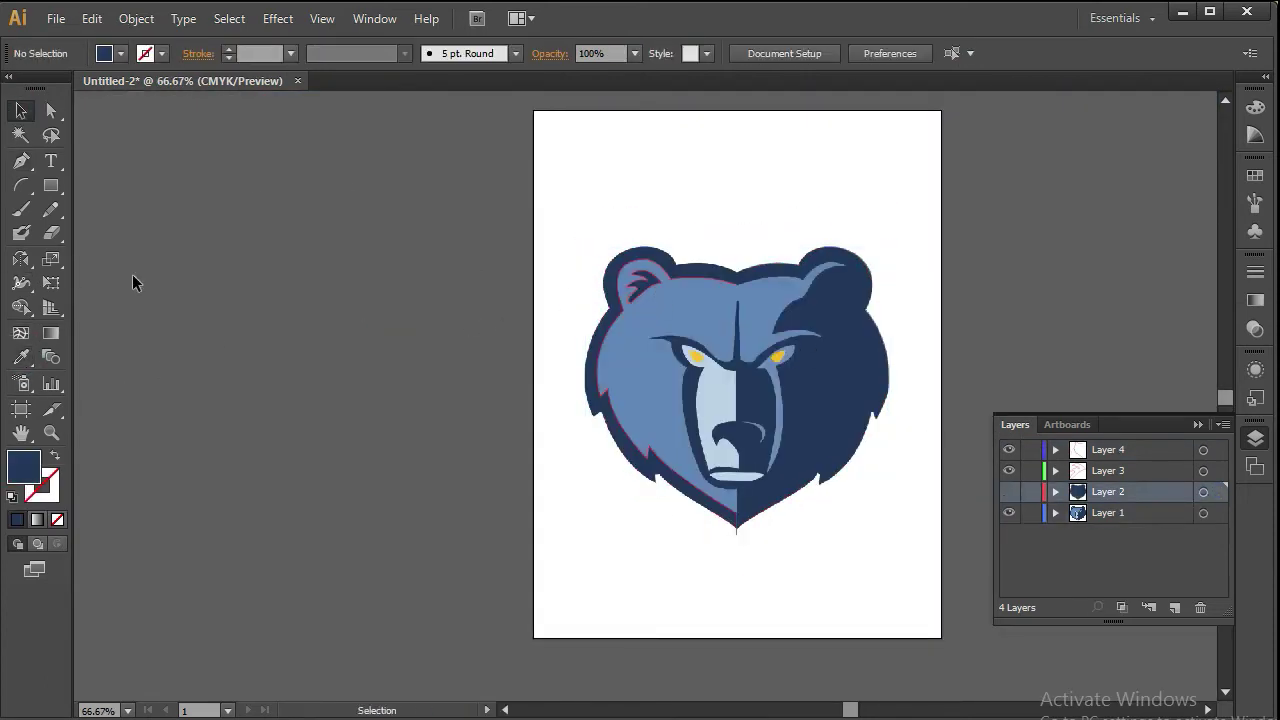
- Fill the left ear's fur shape with the artwork's dark navy and hide Layer 3
key("i")
left_click(655, 285)
left_click(640, 285, "ctrl")
left_click(611, 282, "ctrl")
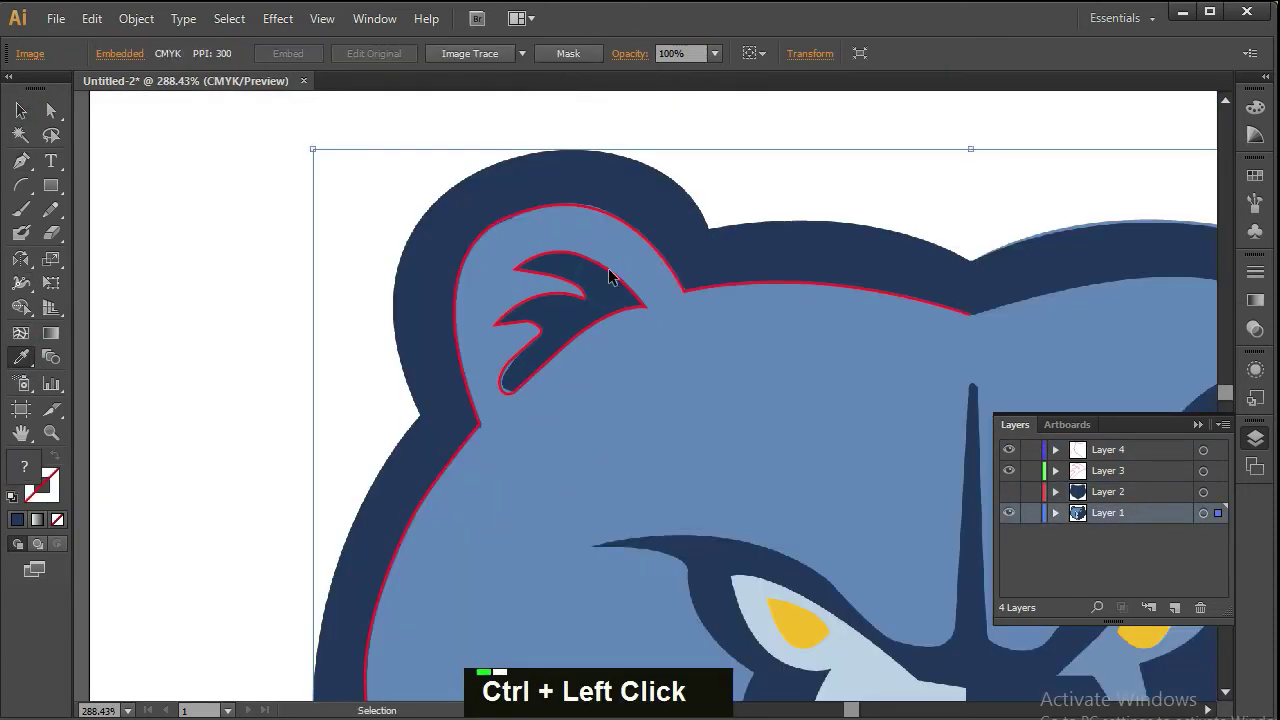
left_click(611, 282, "ctrl")
left_click(605, 285)
left_click(20, 110)
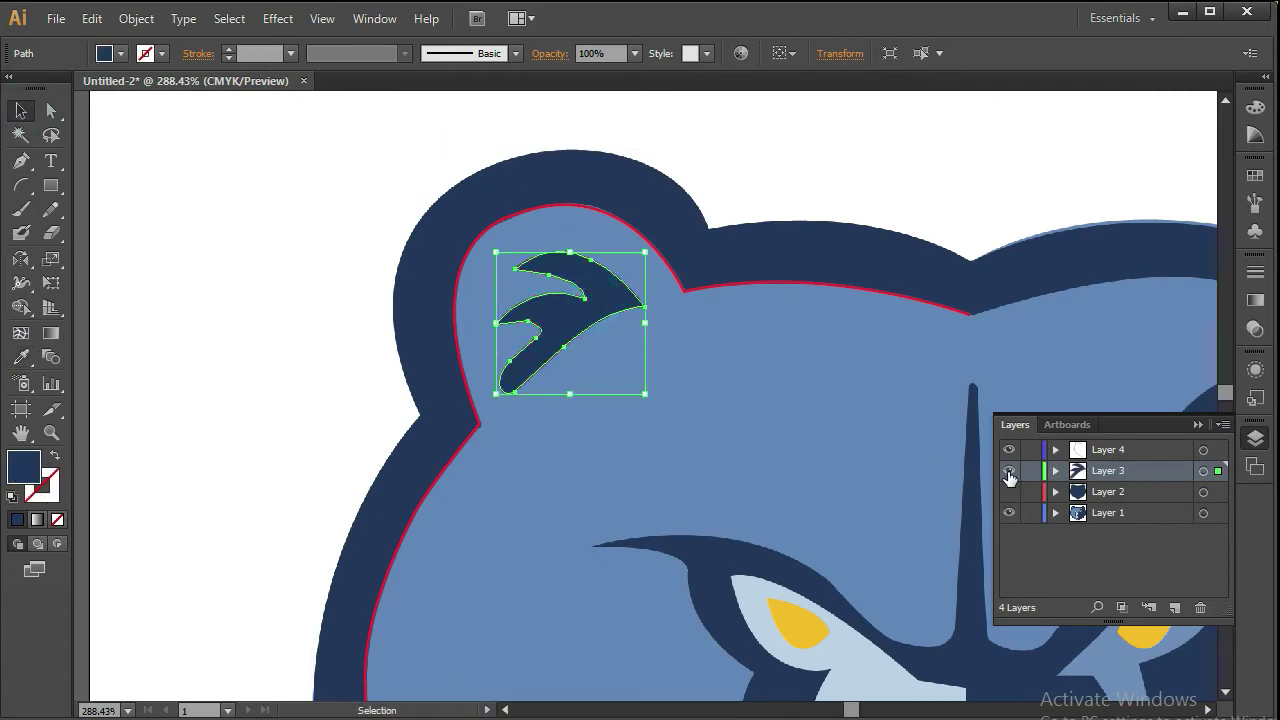
left_click(1009, 472)
- Close the Layer 4 path with straight segments looping outside the left half of the head to the forehead's starting anchor
scroll(757, 280, "down", 3)
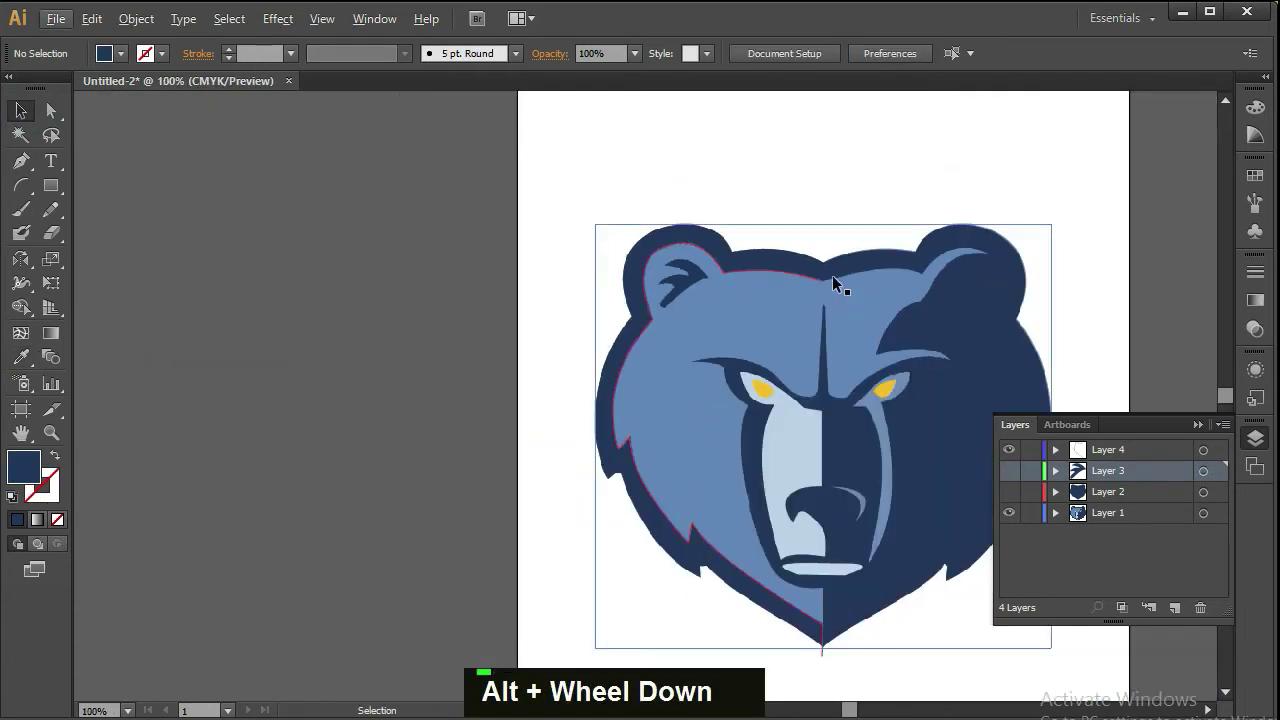
left_click(826, 278)
key("p")
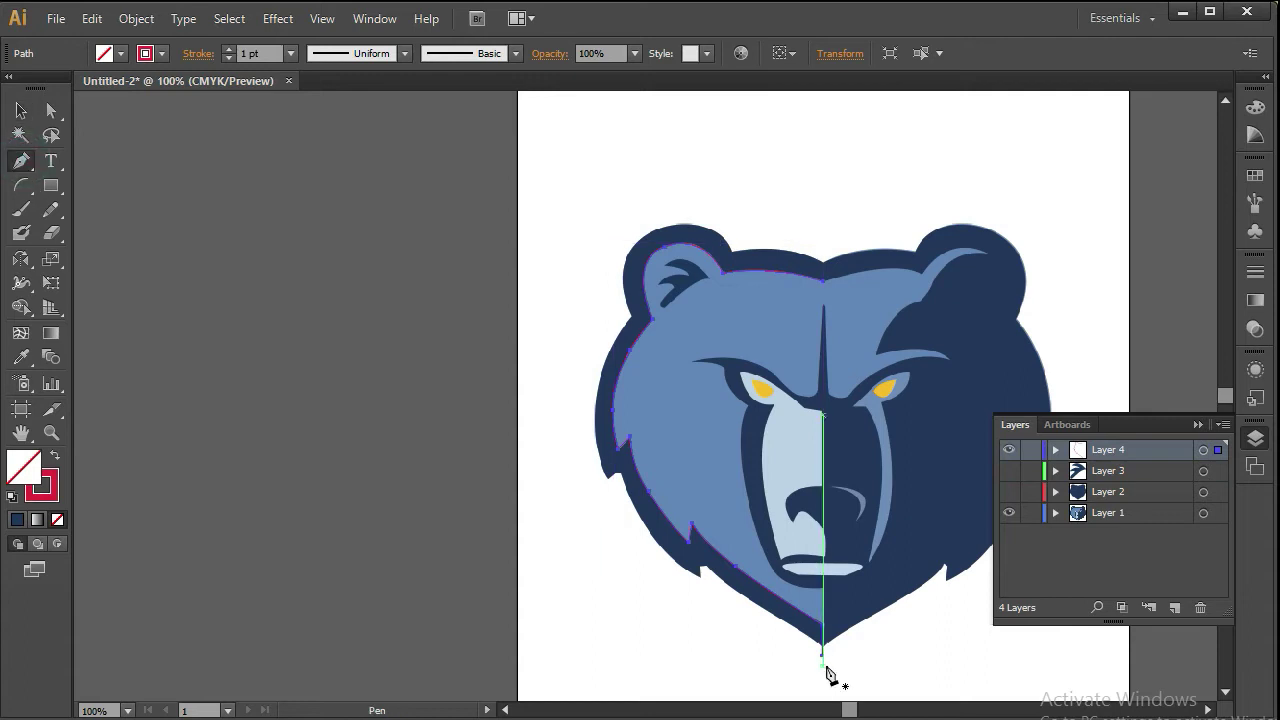
left_click(503, 571)
left_click(503, 354)
left_click(546, 211)
left_click(802, 174)
double_click(822, 282)
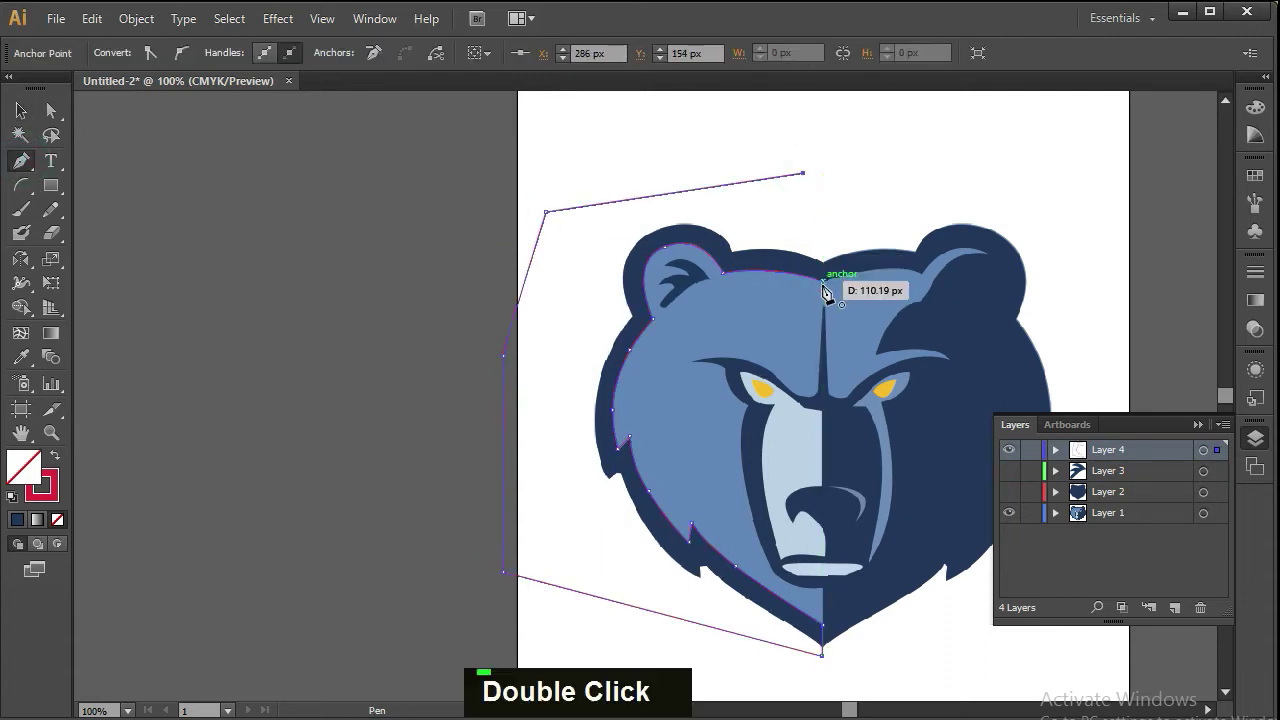
key("Delete")
key("ctrl+z")
key("space")
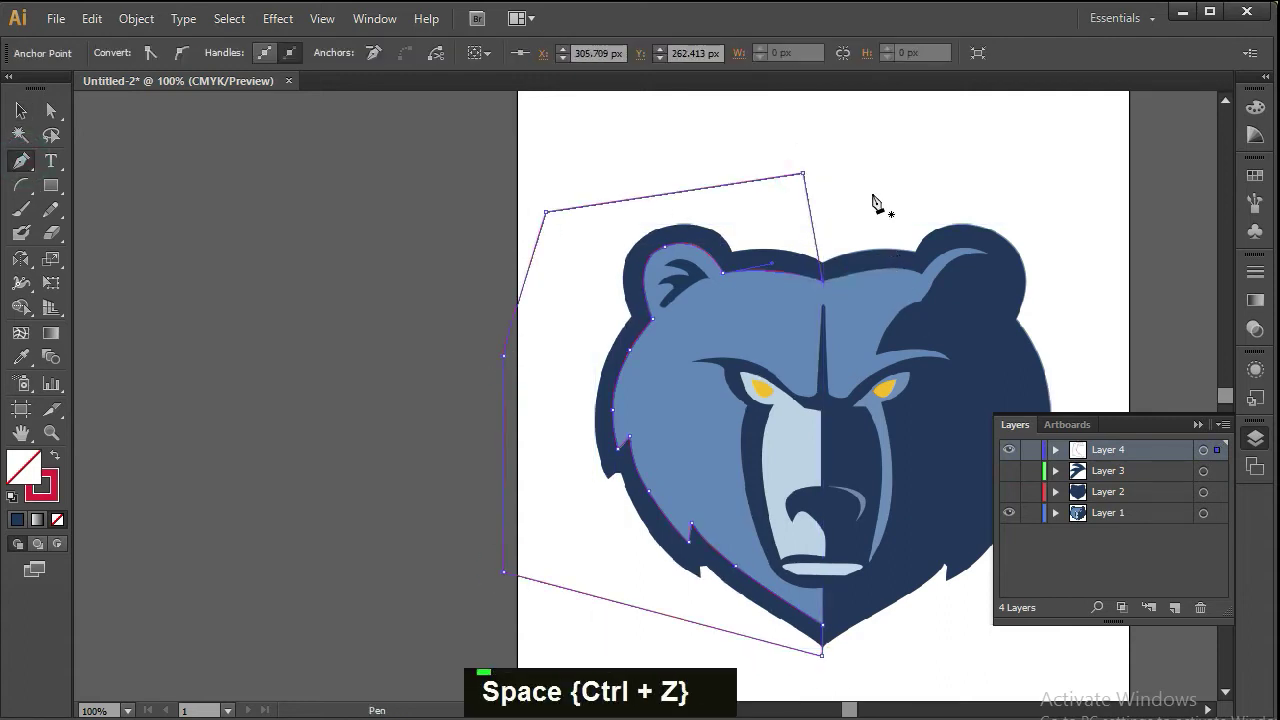
key("v")
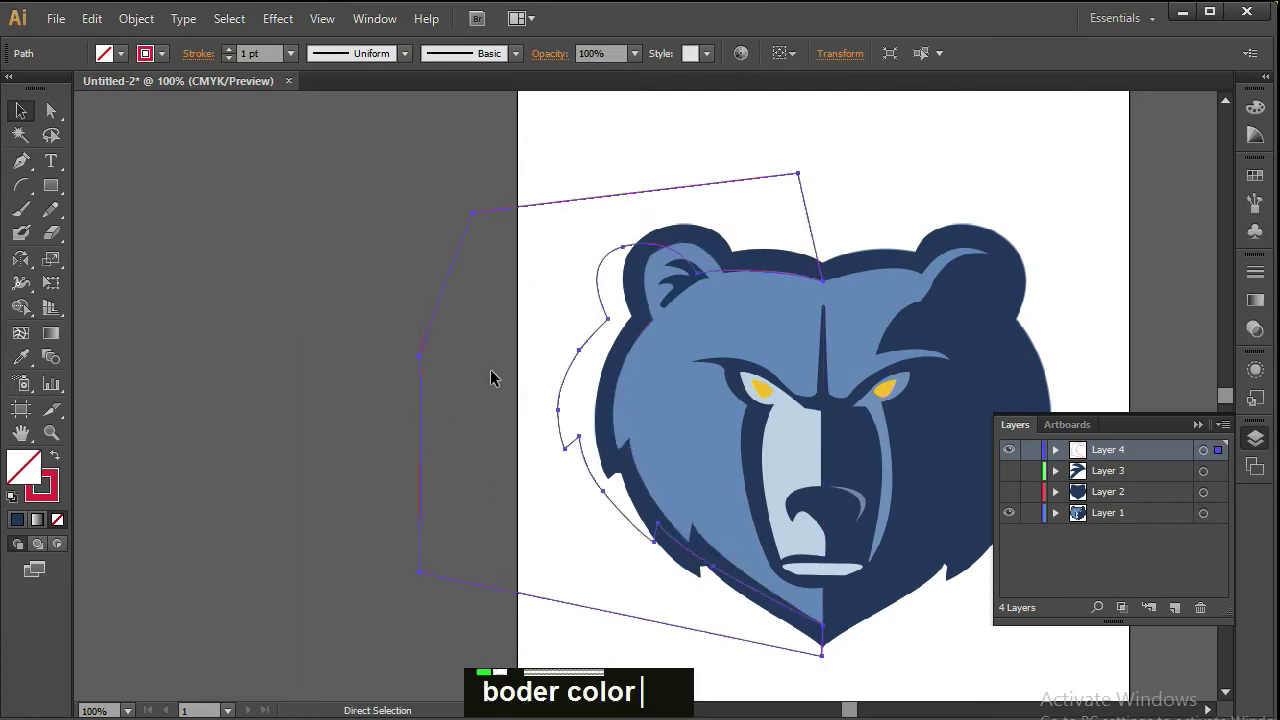
left_click(1007, 492)
left_click(1007, 492)
key("v")
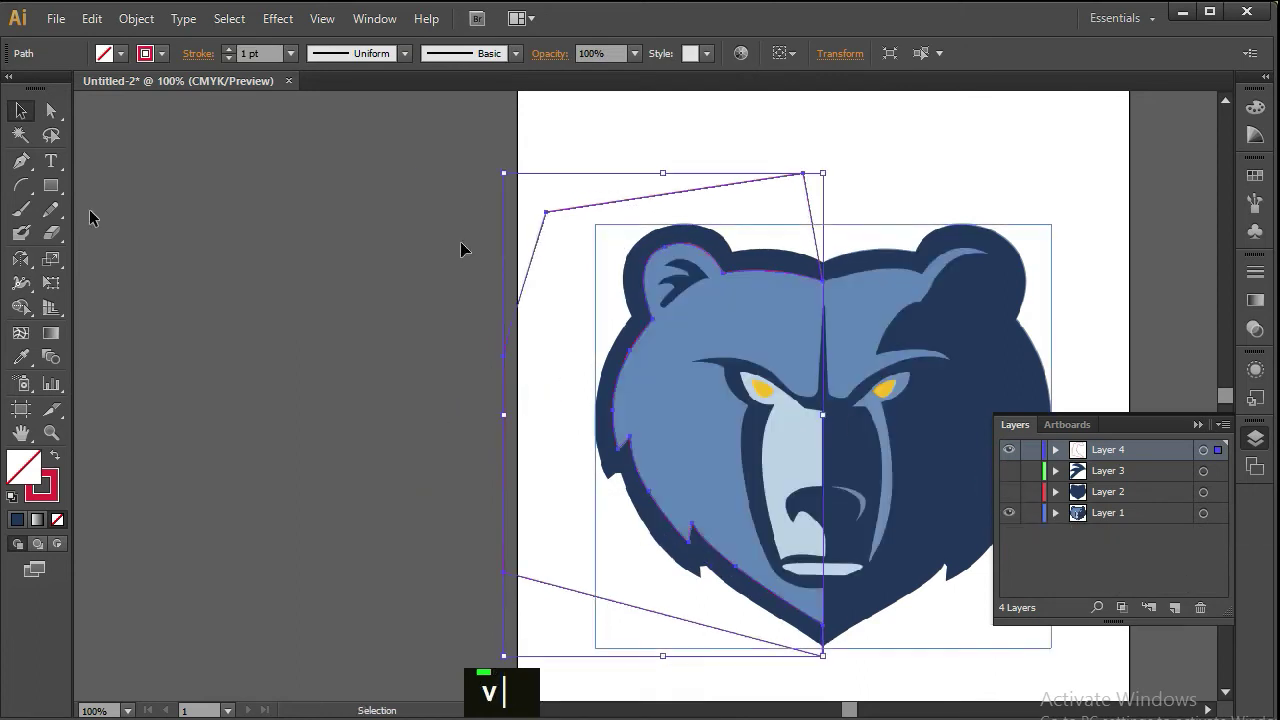
key("ctrl+z")
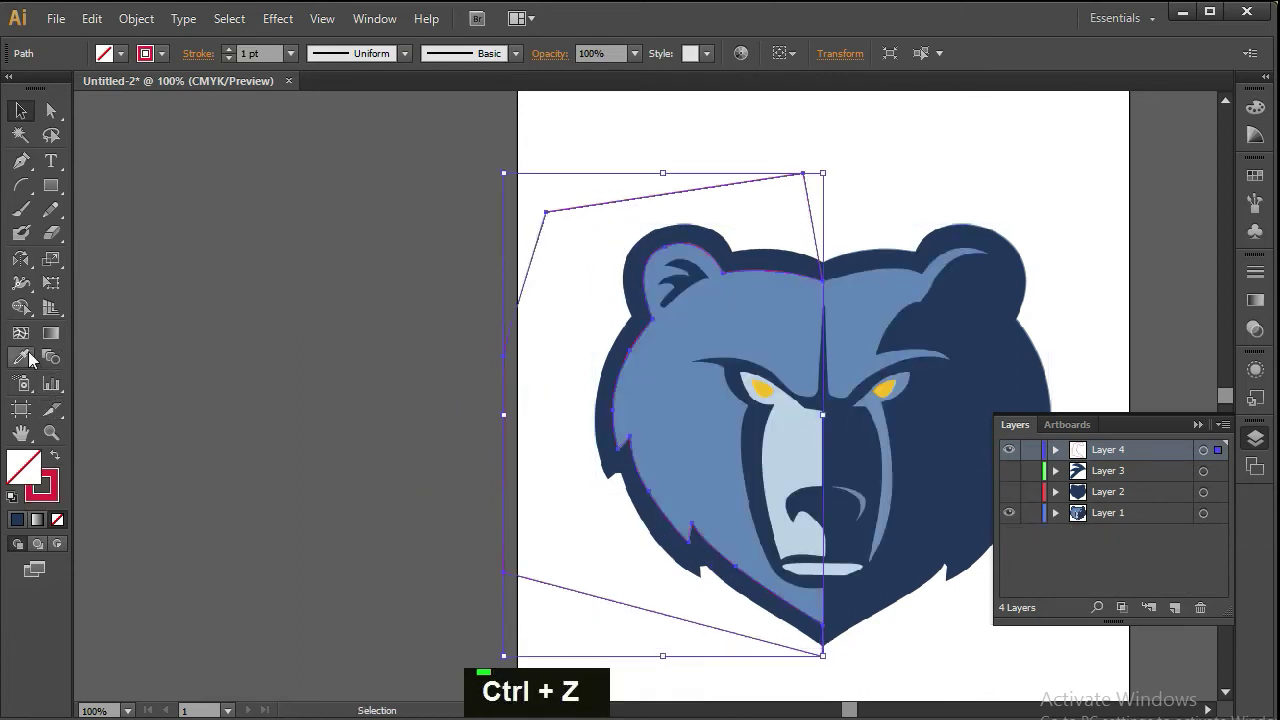
- Fill the closed Layer 4 shape with the light blue sampled from the bear's forehead
left_click(21, 357)
left_click(786, 320)
left_click(21, 112)
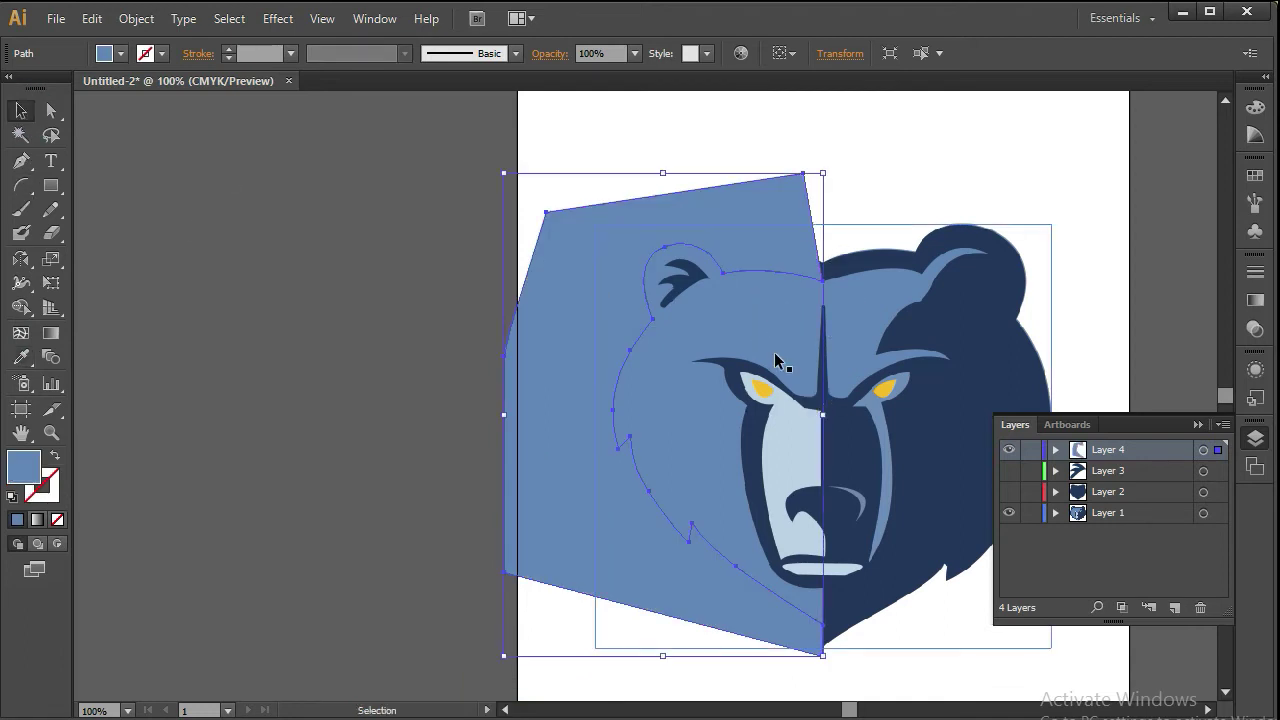
left_click(868, 225)
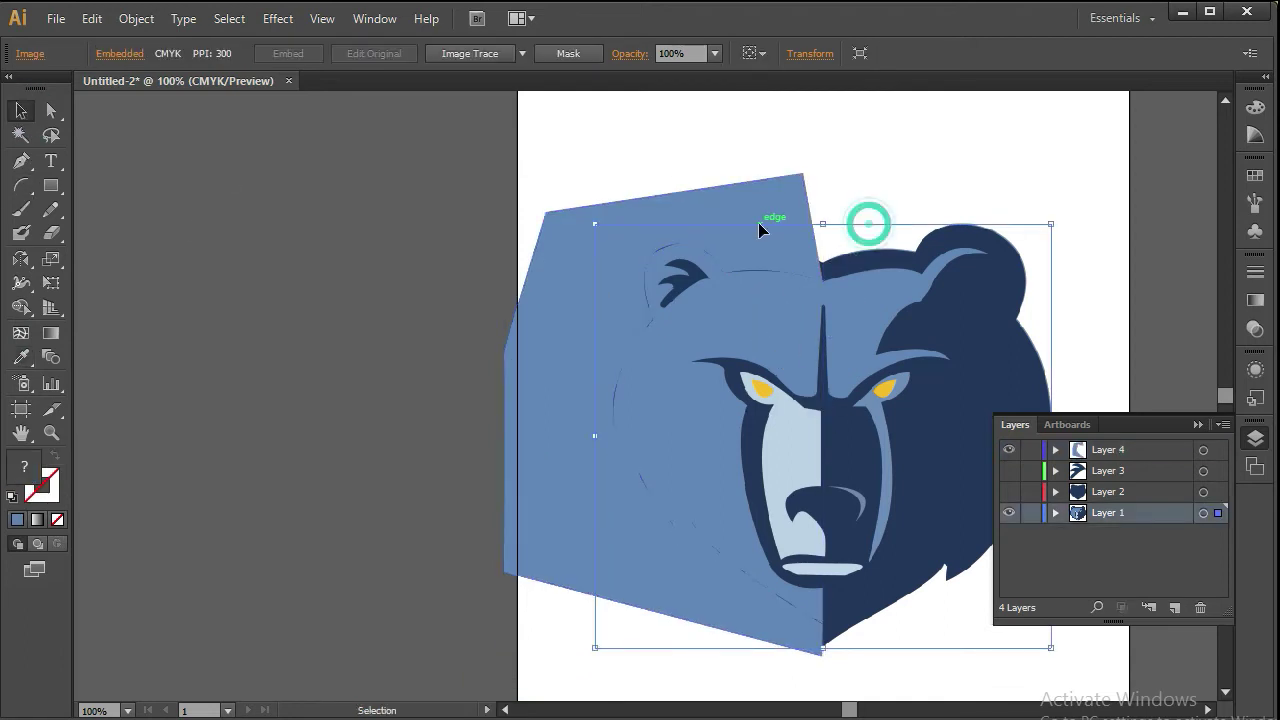
- Show Layer 2, split the light blue shape along the head silhouette with the Shape Builder, and hide Layer 2 again
left_click(1009, 470)
left_click(1009, 491)
left_click(771, 337)
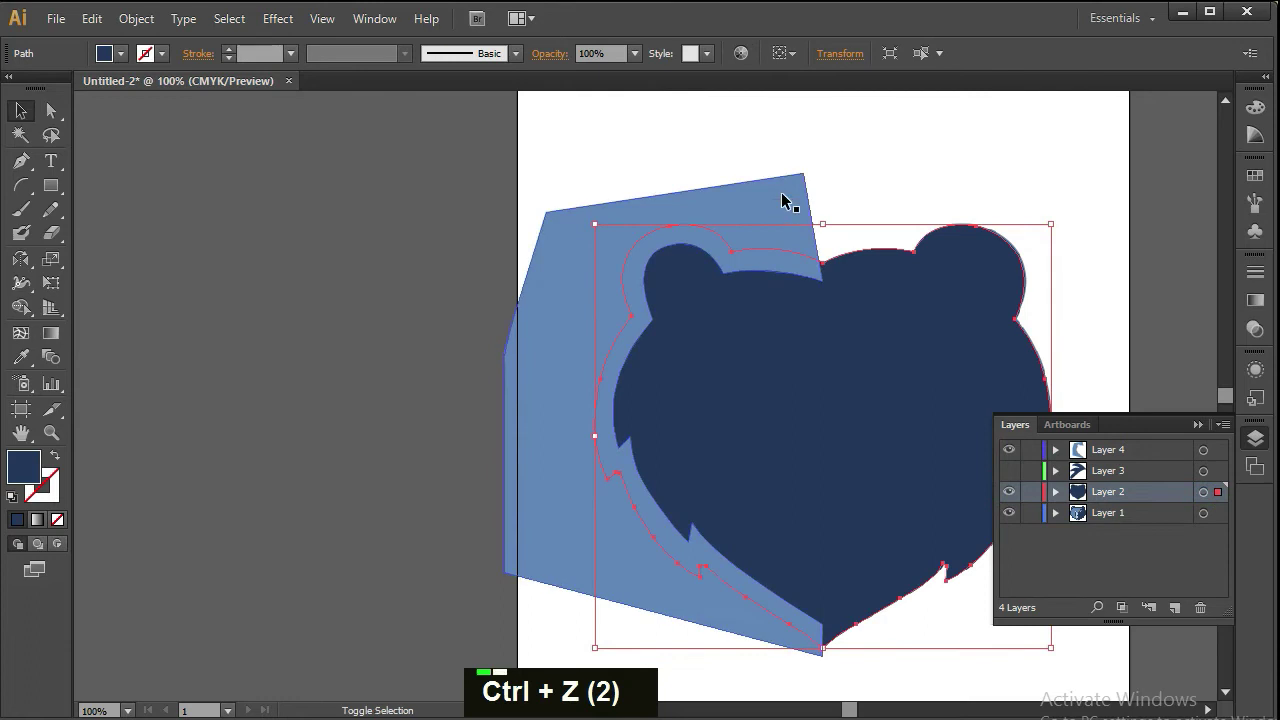
left_click(785, 200, "shift")
left_click(20, 307)
left_click(575, 570)
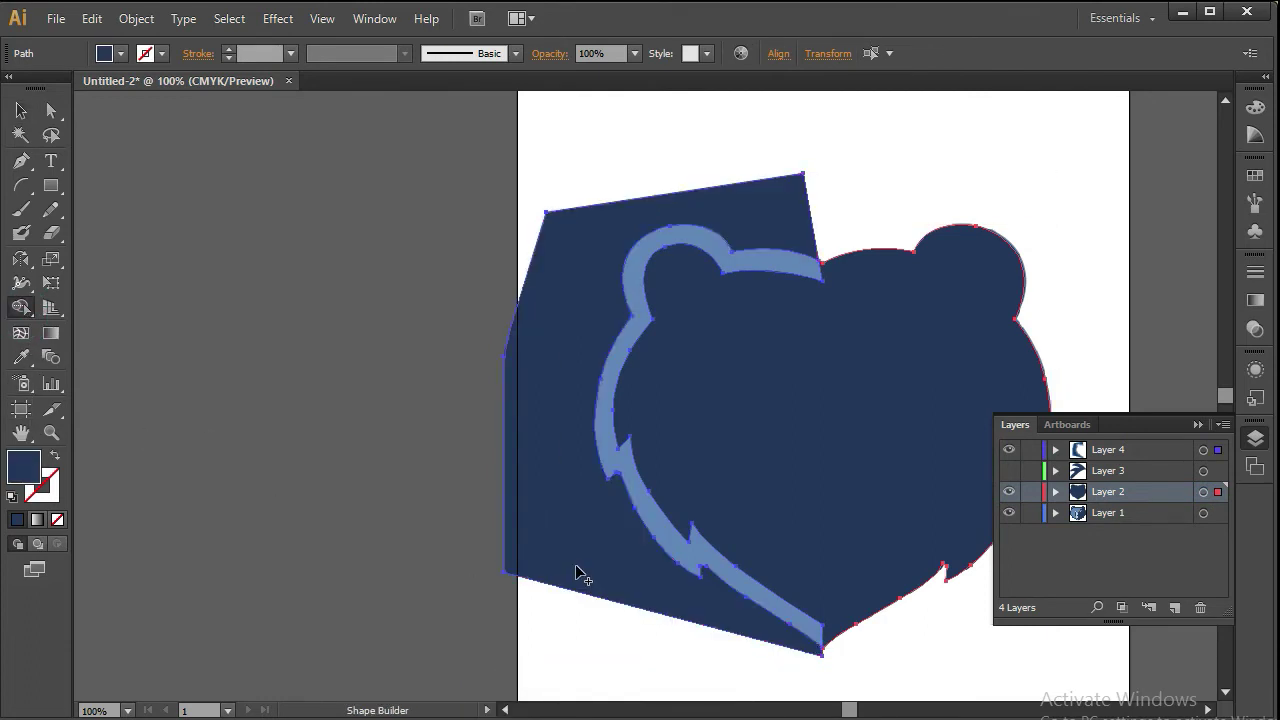
left_click(1008, 491)
left_click(1008, 450)
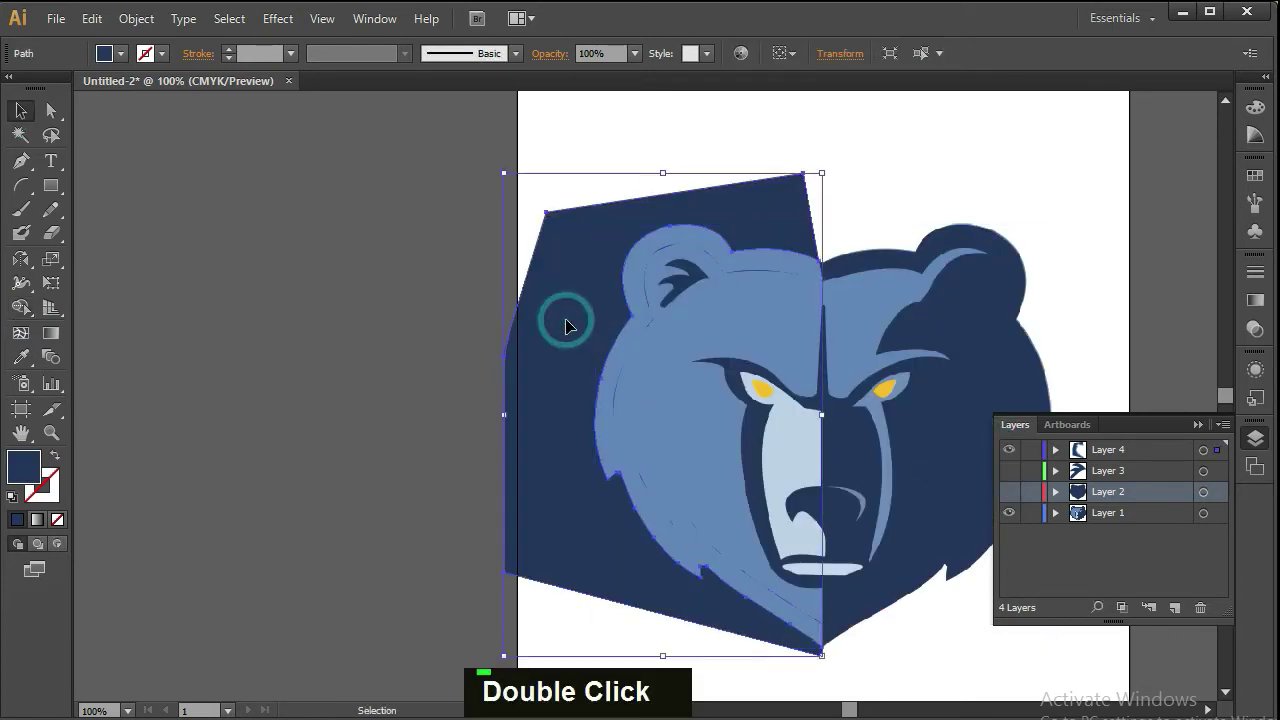
- Delete the surplus navy piece outside the left half of the head silhouette
key("Delete")
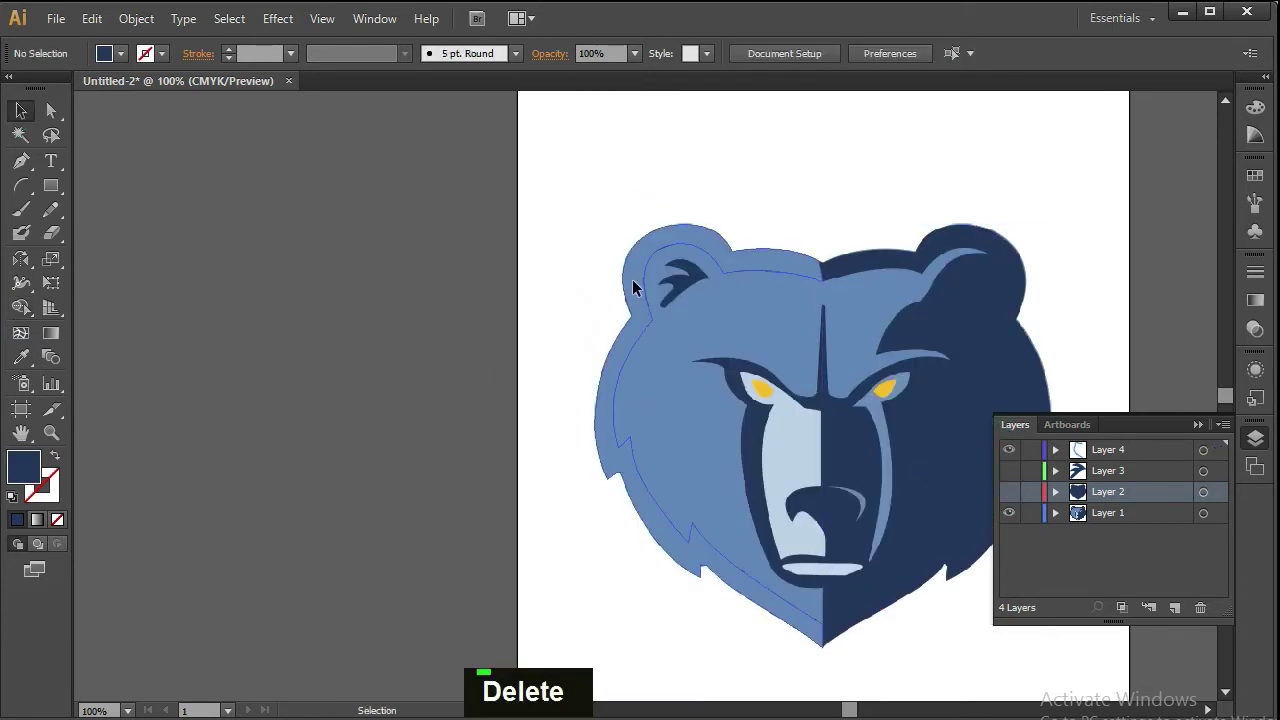
left_click_drag(635, 282, 511, 298)
key("ctrl+z")
left_click_drag(773, 322, 790, 364)
key("ctrl+z")
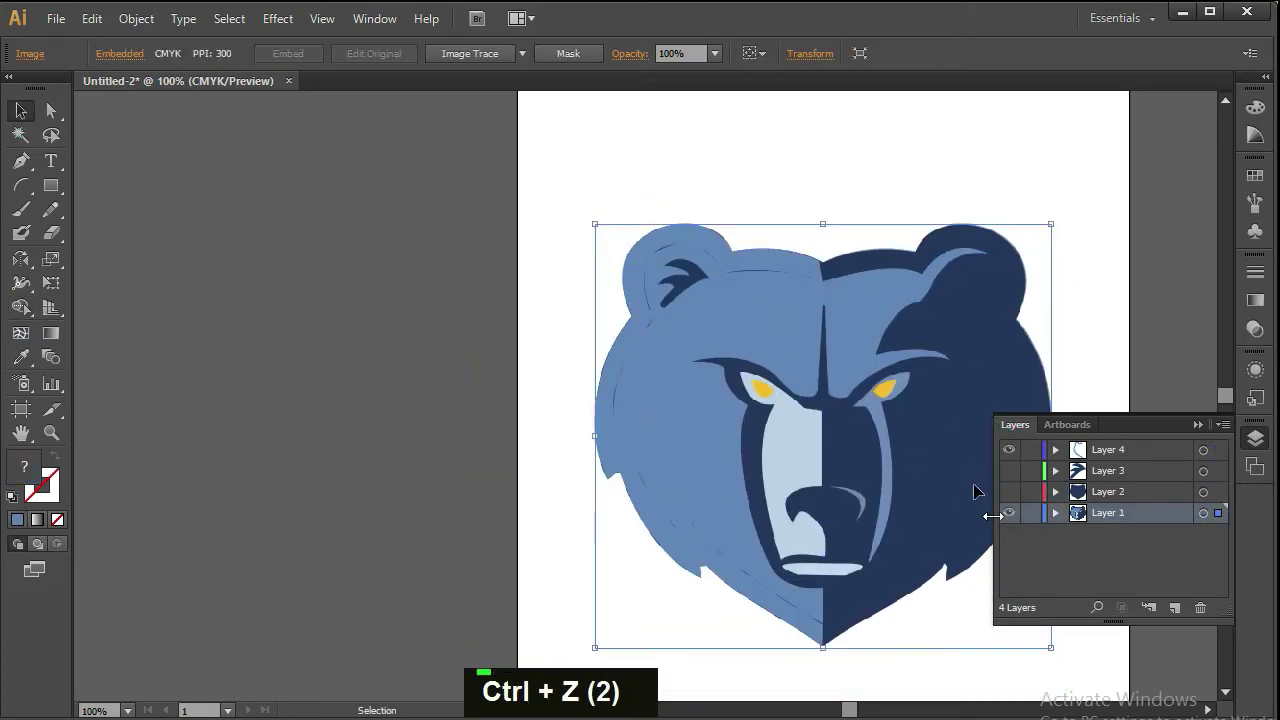
- Toggle Layer 4's visibility to compare the traced border with the artwork beneath
left_click(1010, 451)
left_click(1010, 451)
left_click(1010, 451)
left_click(1010, 451)
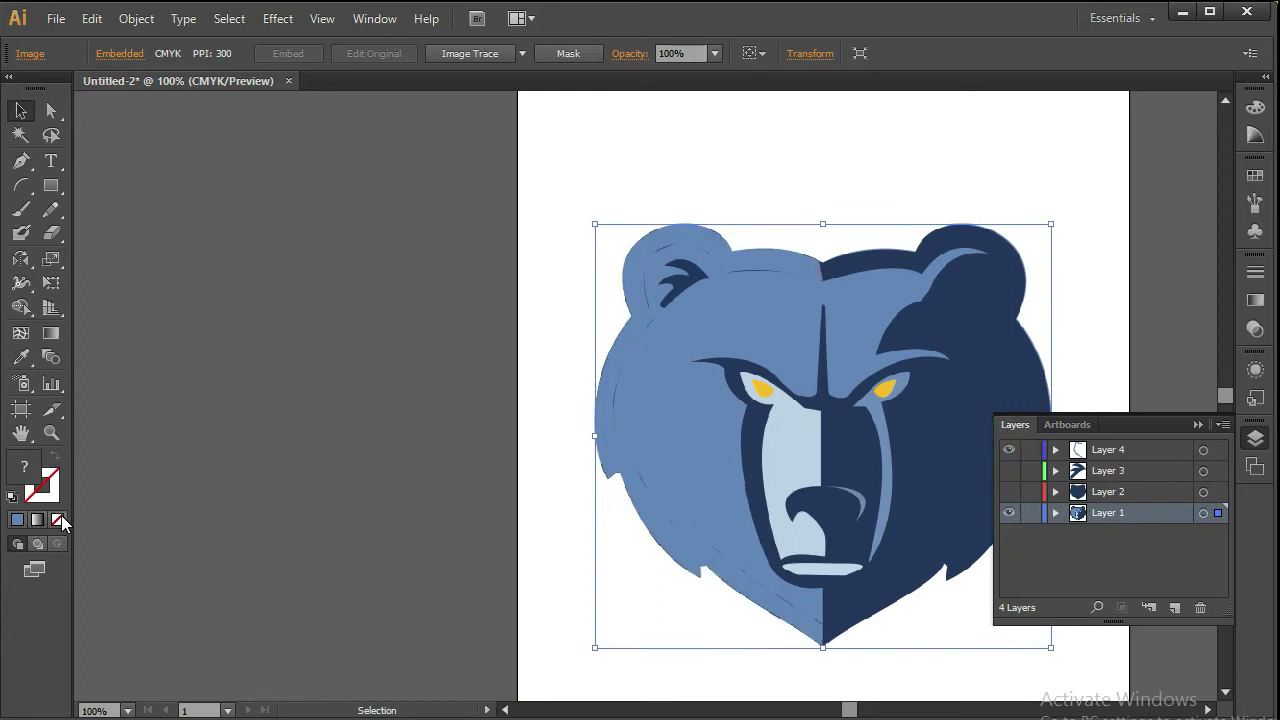
- Fill the Layer 4 border shape with the dark navy sampled from the artwork's head outline
left_click(61, 520)
left_click_drag(635, 476, 590, 484)
key("ctrl+z")
key("ctrl+z")
left_click(62, 520)
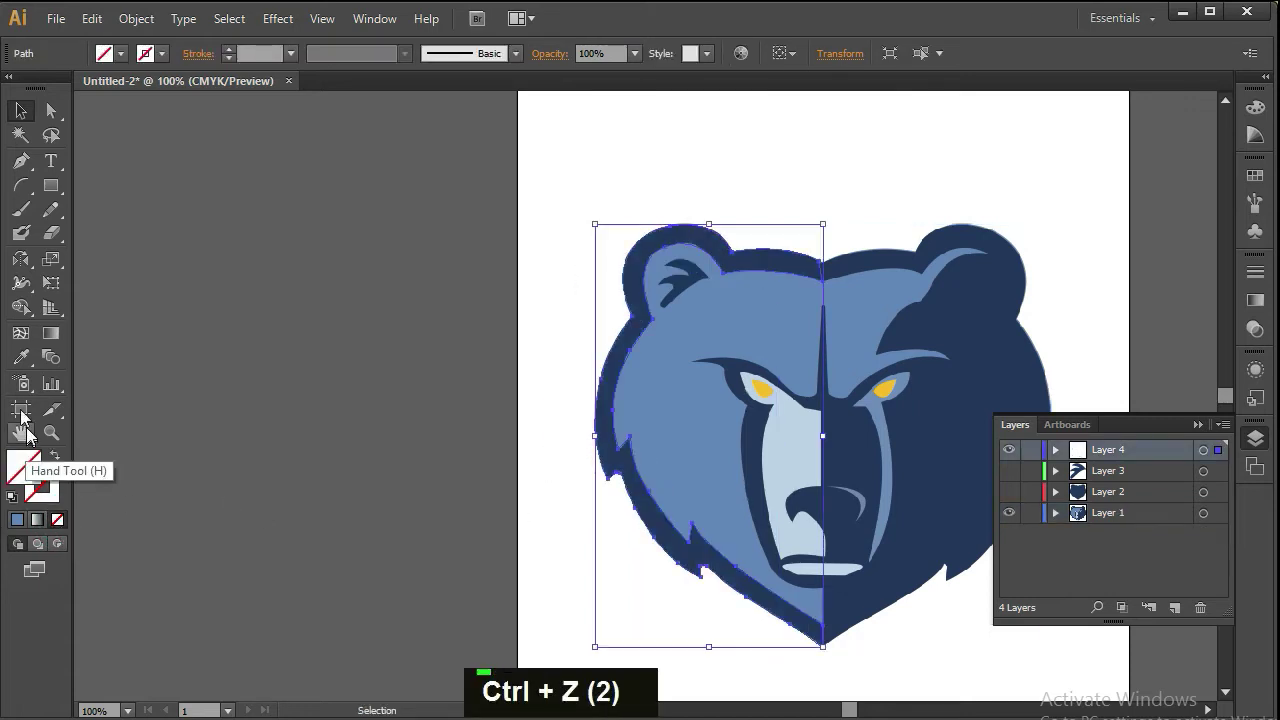
left_click(21, 357)
left_click(758, 255)
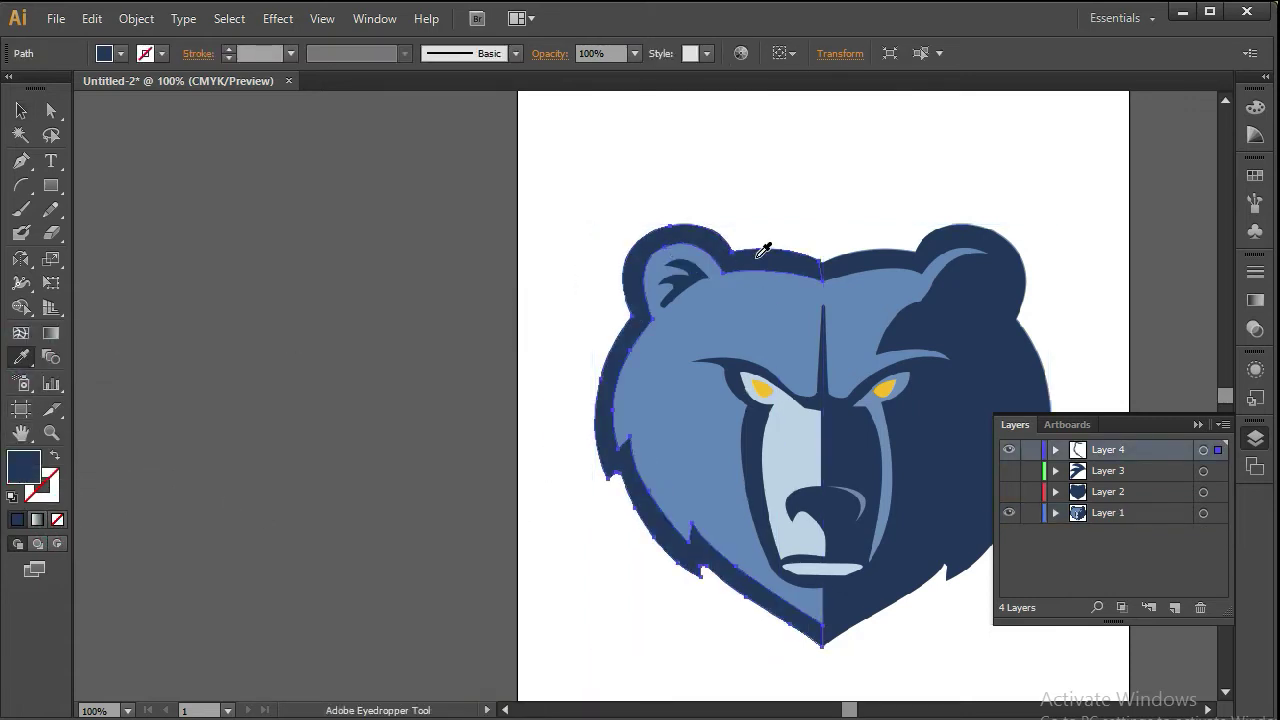
- Try moving the navy border shape and the reference image, and undo both moves
key("space")
left_click(21, 110)
left_click_drag(635, 324, 436, 356)
key("ctrl+z")
left_click(848, 260)
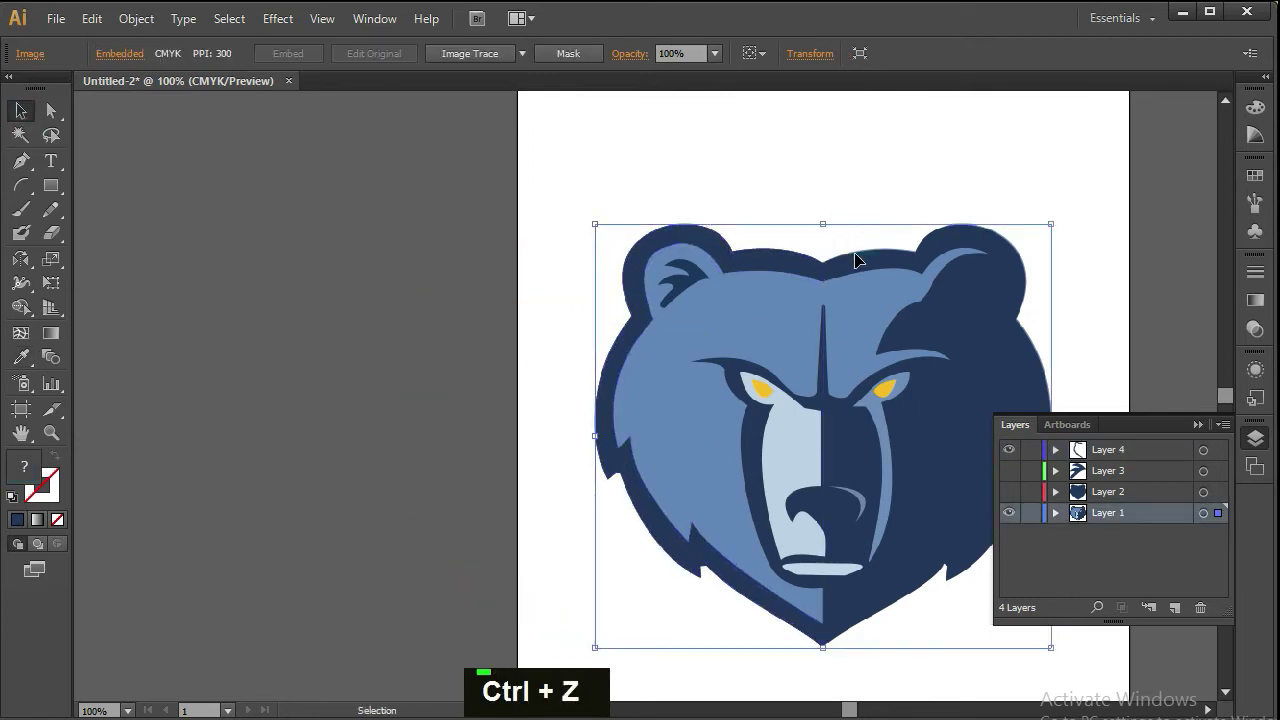
left_click_drag(743, 543, 636, 481)
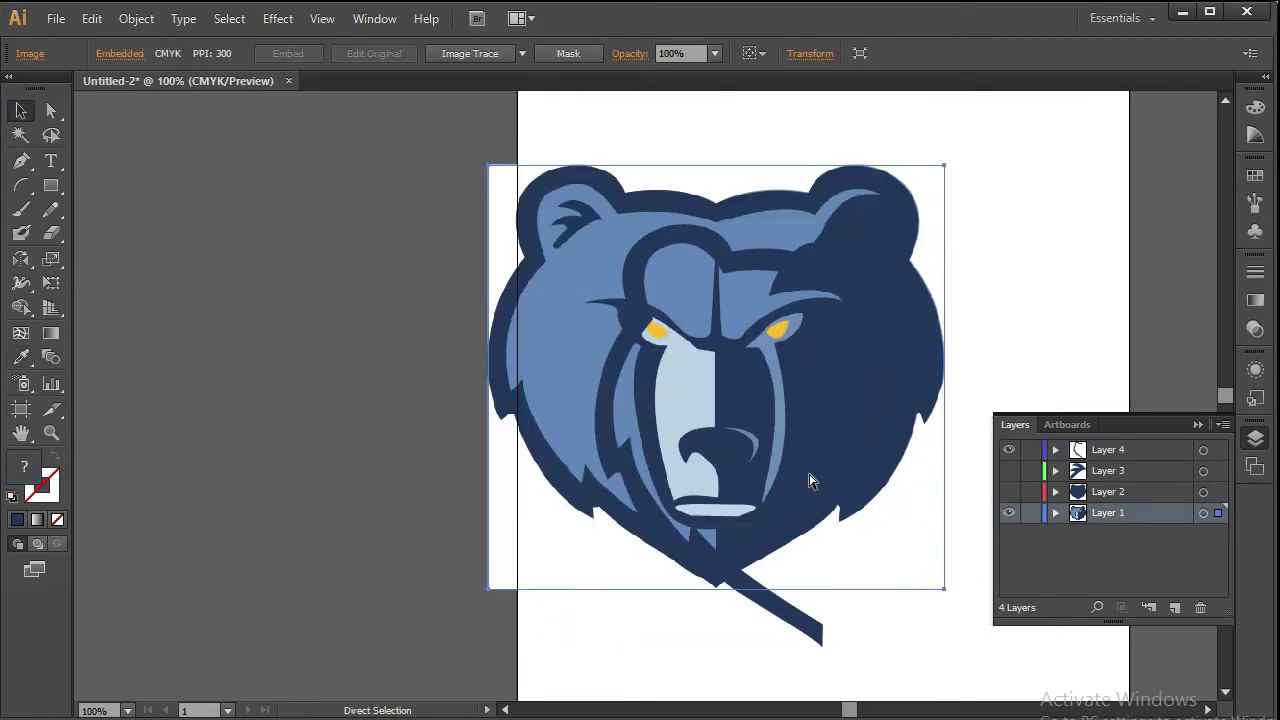
key("ctrl+z")
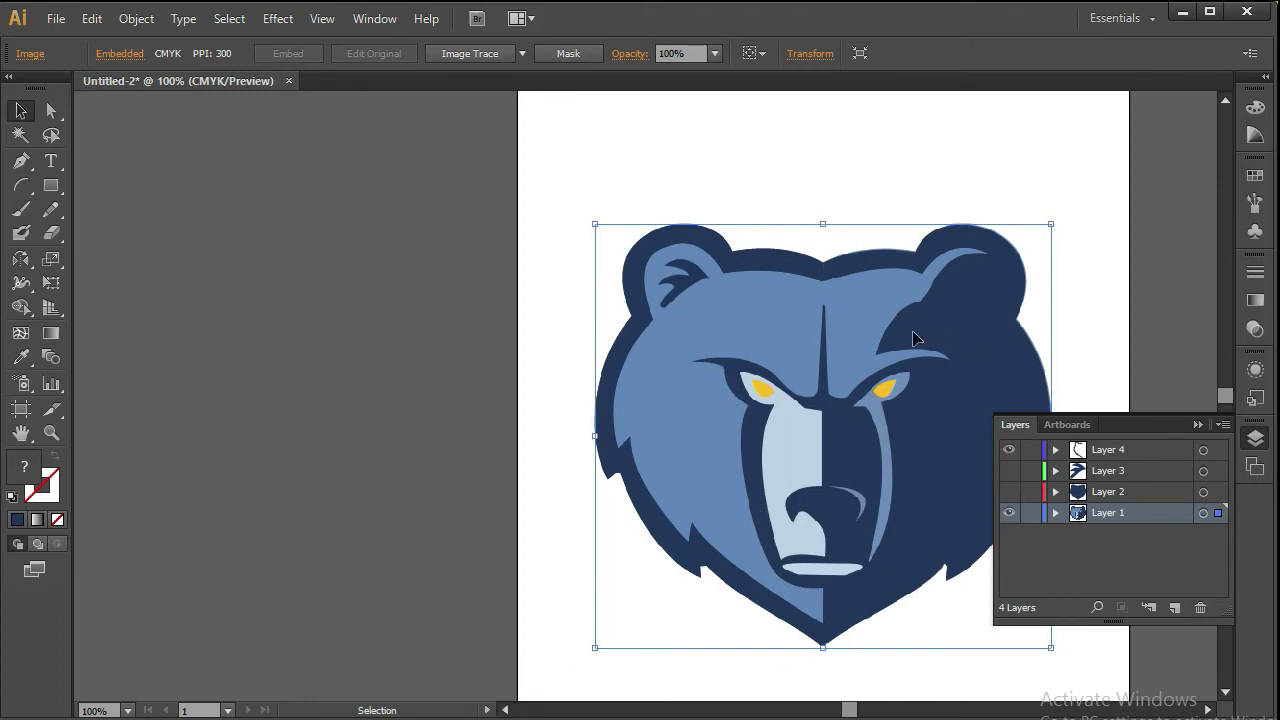
- Start a Pen path at the light blue area's chin point, up to the muzzle's lower corner and along its left curve
left_click(21, 160)
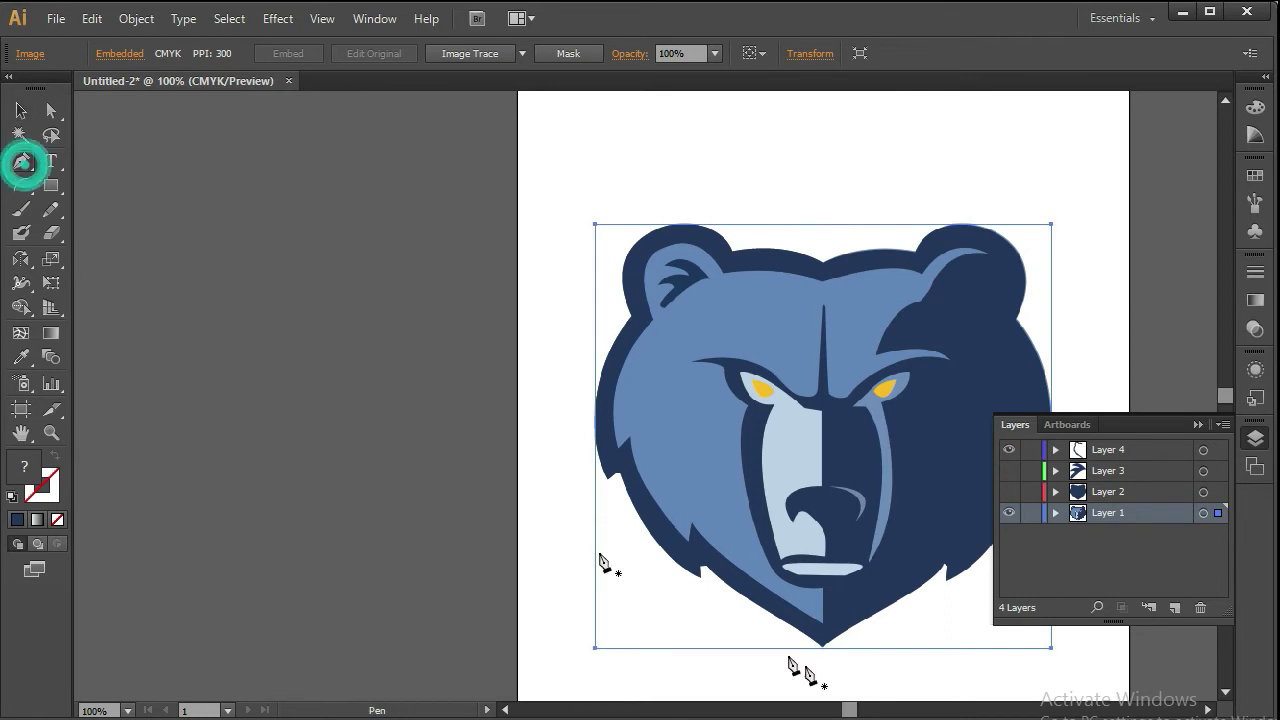
key("ctrl+space")
left_click_drag(829, 520, 766, 666)
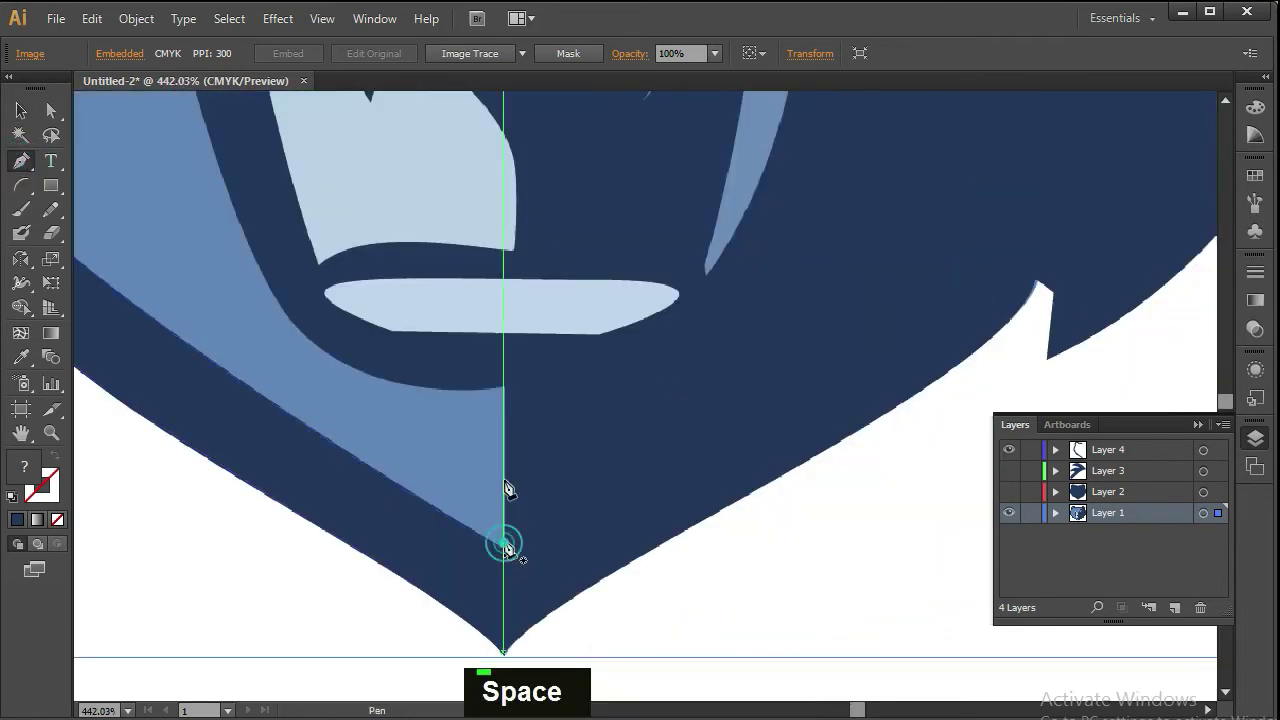
left_click(505, 545)
left_click(503, 387)
left_click_drag(505, 395, 358, 380)
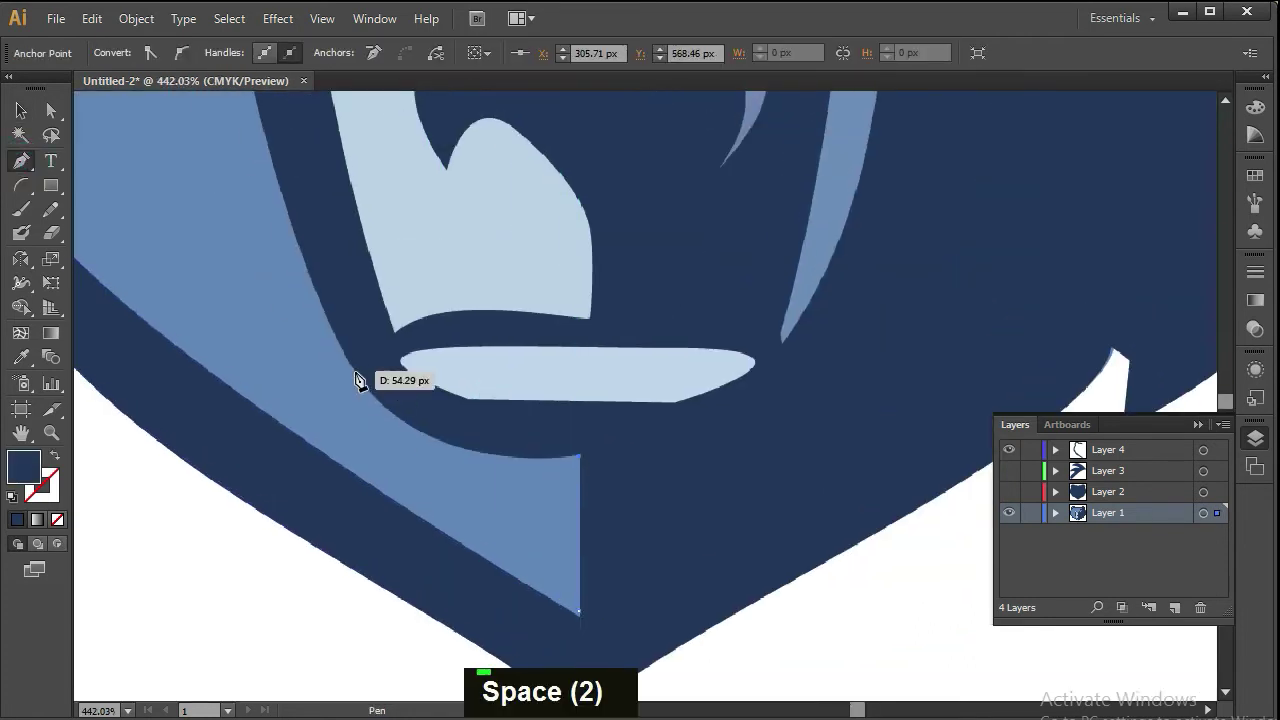
left_click_drag(275, 255, 456, 468)
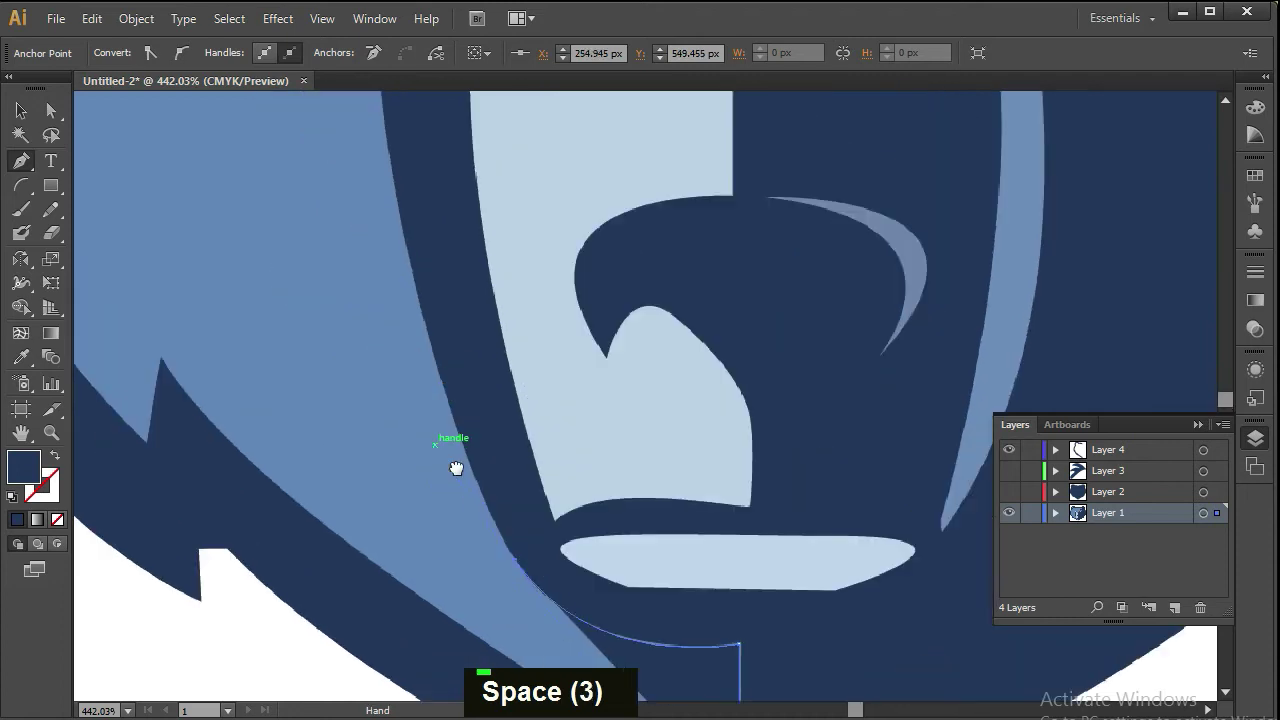
- Give the open muzzle path no fill and a red stroke
left_click(58, 518)
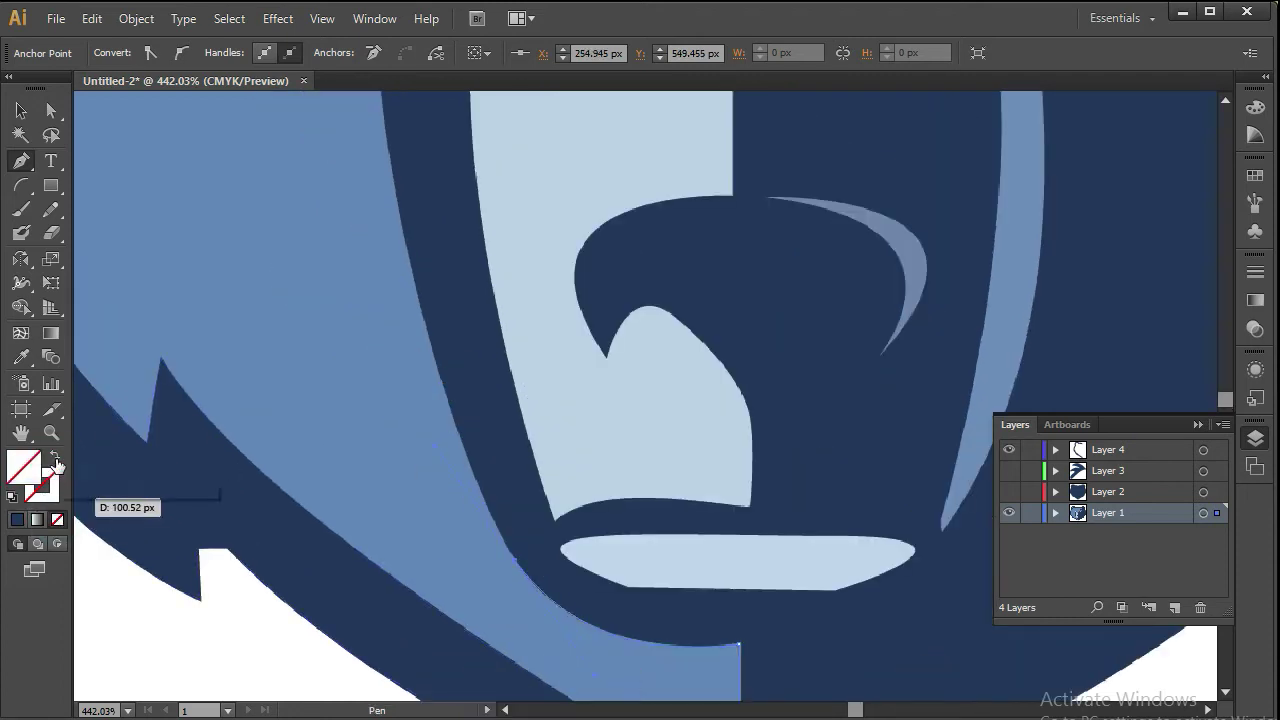
double_click(40, 487)
key("ctrl+v")
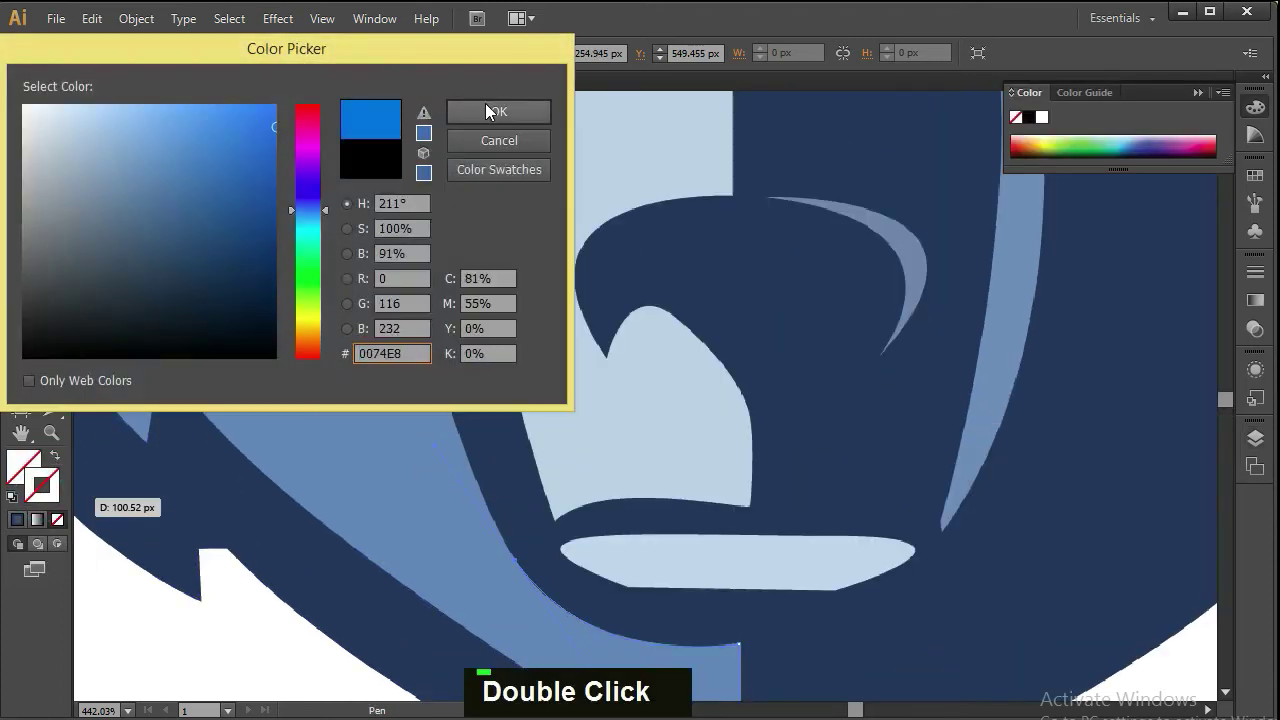
left_click(487, 106)
double_click(40, 487)
left_click(500, 108)
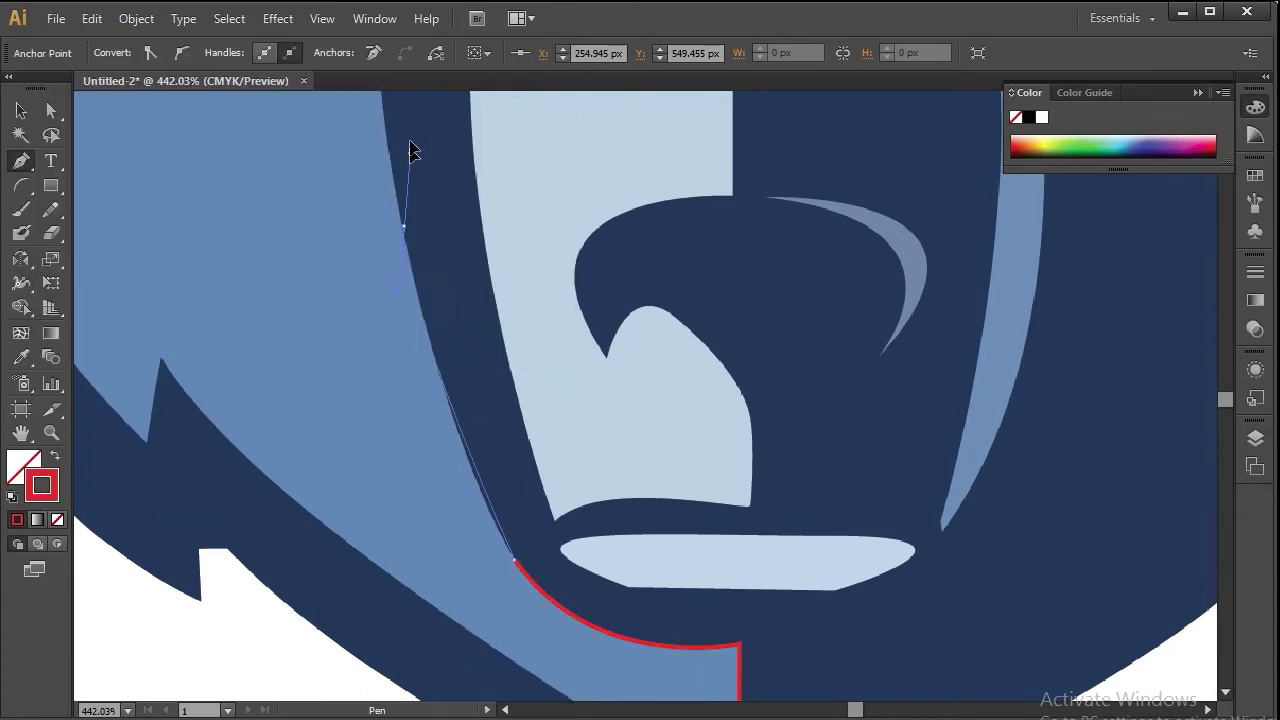
- Continue the path up the muzzle's left edge to the corner beside the left eye
left_click_drag(422, 438, 566, 466)
key("ctrl+z")
left_click_drag(535, 182, 640, 423)
left_click(640, 423)
left_click_drag(689, 274, 732, 443)
left_click(712, 455)
left_click(712, 454)
- Trace the outer edge of the left eyebrow from the eye corner to the brow's pointed tip
left_click_drag(613, 318, 735, 384)
mouse_move(635, 382)
left_mouse_down()
mouse_move(400, 390)
mouse_move(466, 394)
left_mouse_up()
key("ctrl+z")
left_click(789, 443)
left_click(635, 382)
- Trace the left eyebrow's upper edge from its tip down toward the nose bridge
left_click_drag(626, 402, 157, 297)
left_click_drag(604, 403, 760, 535)
key("ctrl+z")
left_click(520, 322)
mouse_move(520, 322)
left_mouse_down()
mouse_move(670, 425)
mouse_move(565, 378)
left_mouse_up()
left_click_drag(510, 369, 580, 429)
key("ctrl+z")
left_click_drag(505, 371, 557, 428)
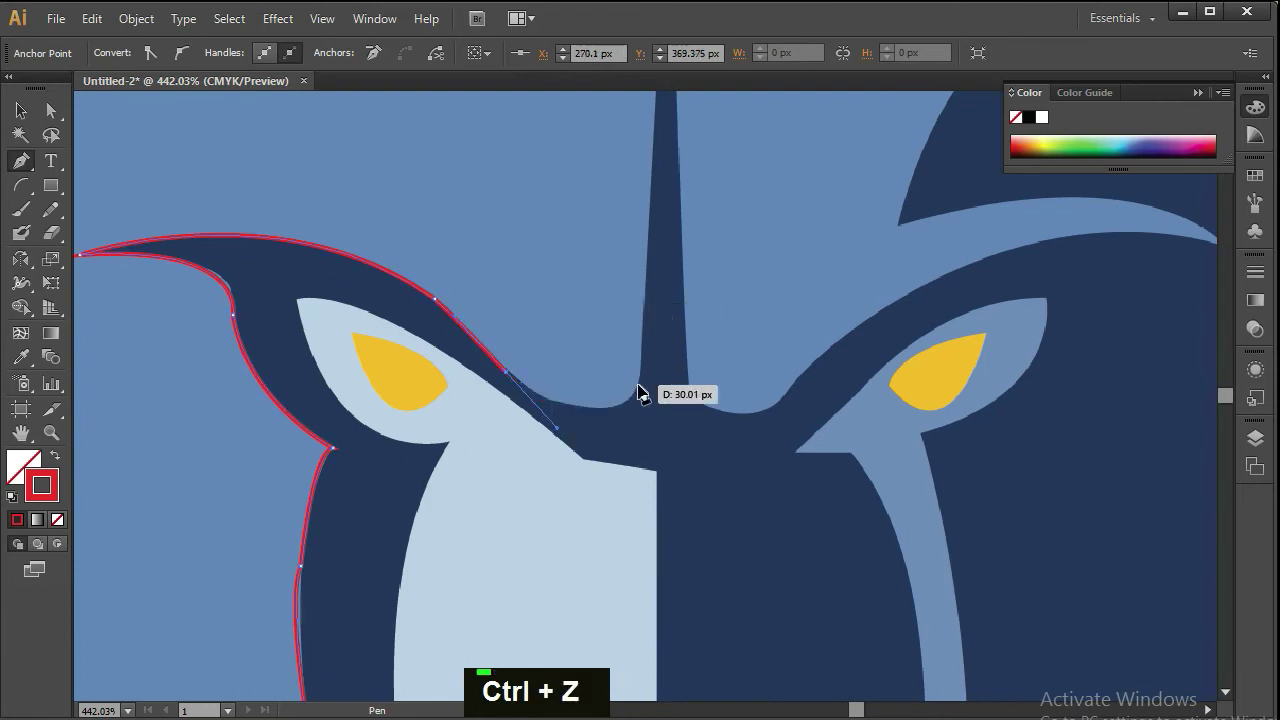
key("ctrl+z")
key("ctrl+z")
left_click(505, 371)
- Curve the path from the left brow through the dip into the base of the central forehead stripe
left_click_drag(420, 306, 690, 456)
left_click_drag(589, 466, 663, 505)
left_click_drag(760, 380, 467, 623)
left_click_drag(715, 470, 737, 113)
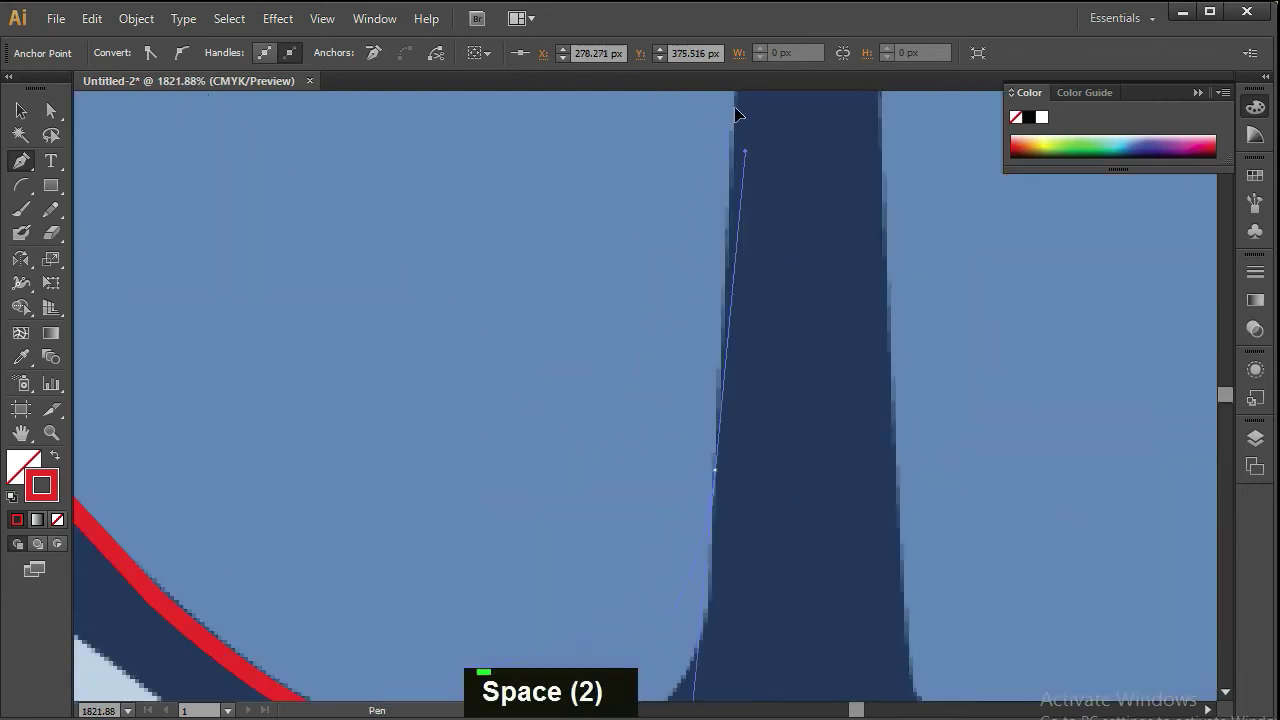
scroll(737, 113, "down", 3)
key("ctrl+z")
left_click(675, 460)
left_click_drag(715, 495, 590, 250)
left_click_drag(840, 480, 533, 396)
left_click_drag(531, 391, 539, 250)
- Trace the left side of the central forehead stripe up to just below its tip
left_click_drag(539, 250, 477, 482)
left_click(483, 352)
scroll(483, 352, "down", 3)
scroll(483, 352, "down", 1)
left_click_drag(483, 352, 474, 462)
left_click(496, 235)
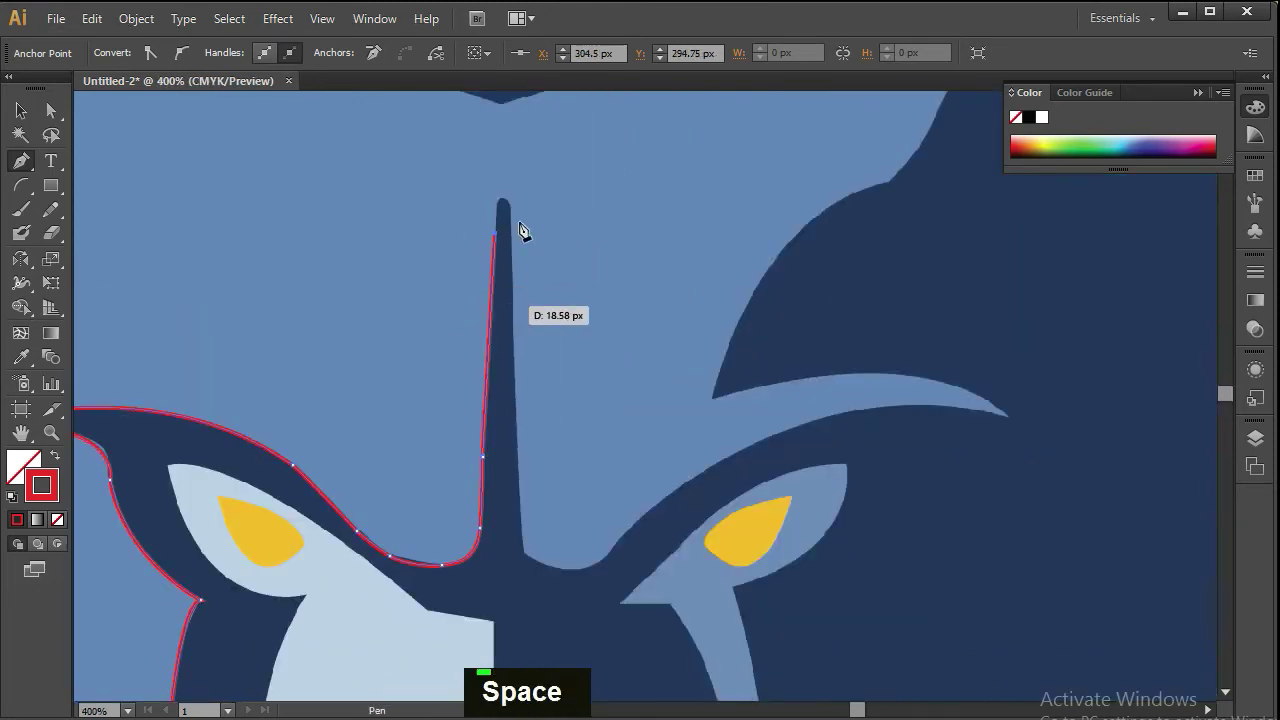
- Round the forehead stripe's tip and trace down its right side toward the nose bridge
left_click_drag(400, 95, 720, 340)
left_click(492, 369)
left_click_drag(525, 369, 500, 406)
scroll(553, 430, "down", 5)
left_click(494, 393)
- Curve the path from the stripe's base through the right-hand dip onto the right brow
left_click_drag(735, 362, 890, 197)
key("ctrl+z")
left_click_drag(608, 452, 754, 474)
left_click(609, 453)
left_click_drag(694, 412, 732, 361)
- Trace along the right brow's arch to the outer tip of the light blue brow highlight
left_click_drag(983, 321, 438, 491)
left_click_drag(463, 337, 315, 425)
left_click_drag(834, 391, 1158, 493)
key("ctrl+z")
key("ctrl+z")
left_click_drag(558, 361, 699, 362)
left_click_drag(833, 392, 866, 414)
left_click_drag(120, 345, 76, 386)
- Trace the upper edge of the right brow highlight back to its inner corner
left_click(225, 345)
key("ctrl+z")
key("ctrl+z")
left_click(937, 395)
key("ctrl+z")
key("ctrl+z")
left_click_drag(760, 284, 546, 266)
left_click_drag(322, 346, 291, 354)
- Trace the forehead shadow's edge from the brow highlight's inner corner up toward the right ear
scroll(660, 130, "down", 1)
left_click_drag(667, 122, 543, 423)
mouse_move(443, 300)
left_mouse_down()
mouse_move(544, 234)
mouse_move(405, 367)
mouse_move(502, 364)
left_mouse_up()
left_click(277, 450)
mouse_move(496, 255)
left_mouse_down()
mouse_move(411, 423)
mouse_move(510, 336)
left_mouse_up()
left_click(349, 538)
key("ctrl+z")
left_click_drag(450, 373, 352, 465)
- Trace around the right ear's light blue crescent to the corner where it meets the forehead's upper edge
left_click_drag(757, 277, 988, 284)
left_click_drag(617, 276, 509, 344)
left_click_drag(388, 393, 418, 378)
left_click_drag(461, 447, 658, 350)
left_click(700, 272)
key("ctrl+z")
left_click(700, 272)
- Trace the forehead's upper light blue edge from the right ear to its central dip
left_click_drag(734, 269, 1147, 340)
left_click_drag(685, 311, 421, 368)
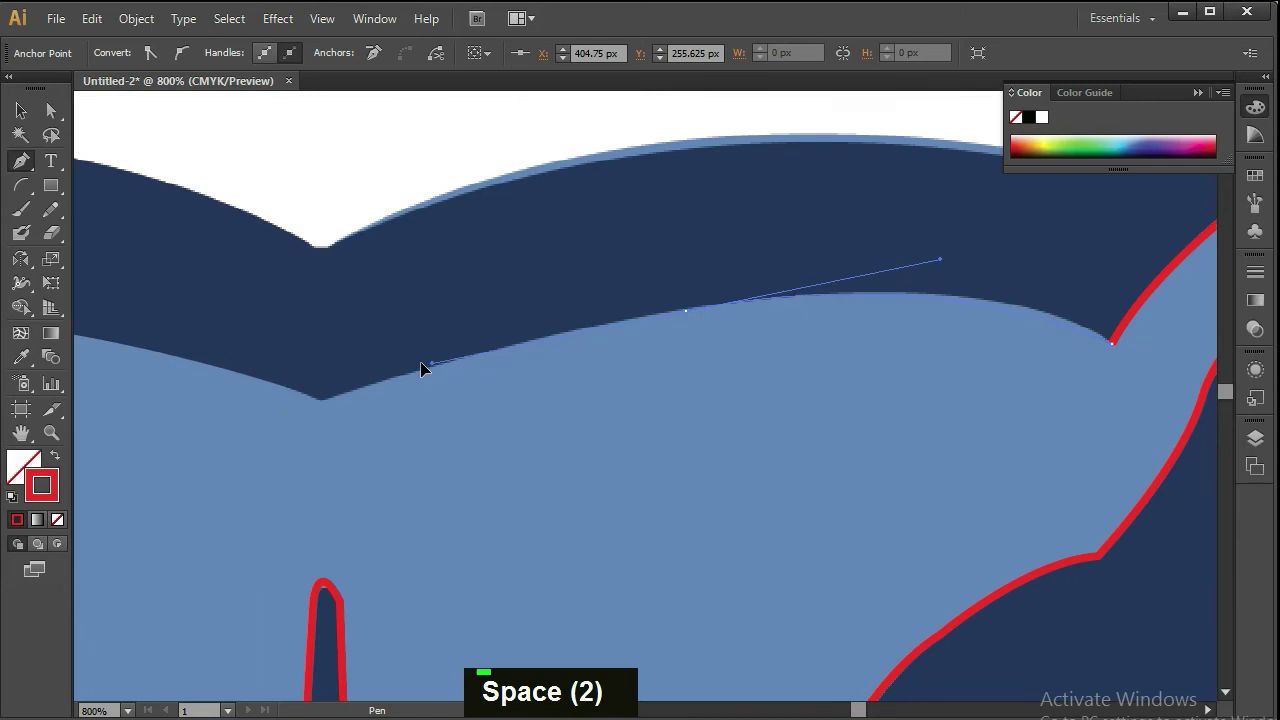
mouse_move(556, 348)
left_mouse_down()
mouse_move(757, 334)
mouse_move(917, 277)
left_mouse_up()
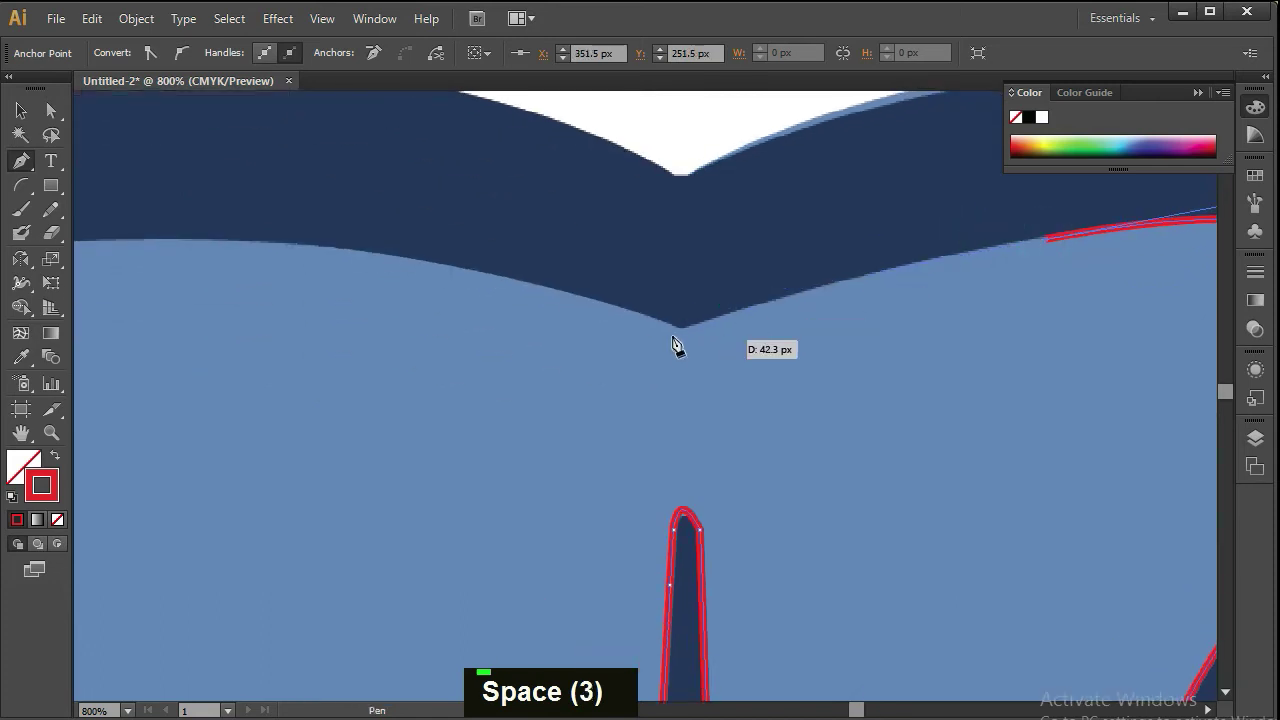
mouse_move(679, 330)
left_mouse_down()
mouse_move(560, 391)
mouse_move(569, 397)
left_mouse_up()
left_click_drag(679, 331, 677, 338)
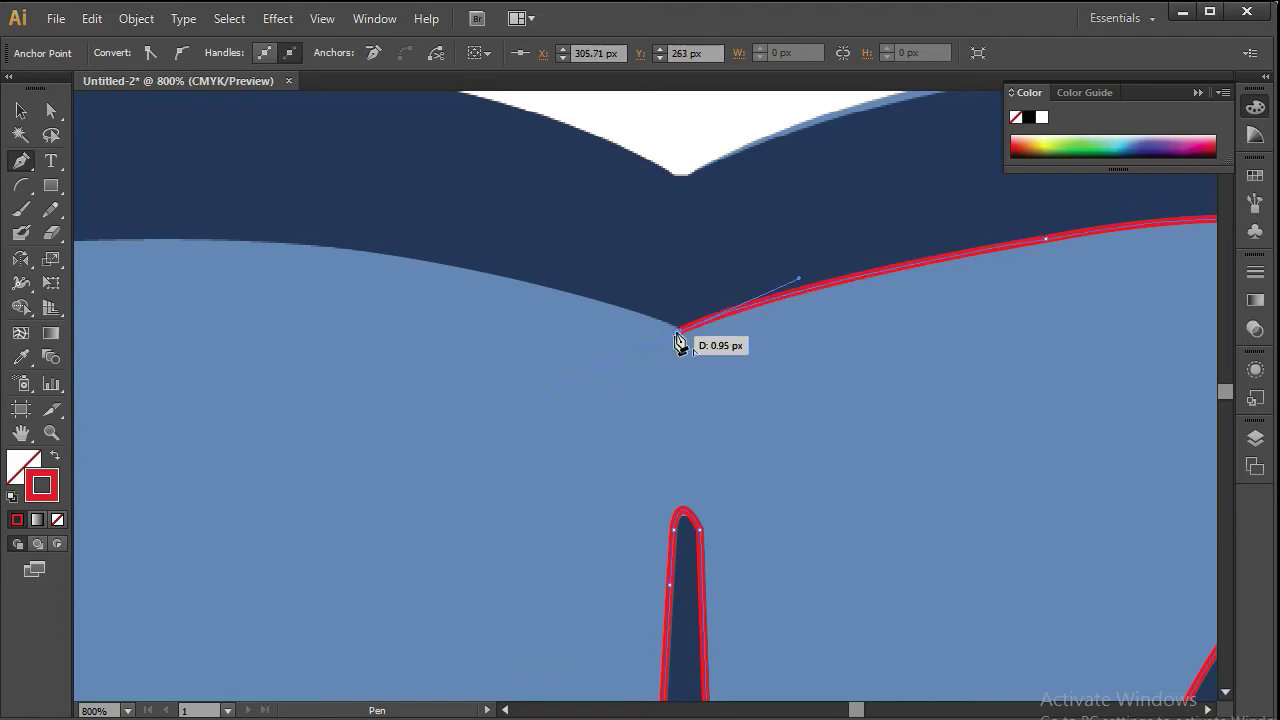
- Loop the path with straight segments outside the right half of the head and back below the chin
scroll(697, 263, "down", 6)
left_click_drag(714, 259, 600, 355)
left_click(616, 242)
left_click(869, 166)
left_click(898, 402)
left_click_drag(886, 543, 890, 299)
left_click(892, 448)
left_click(722, 509)
left_click(651, 529)
double_click(627, 529)
left_click(620, 502)
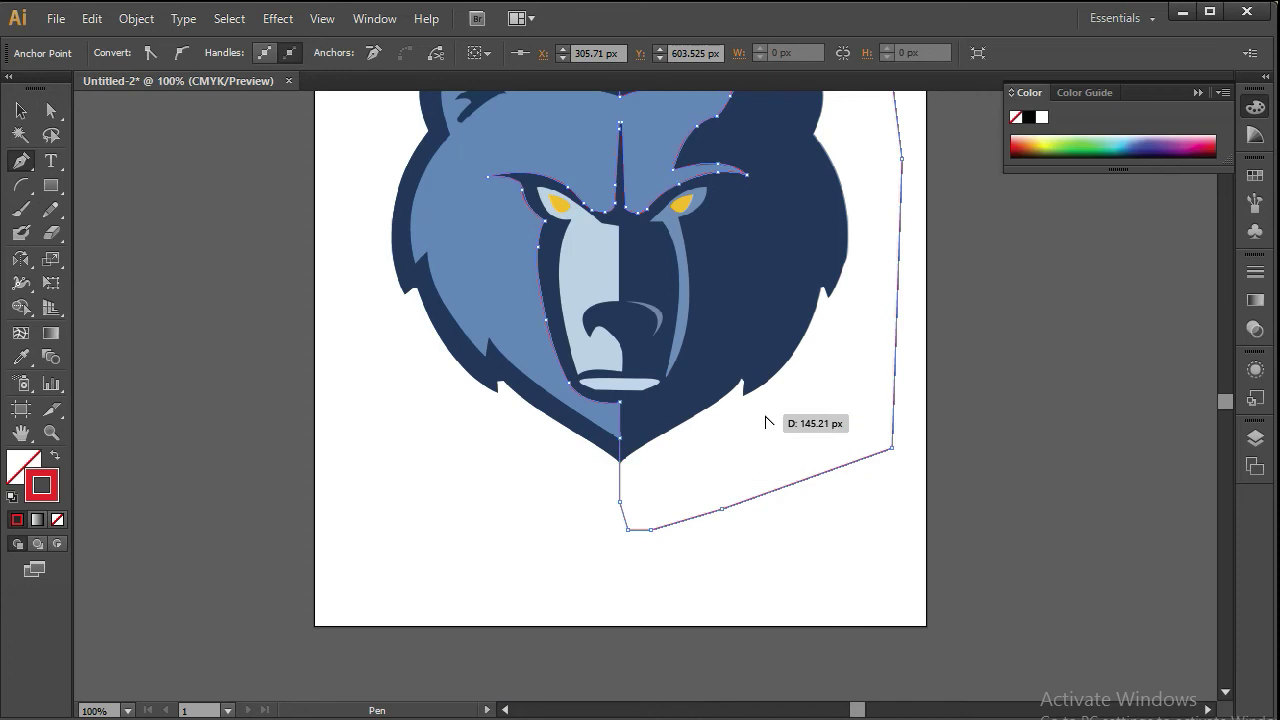
- Fill the right-half path with the dark navy sampled from the right side of the artwork's head
scroll(765, 410, "down", 1, "alt")
key("v")
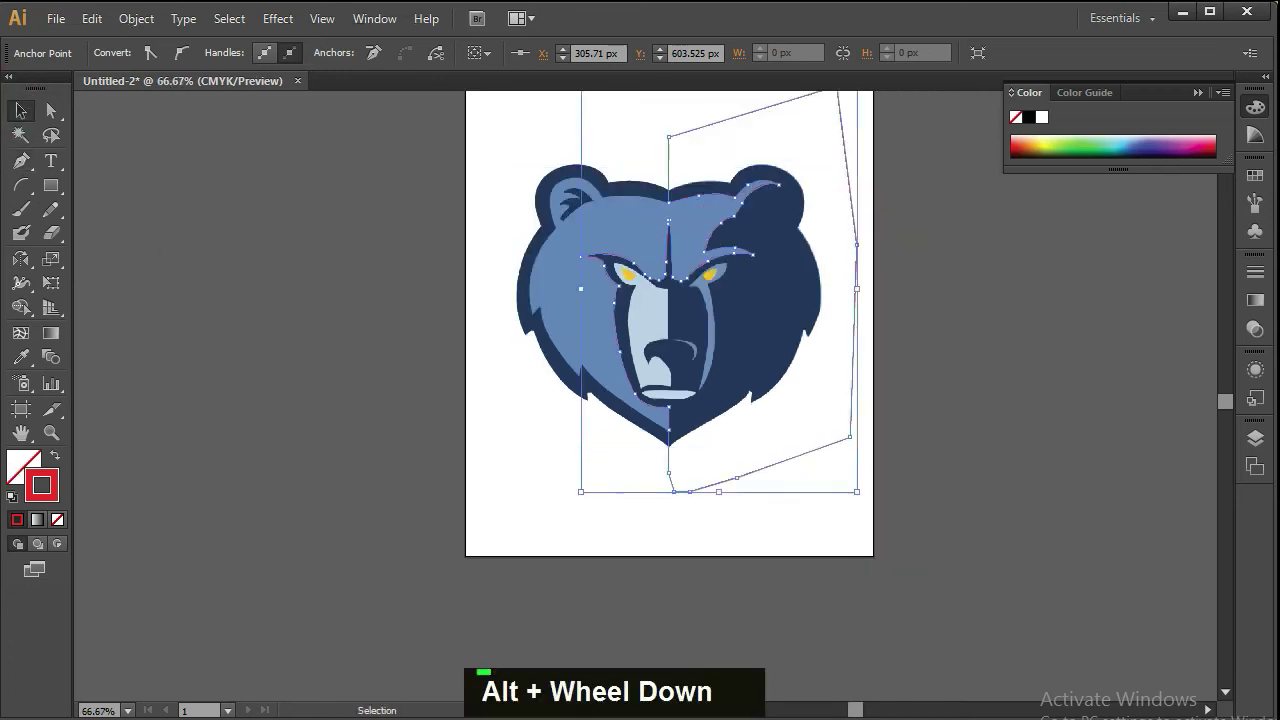
left_click(21, 357)
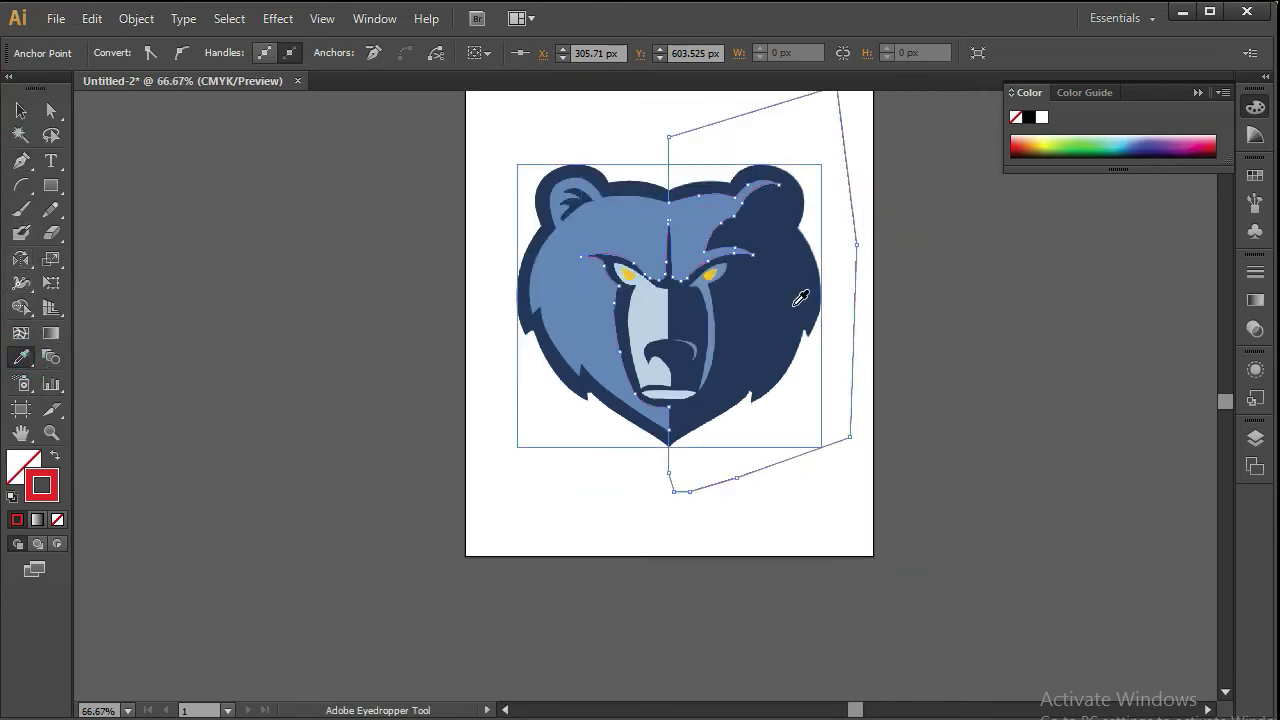
left_click(793, 305)
left_click(20, 110)
left_click_drag(808, 438, 909, 434)
key("ctrl+z")
key("ctrl+z")
- Show Layer 2 with the head silhouette and keep Layer 3 hidden
left_click(1256, 440)
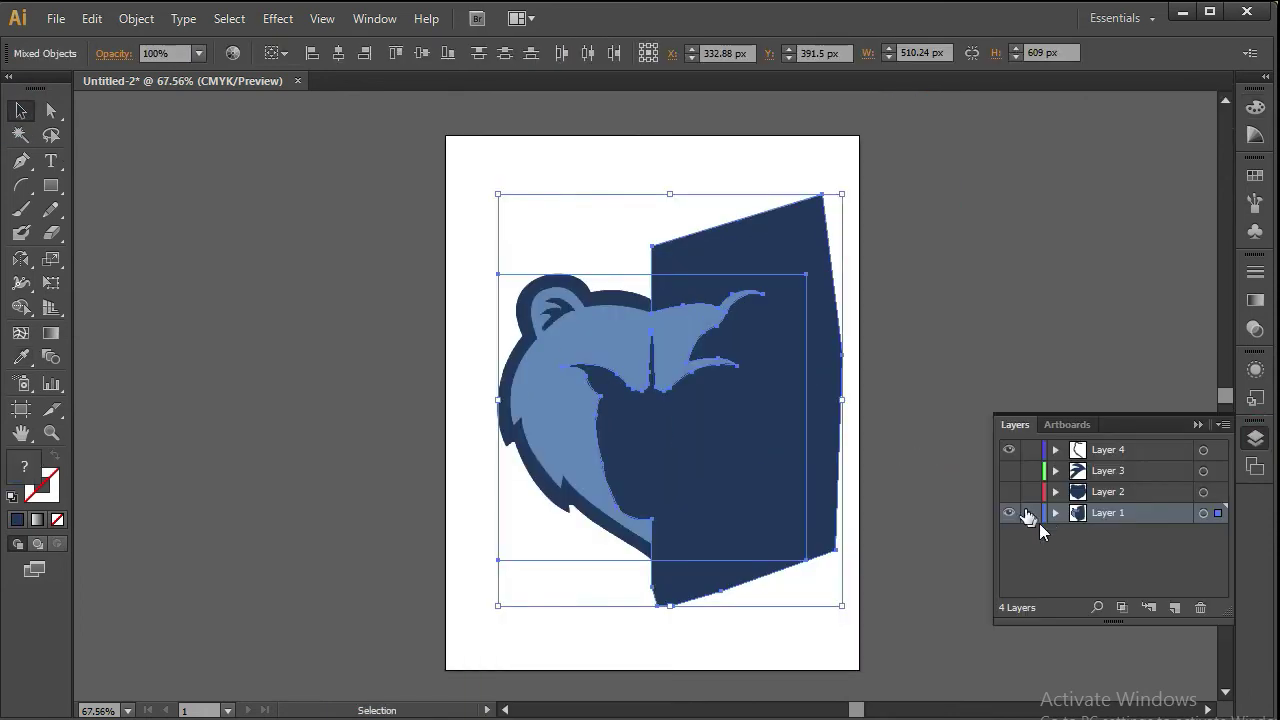
left_click(1010, 472)
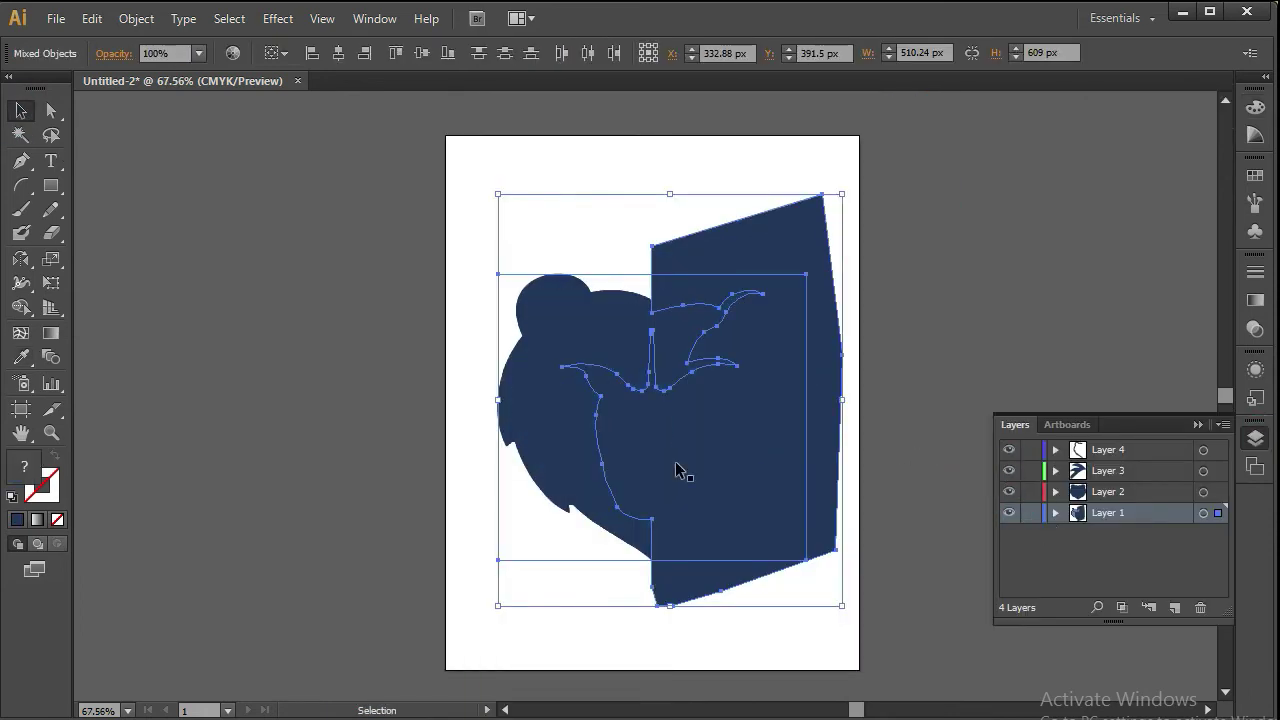
left_click(331, 320)
left_click(771, 380)
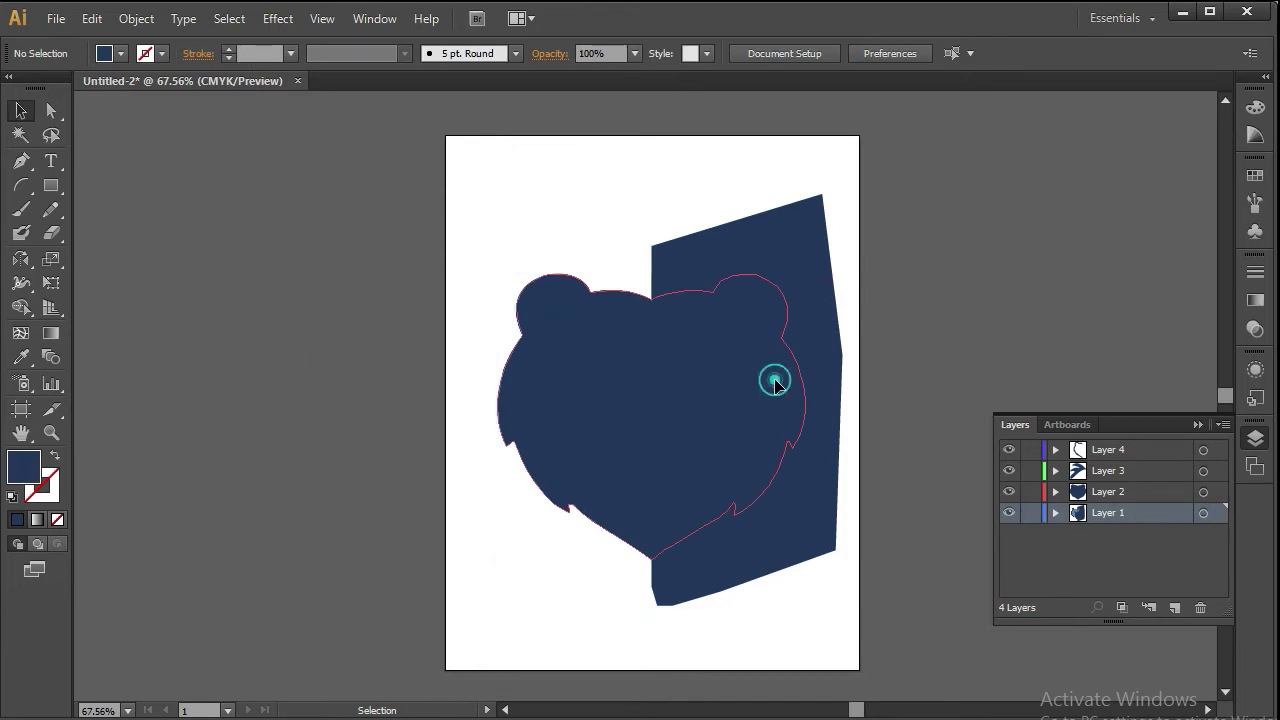
left_click(795, 233, "shift")
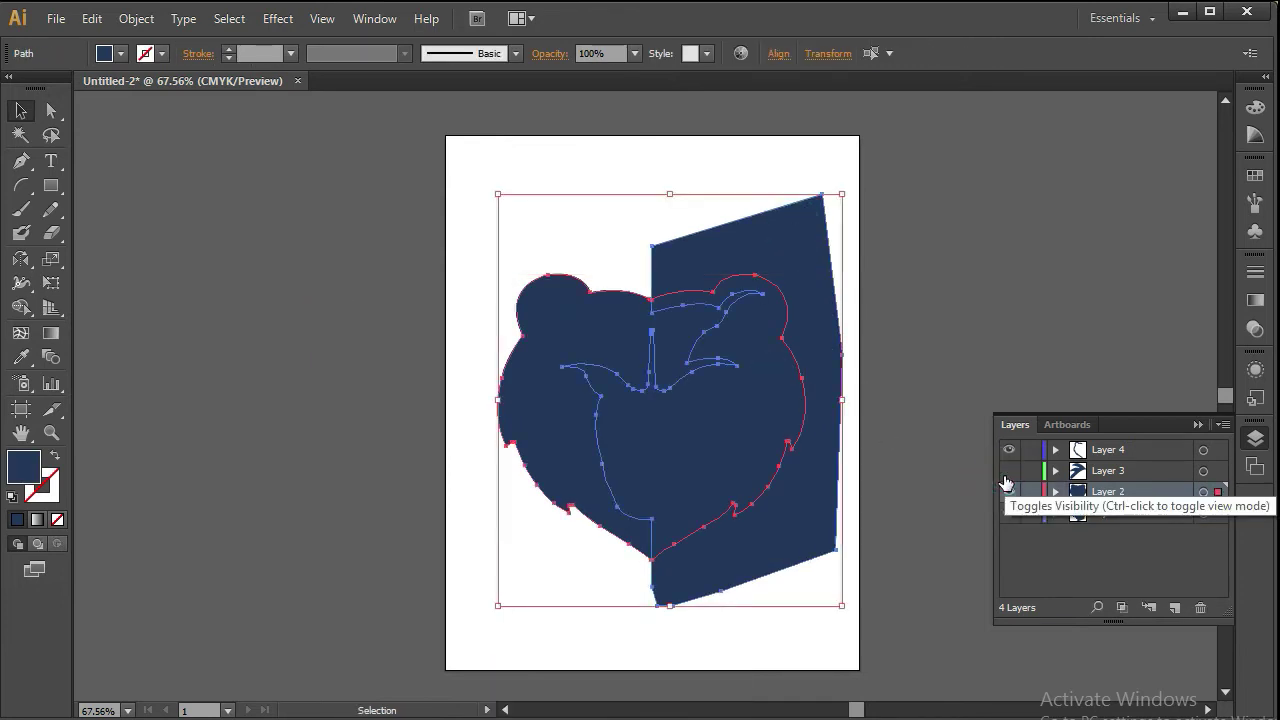
double_click(900, 370)
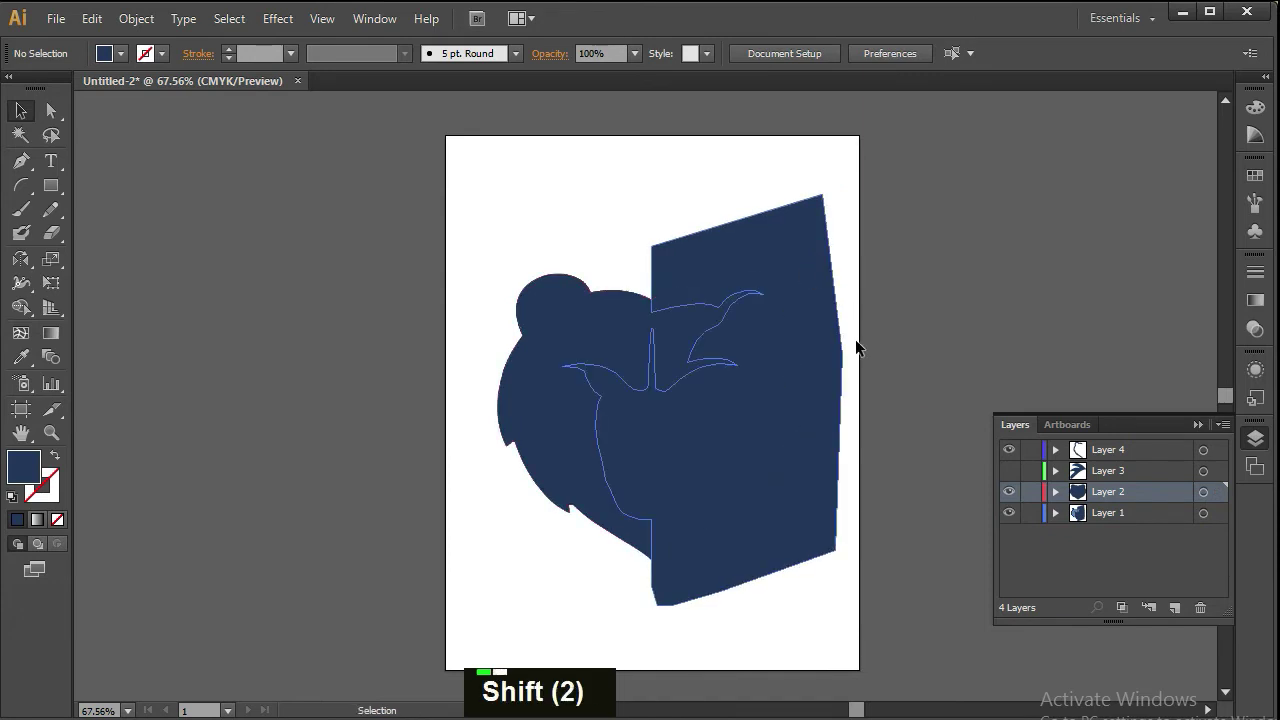
- Split the right-half navy shape along the head silhouette with the Shape Builder, and hide Layer 2
left_click(759, 445)
left_click(830, 511, "shift")
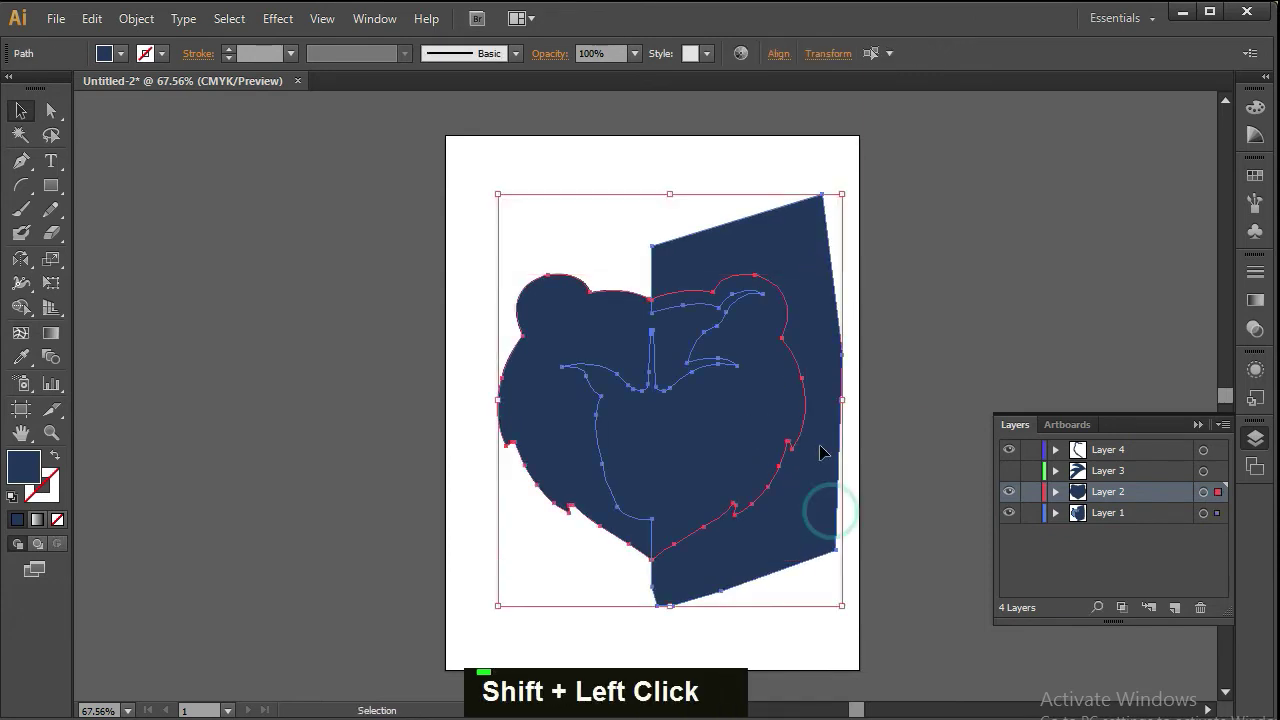
key("shift+m")
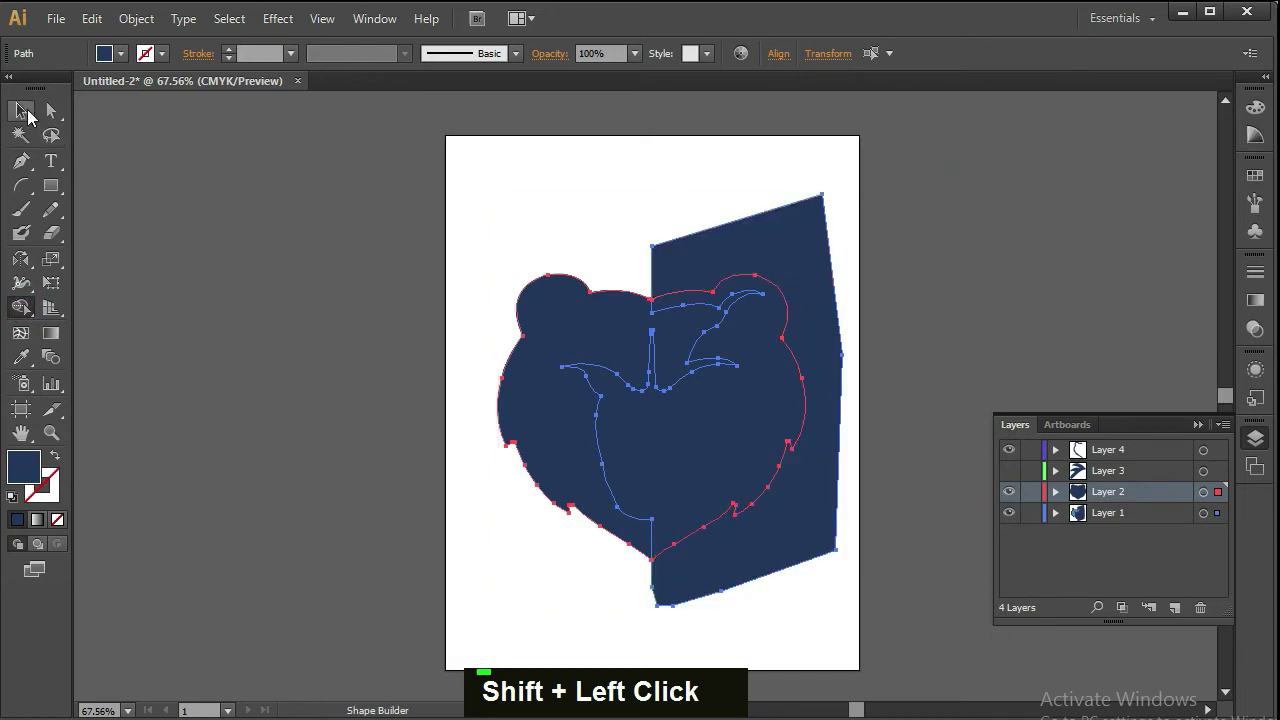
left_click(141, 194)
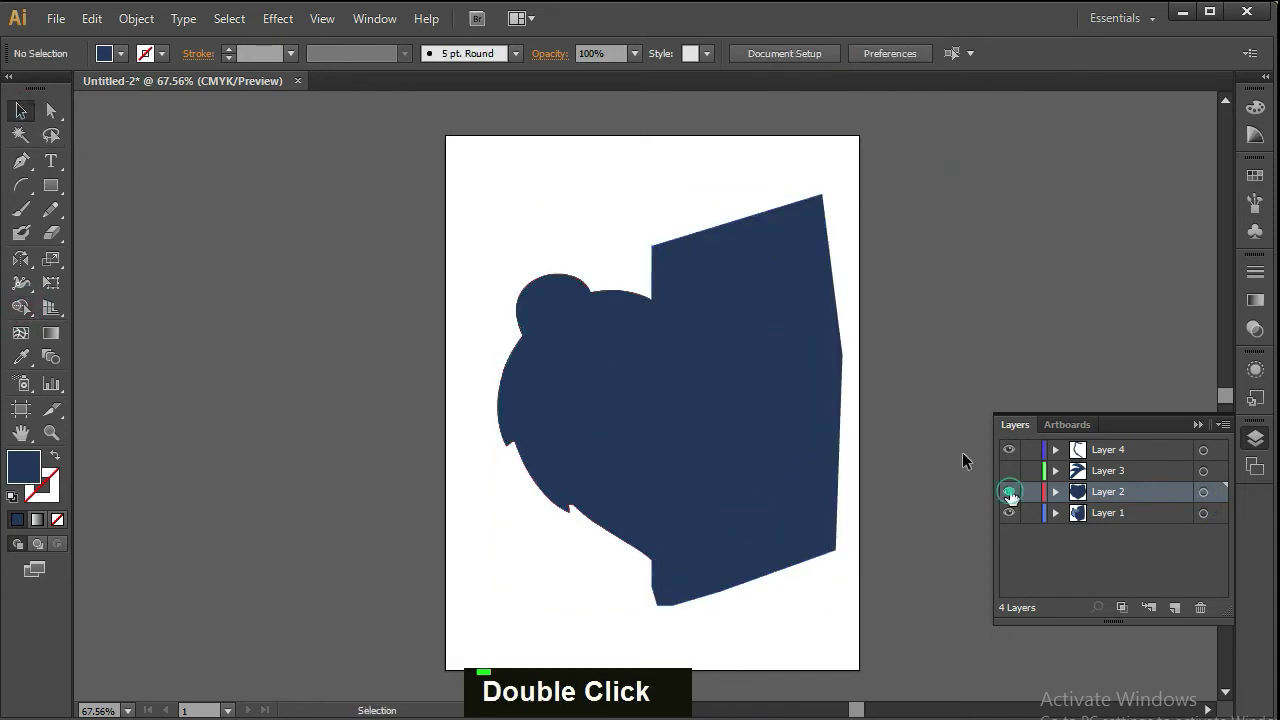
- Delete the navy piece outside the right half of the head silhouette
left_click(780, 230)
key("Delete")
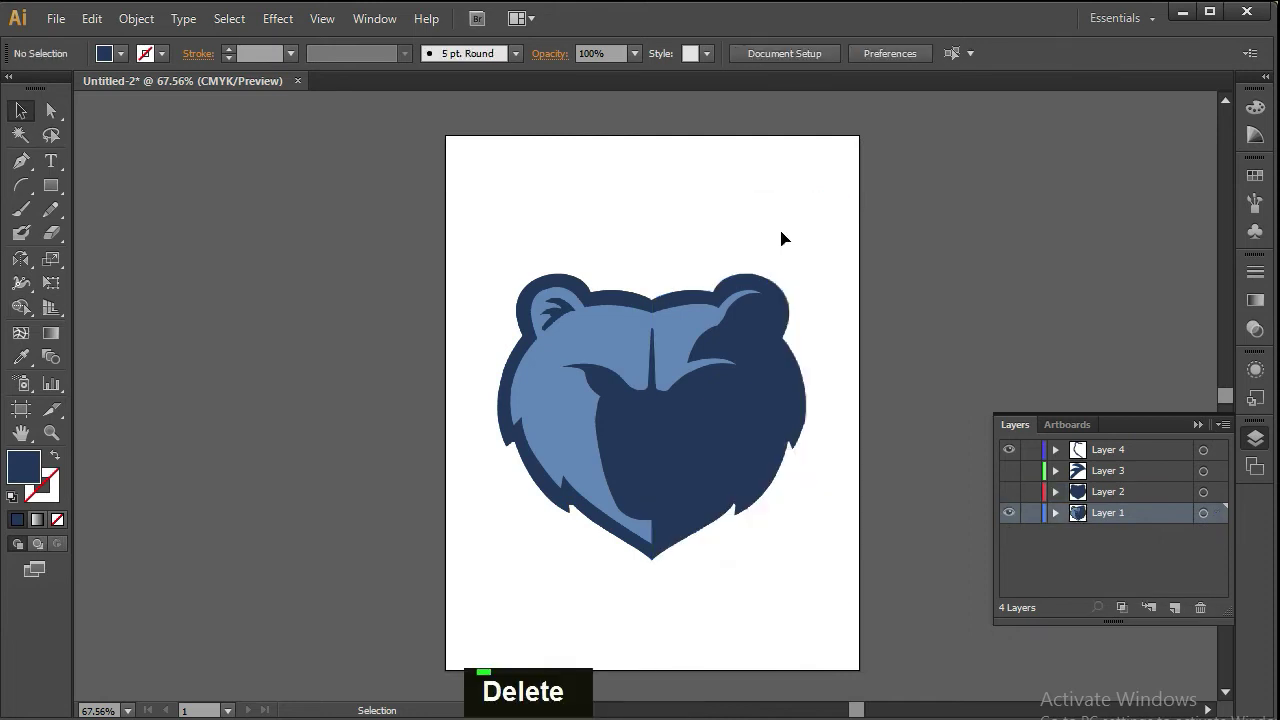
left_click_drag(741, 432, 834, 491)
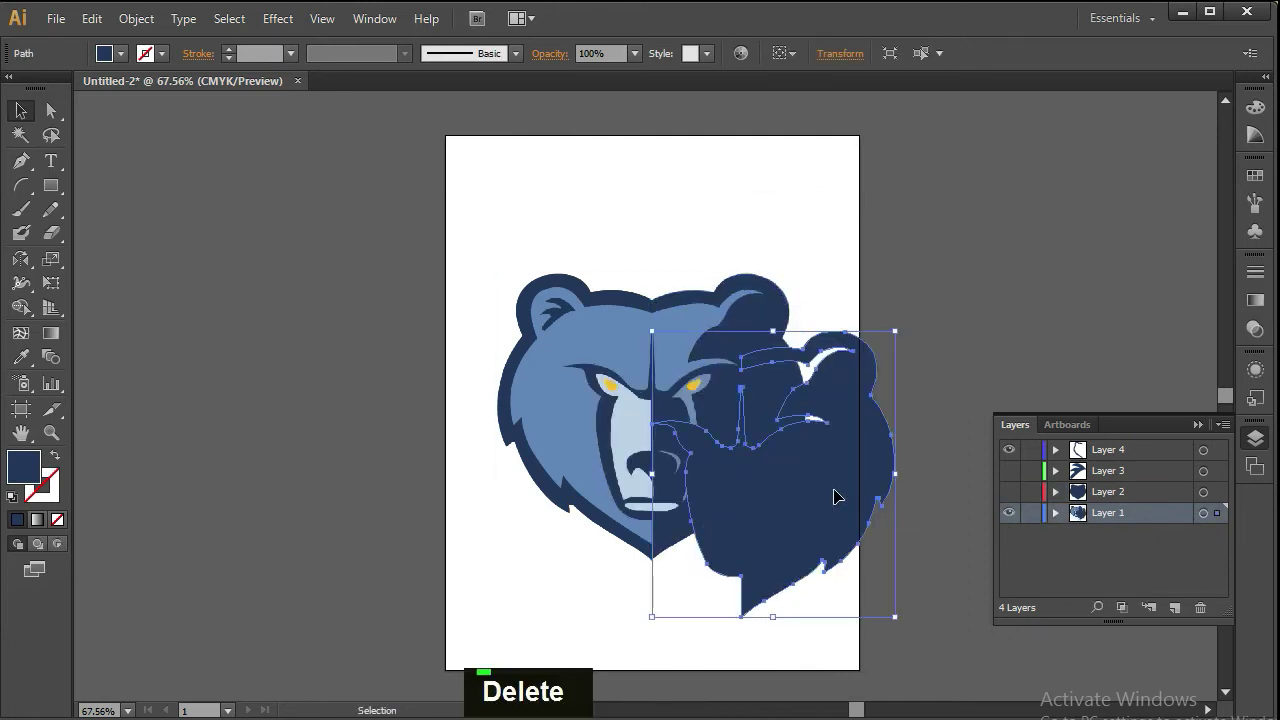
key("ctrl+z")
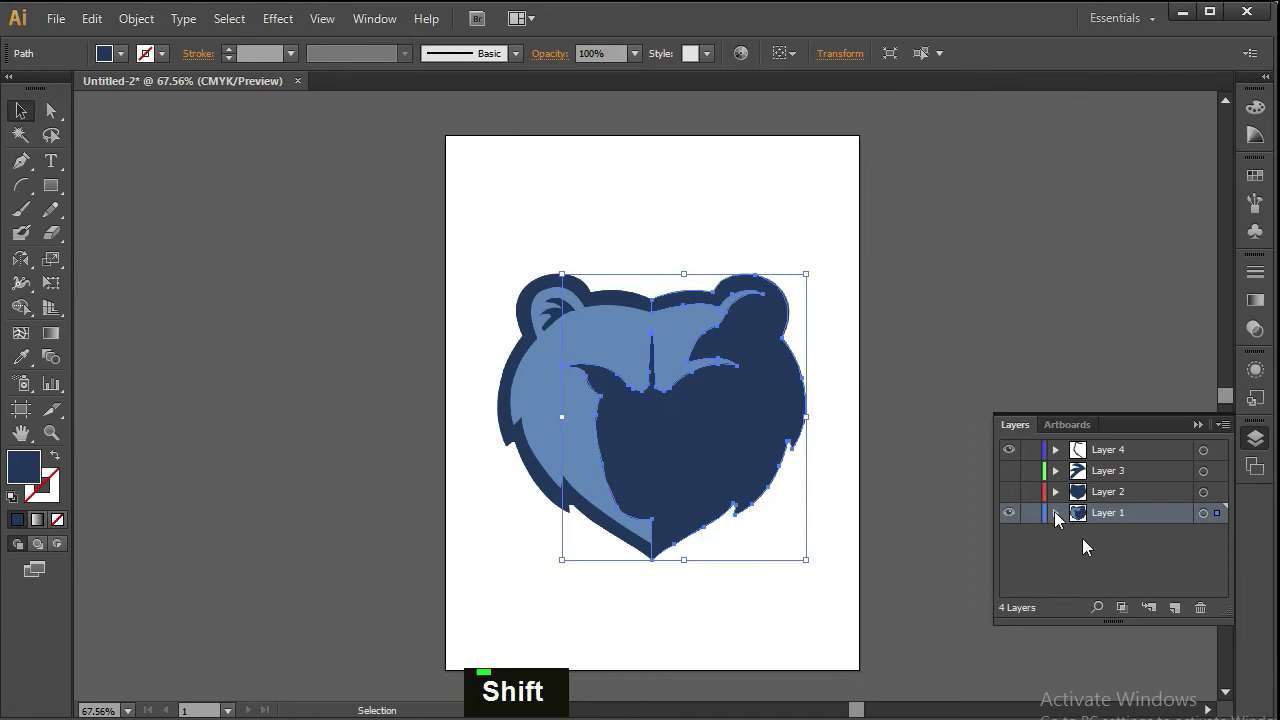
- Hide Layer 4 and undo the trial move of the right-half navy shape
double_click(1009, 454)
double_click(1010, 514)
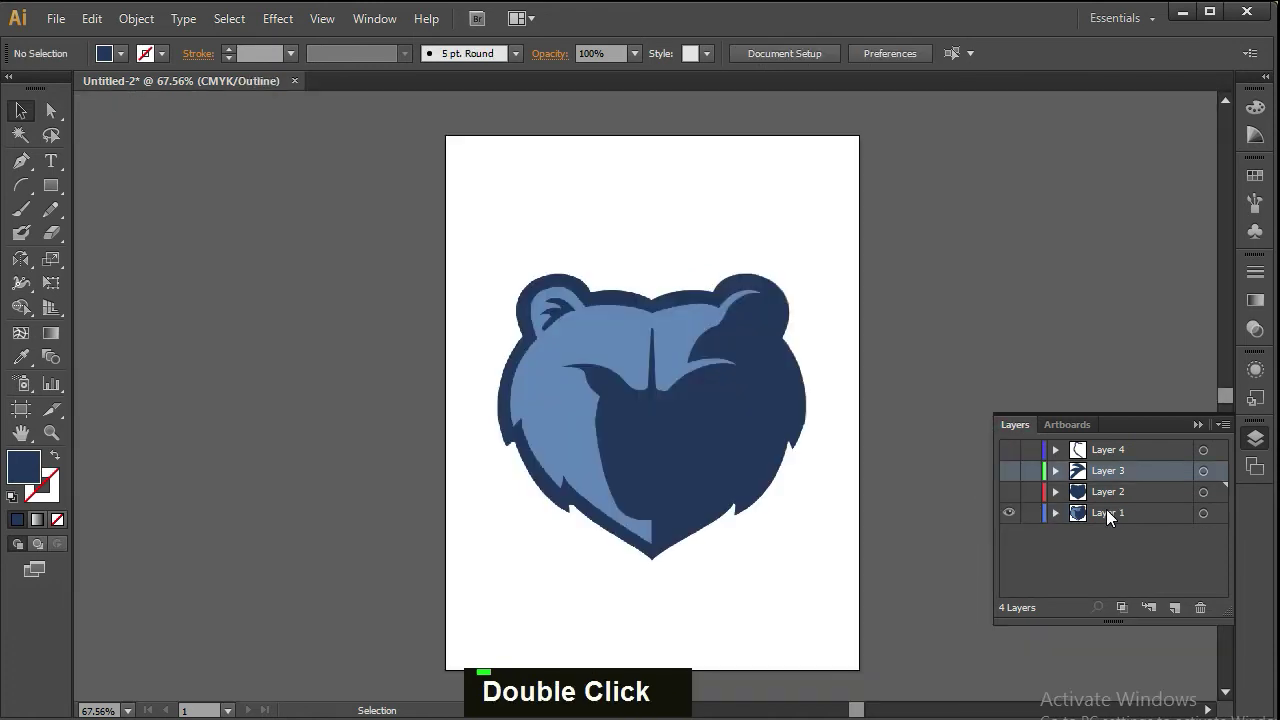
left_click_drag(760, 440, 783, 527)
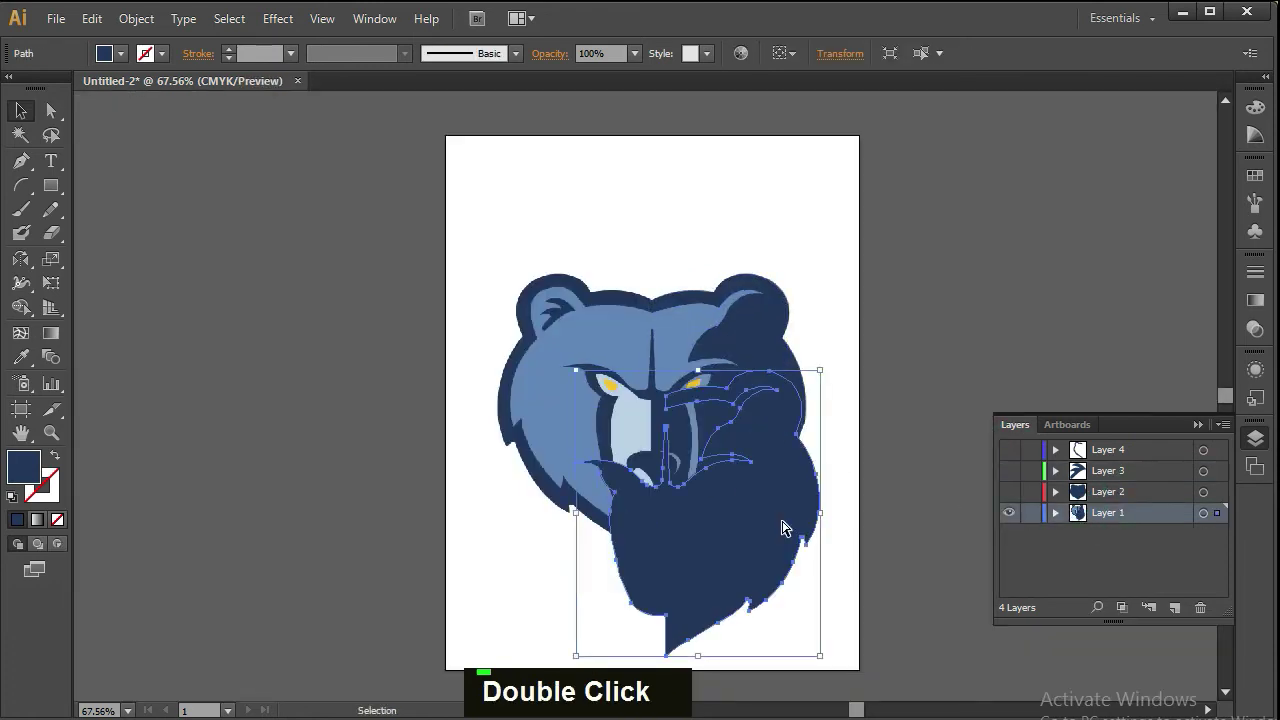
key("ctrl+z")
- Move the right-half navy shape to a new layer above Layer 1, align it with the artwork, and hide that layer
left_click(948, 600, "ctrl")
left_click(1174, 607)
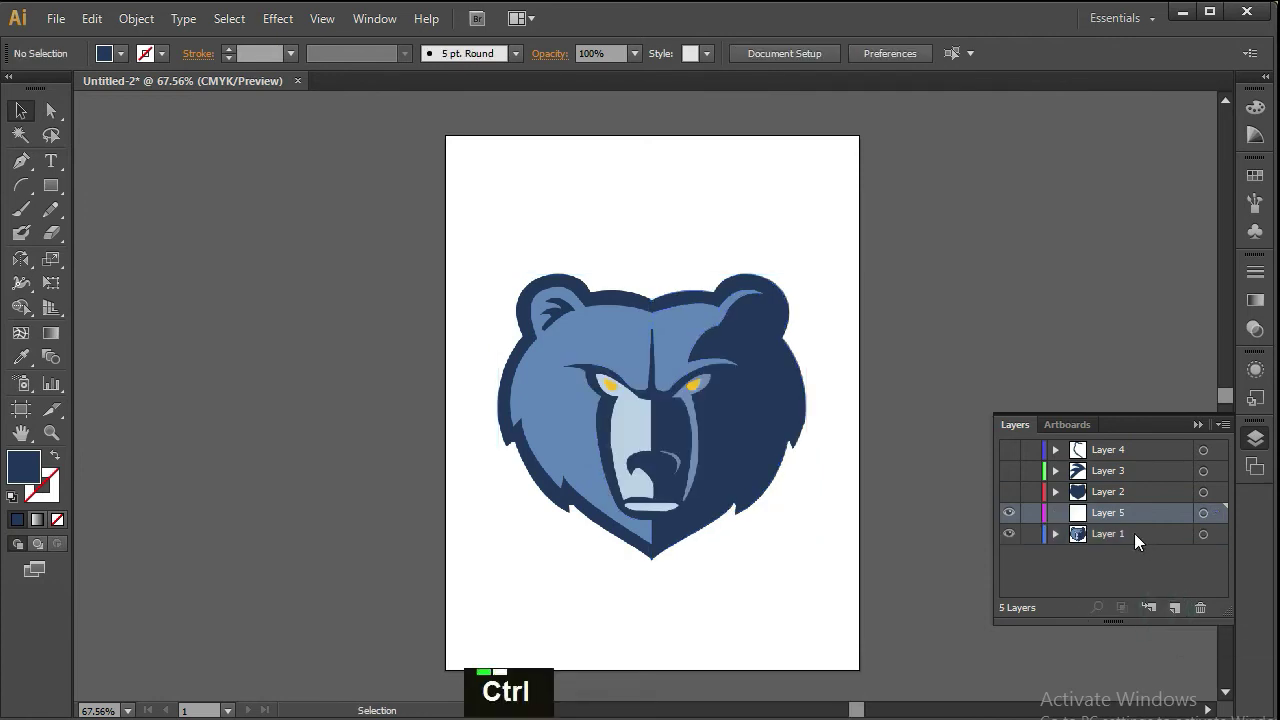
key("ctrl+v")
left_click_drag(725, 457, 755, 459)
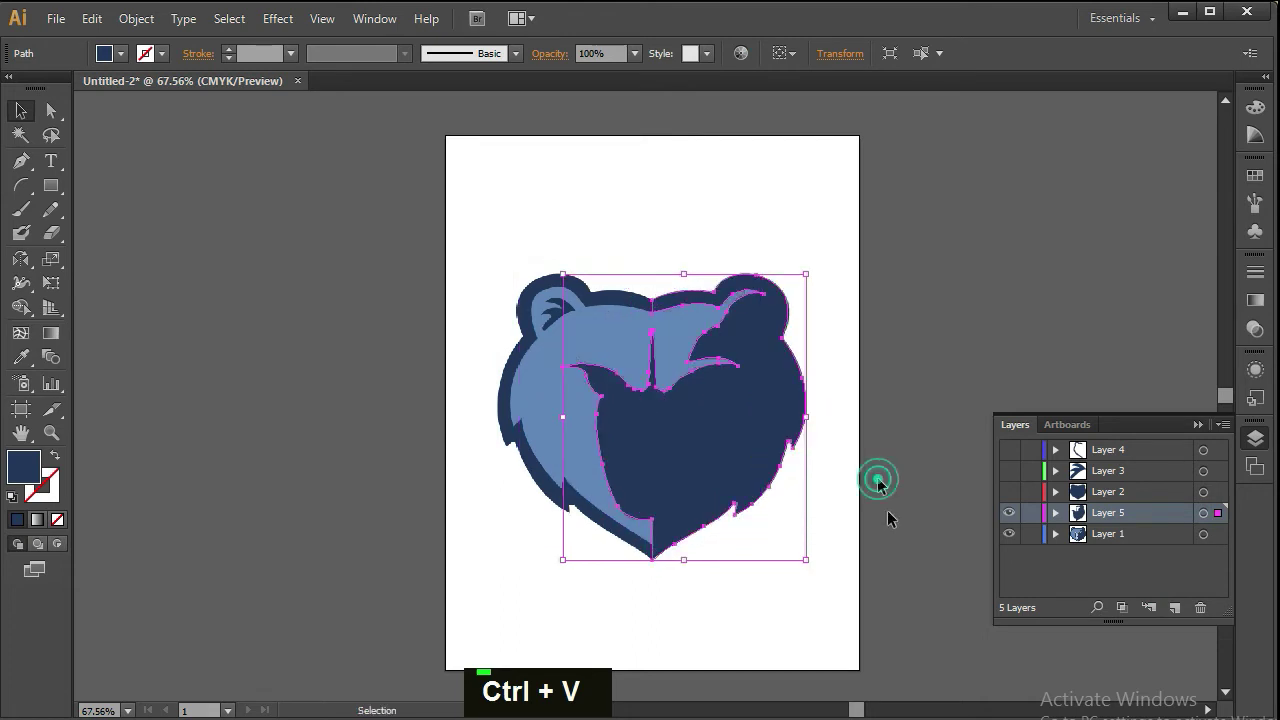
left_click(878, 483)
left_click(1009, 513)
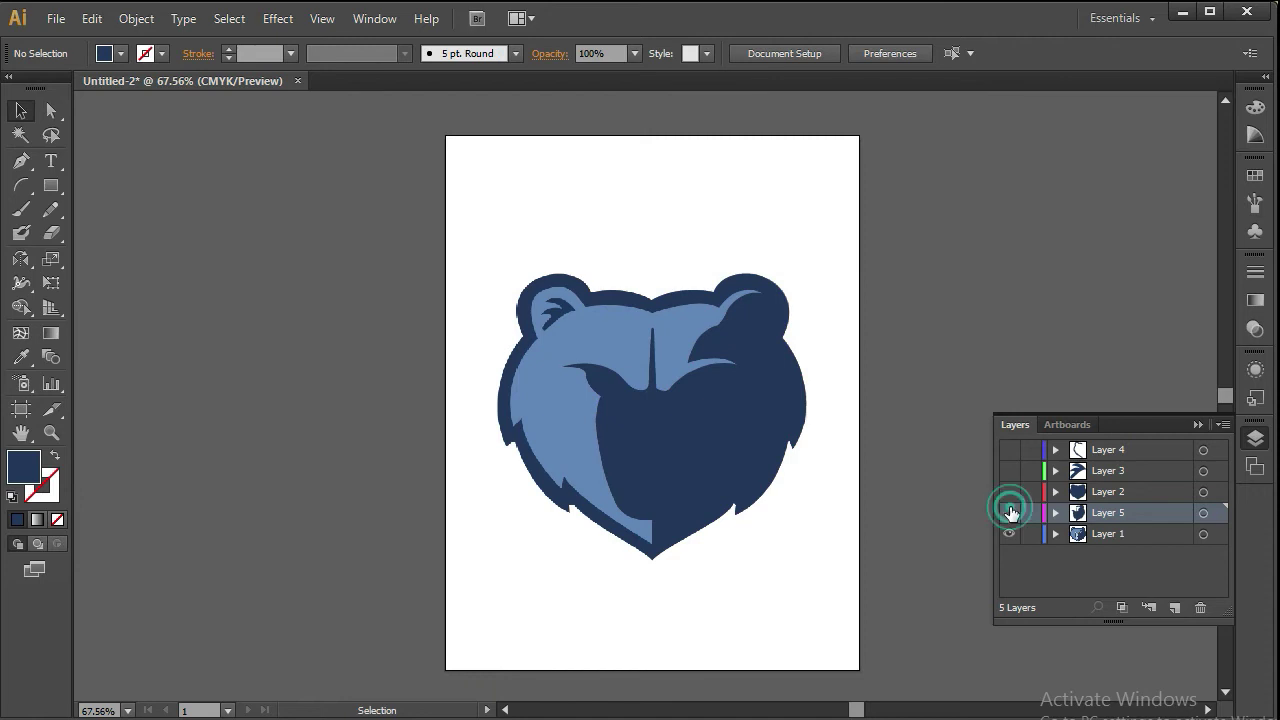
- Create Layer 6 above Layer 1 and trace the upper edge of the pale mouth highlight with the Pen tool
key("ctrl+space")
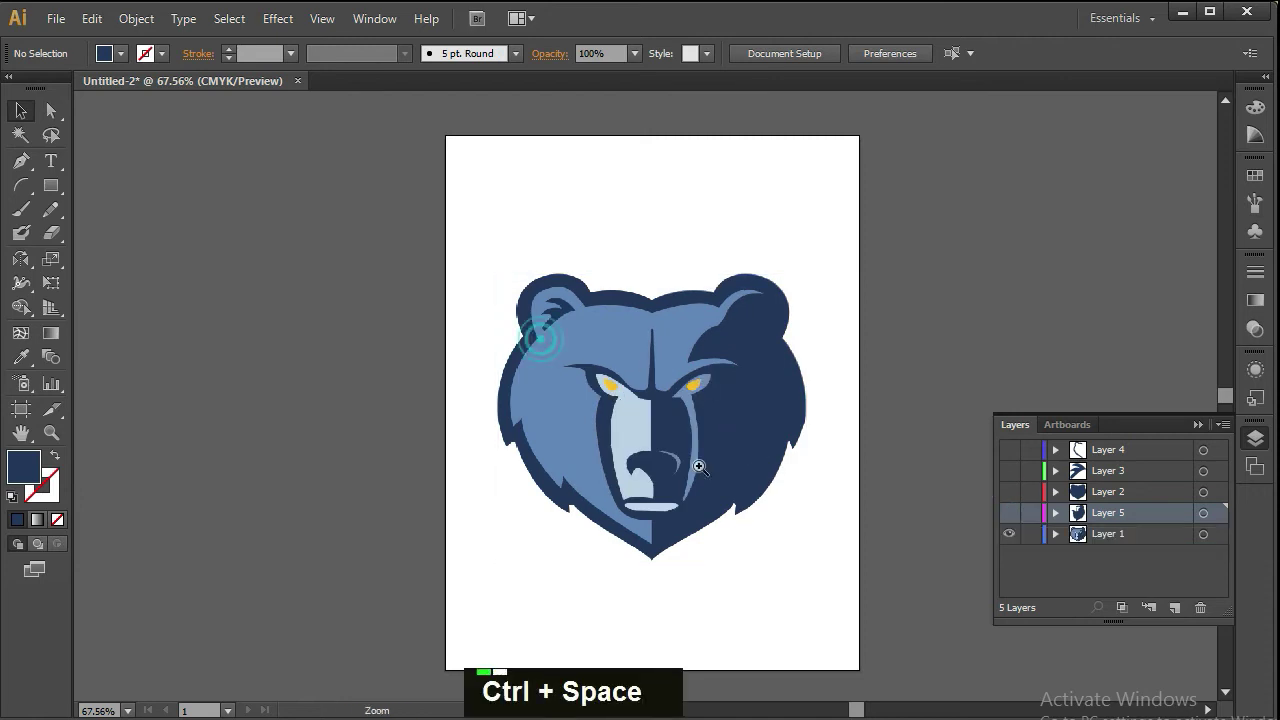
left_click_drag(733, 516, 768, 570)
key("ctrl+space")
left_click_drag(549, 480, 769, 598)
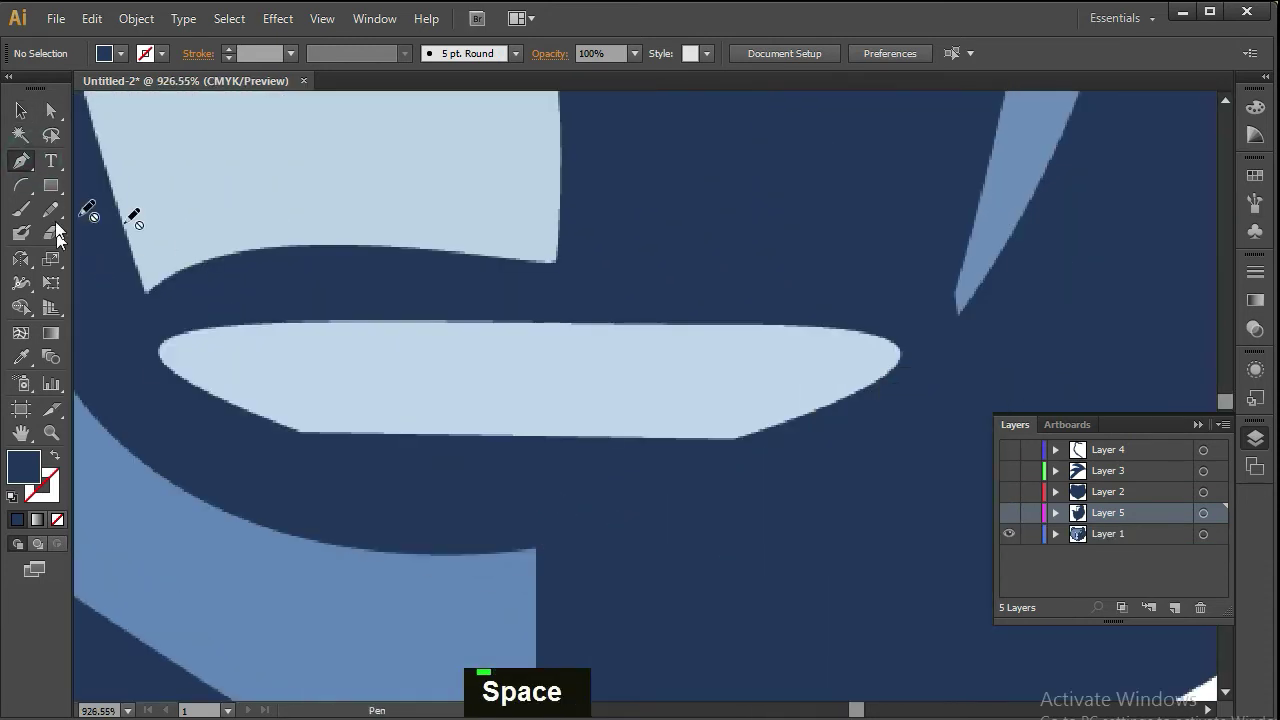
key("ctrl+l")
left_click(166, 339)
left_click(878, 338)
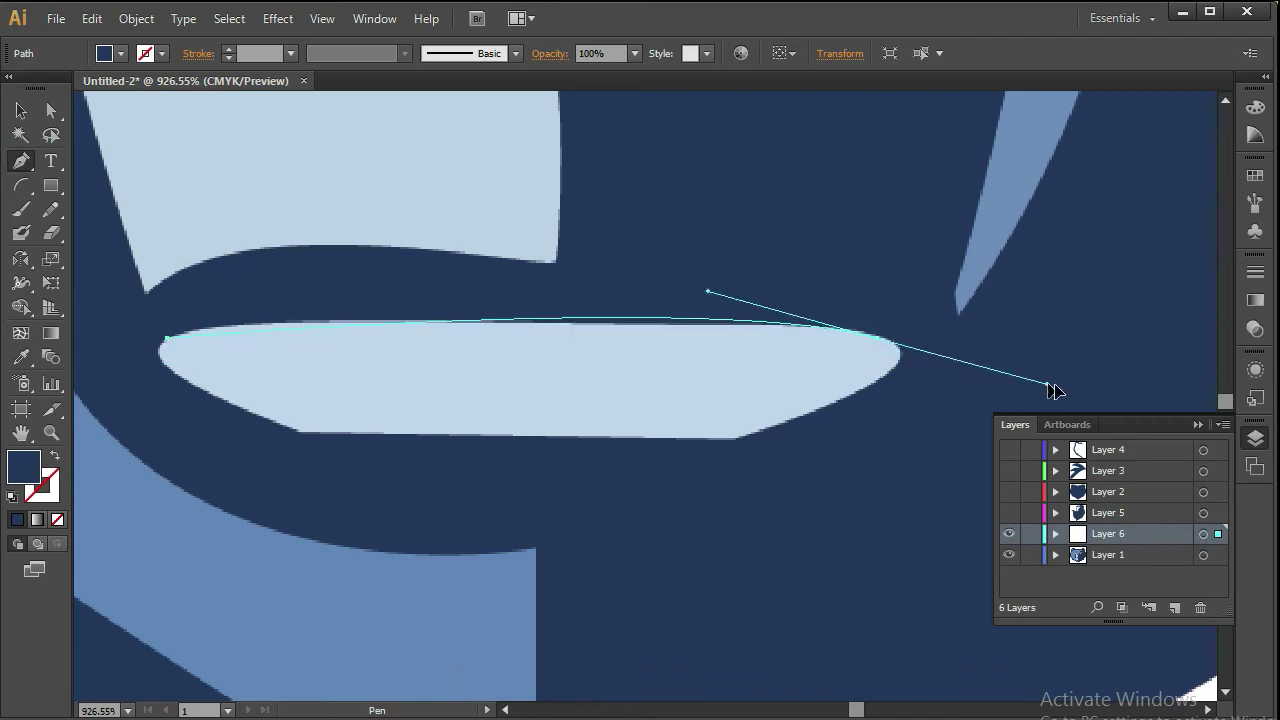
left_click_drag(1048, 390, 1062, 374)
- Close the path around the lower edge of the mouth highlight and fill it with the pale blue sampled from the artwork
left_click_drag(757, 454, 485, 466)
key("ctrl+z")
key("ctrl+z")
left_click_drag(737, 443, 296, 440)
left_click(294, 432)
left_click_drag(168, 338, 321, 285)
left_click(56, 518)
key("a")
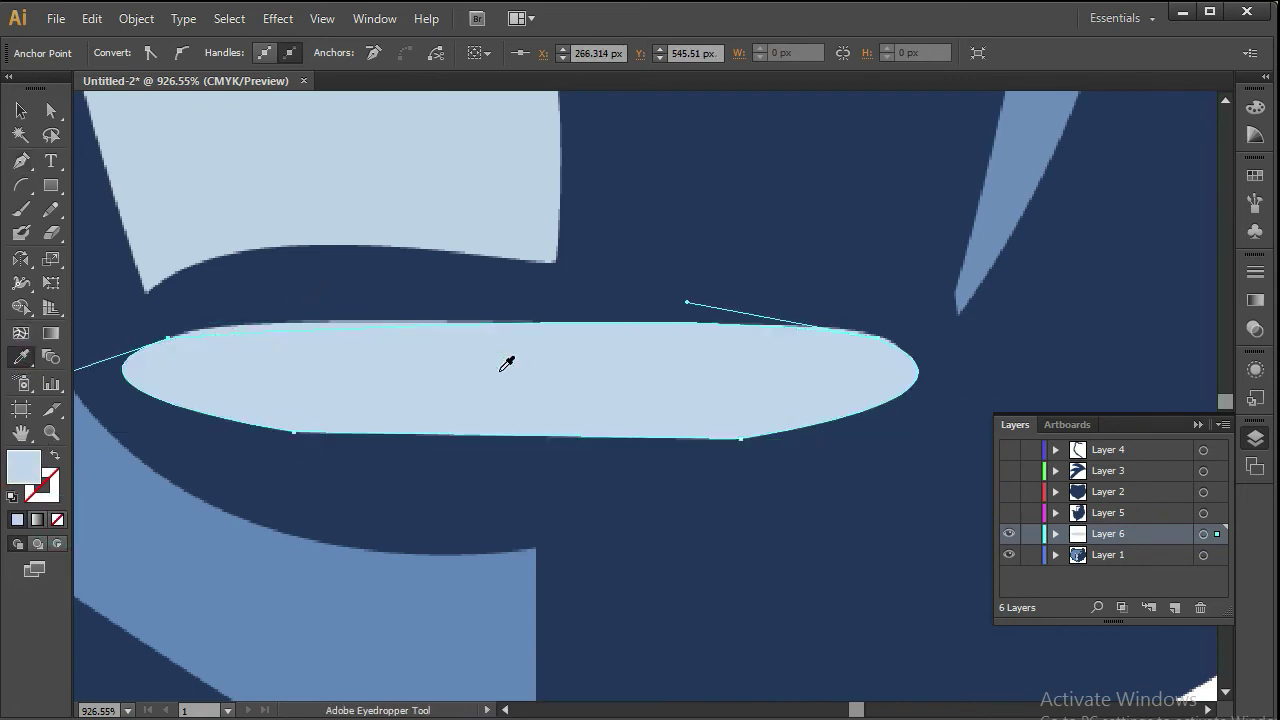
- Create Layer 7 and start tracing the pale muzzle shape with the Pen tool along its straight center edge, with no fill
left_click_drag(754, 247, 1036, 647)
scroll(620, 427, "down", 5)
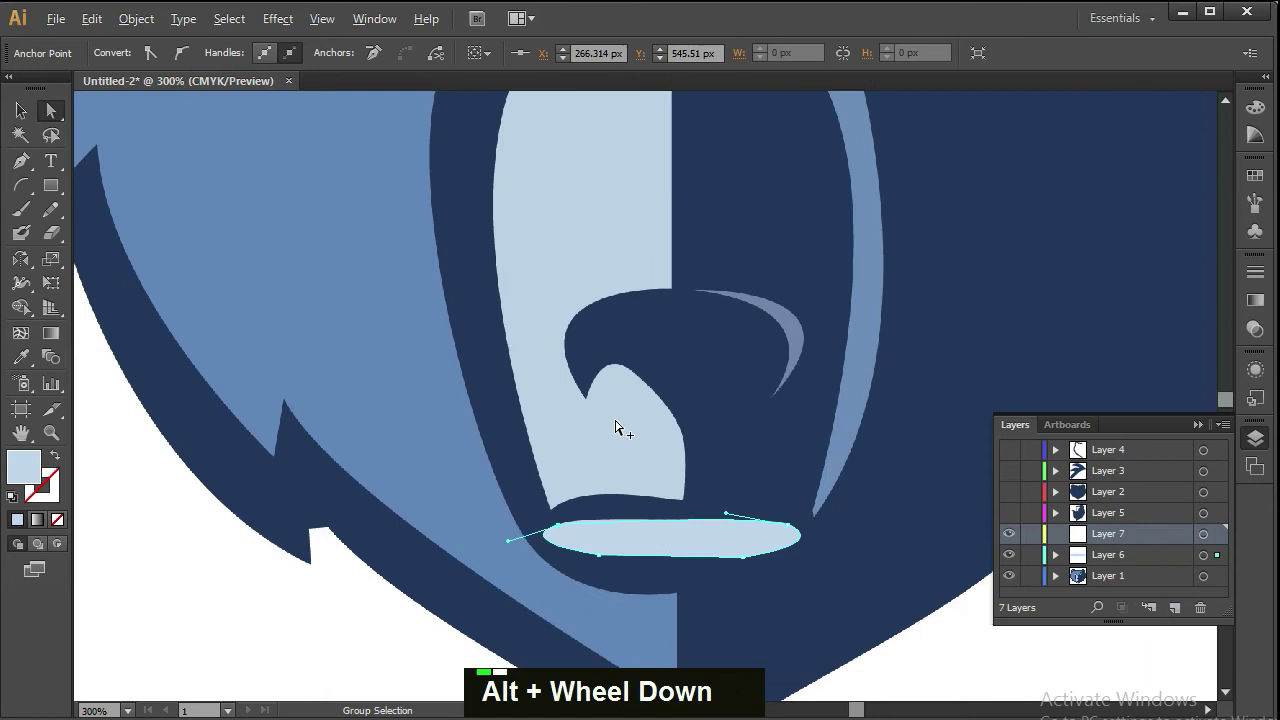
left_click_drag(503, 160, 737, 567)
key("p")
left_click(709, 229)
left_click(709, 449)
left_click_drag(450, 410, 940, 672)
left_click_drag(487, 425, 663, 698)
left_click(56, 520)
- Continue the muzzle path around the nose and nostril, undoing misplaced anchor points
left_click_drag(366, 228, 940, 628)
left_click(388, 395)
left_click_drag(623, 374, 805, 604)
left_click_drag(790, 590, 645, 413)
key("ctrl+z")
left_click(478, 197)
left_click_drag(576, 371, 630, 510)
left_click_drag(630, 512, 726, 376)
key("ctrl+z")
left_click(671, 235)
left_click_drag(671, 427, 672, 452)
left_click(671, 427)
left_click_drag(673, 430, 788, 447)
- Extend the muzzle path up its curved outer edge to the inner notch below the left eye
left_click_drag(330, 475, 211, 588)
left_click_drag(354, 508, 570, 645)
scroll(637, 535, "down", 1)
scroll(640, 533, "down", 1)
left_click_drag(706, 429, 597, 229)
key("ctrl+z")
left_click_drag(584, 346, 600, 296)
left_click_drag(600, 332, 562, 527)
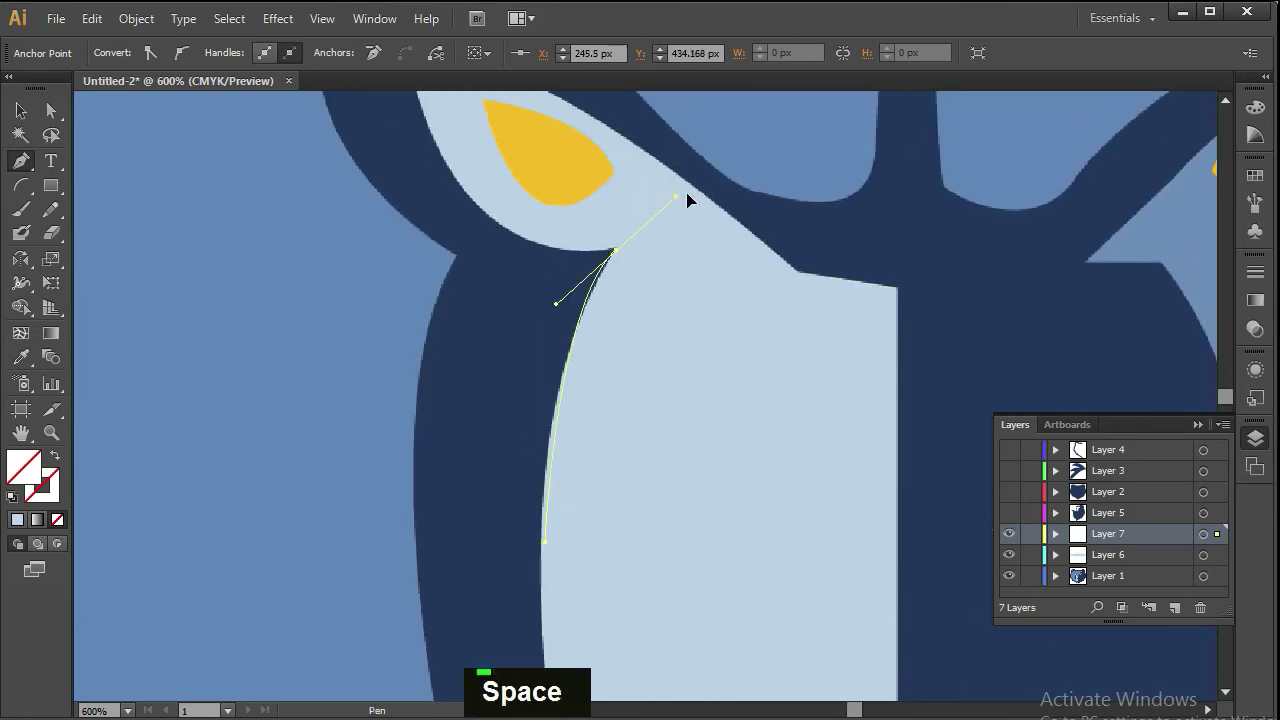
left_click_drag(687, 195, 674, 202)
left_click_drag(336, 141, 527, 417)
- Trace the pale area around the left eye with curved segments and close the muzzle path along its upper edge
left_click(806, 527)
left_click_drag(601, 334, 538, 111)
left_click_drag(620, 400, 554, 314)
key("ctrl+z")
left_click_drag(567, 510, 561, 486)
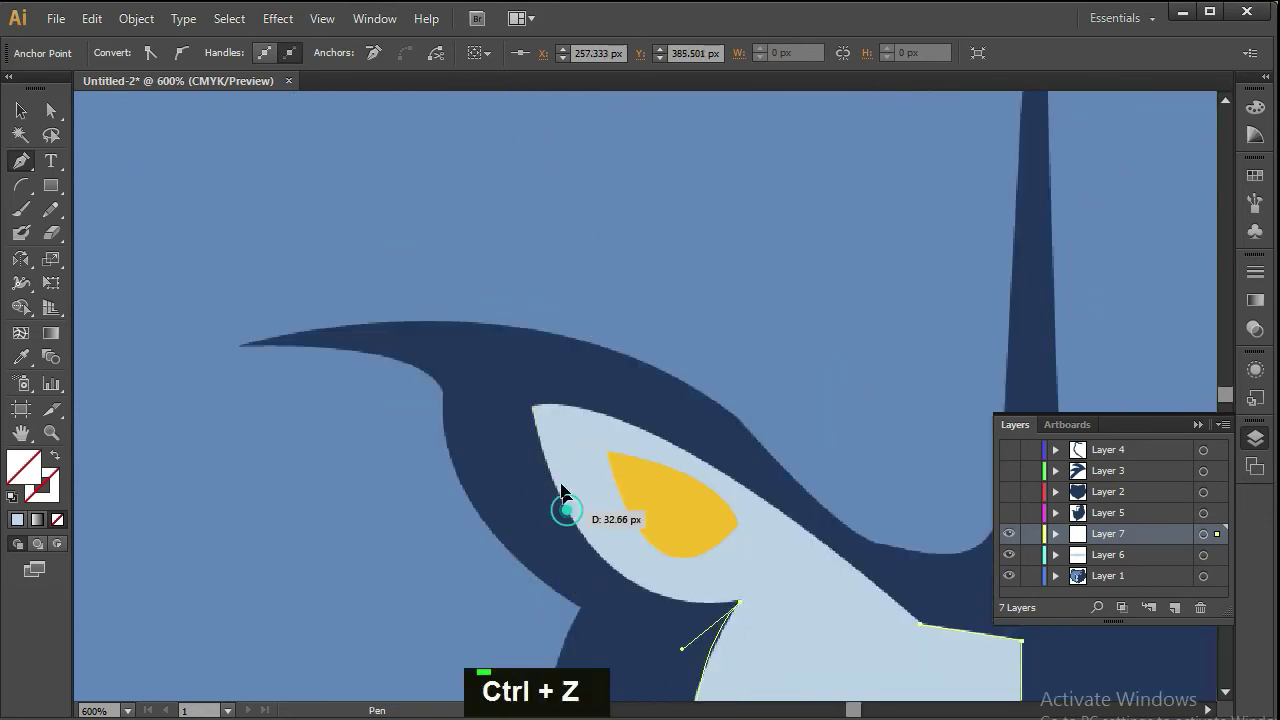
left_click_drag(566, 405, 642, 444)
left_click_drag(710, 541, 586, 428)
left_click_drag(797, 510, 914, 670)
key("ctrl+z")
left_click_drag(557, 337, 656, 399)
left_click_drag(746, 494, 666, 446)
left_click(719, 455)
left_click_drag(582, 517, 410, 410)
- Trace the left eye's yellow iris as a closed path and fill it with the yellow sampled from the artwork
left_click_drag(208, 138, 460, 320)
left_click(313, 223)
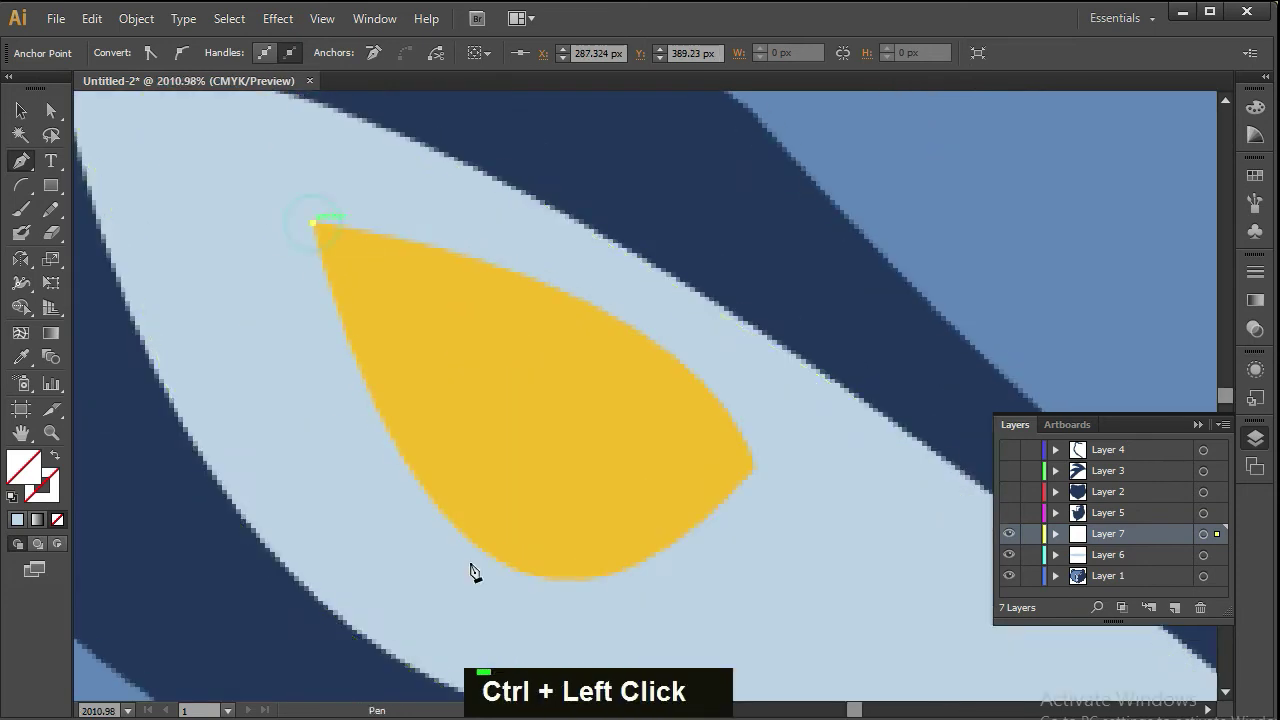
left_click_drag(1018, 304, 1049, 129)
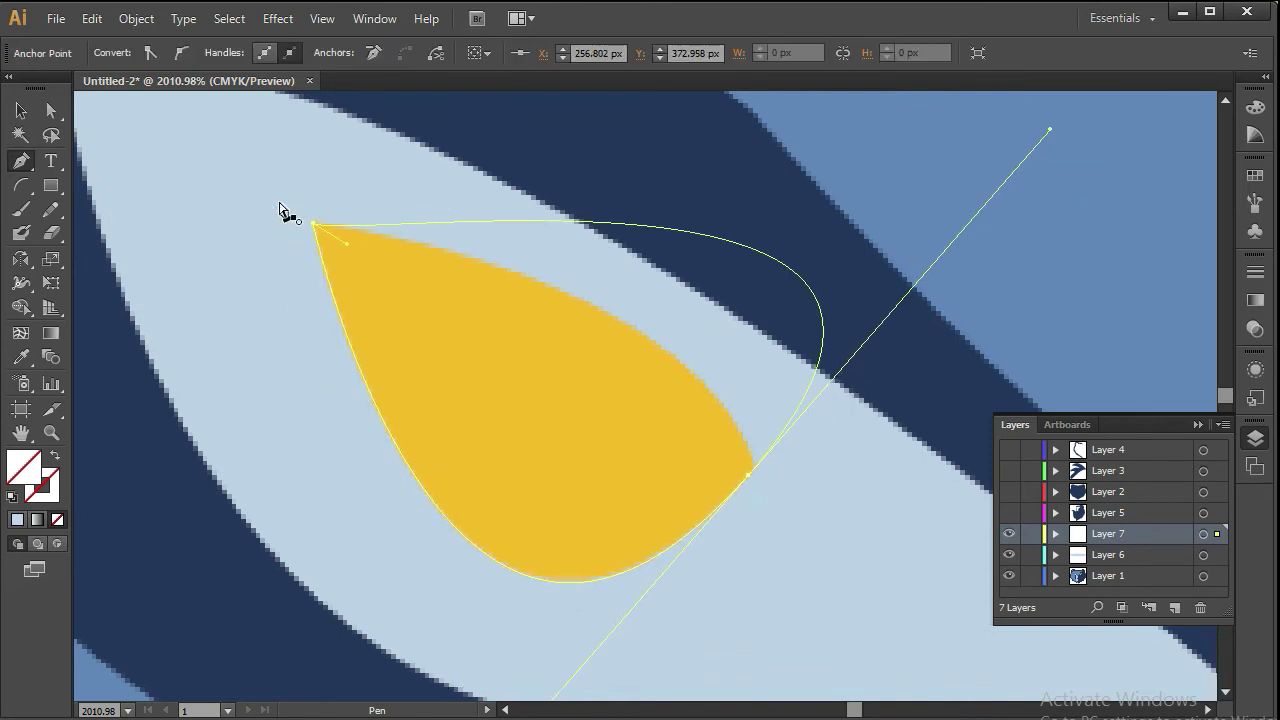
key("ctrl+z")
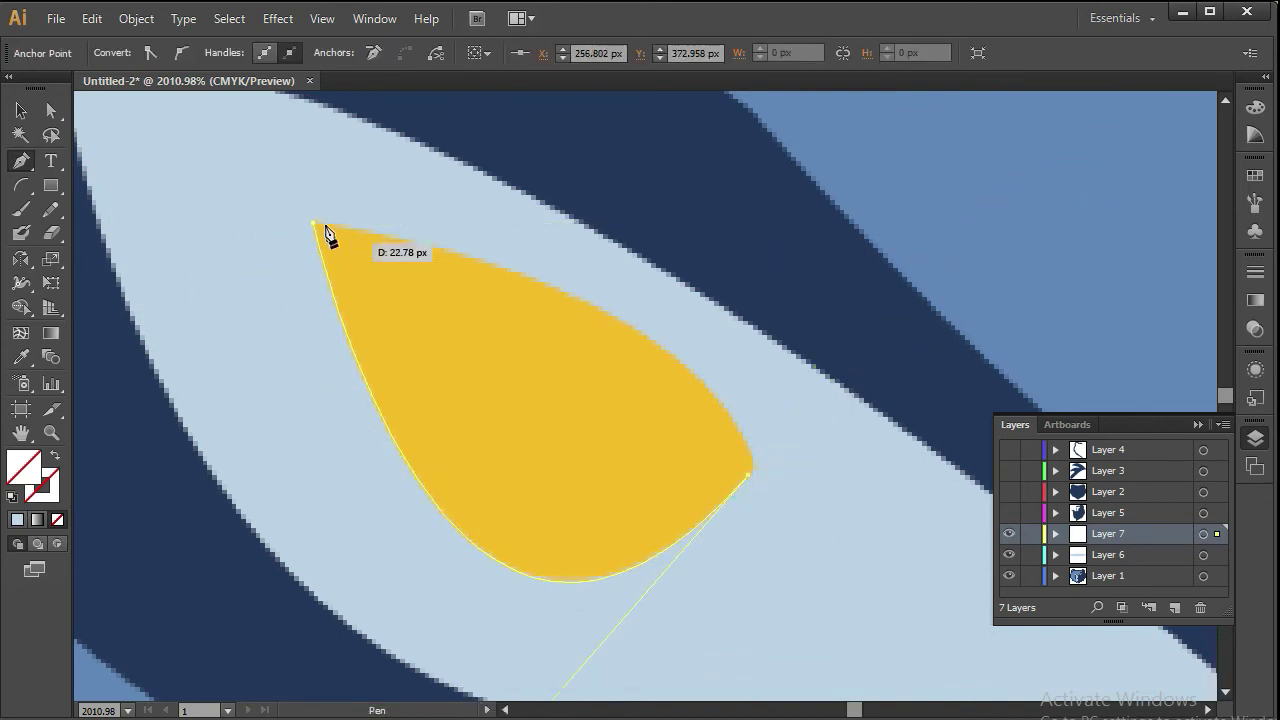
left_click_drag(80, 208, 126, 140)
left_click_drag(836, 434, 709, 387)
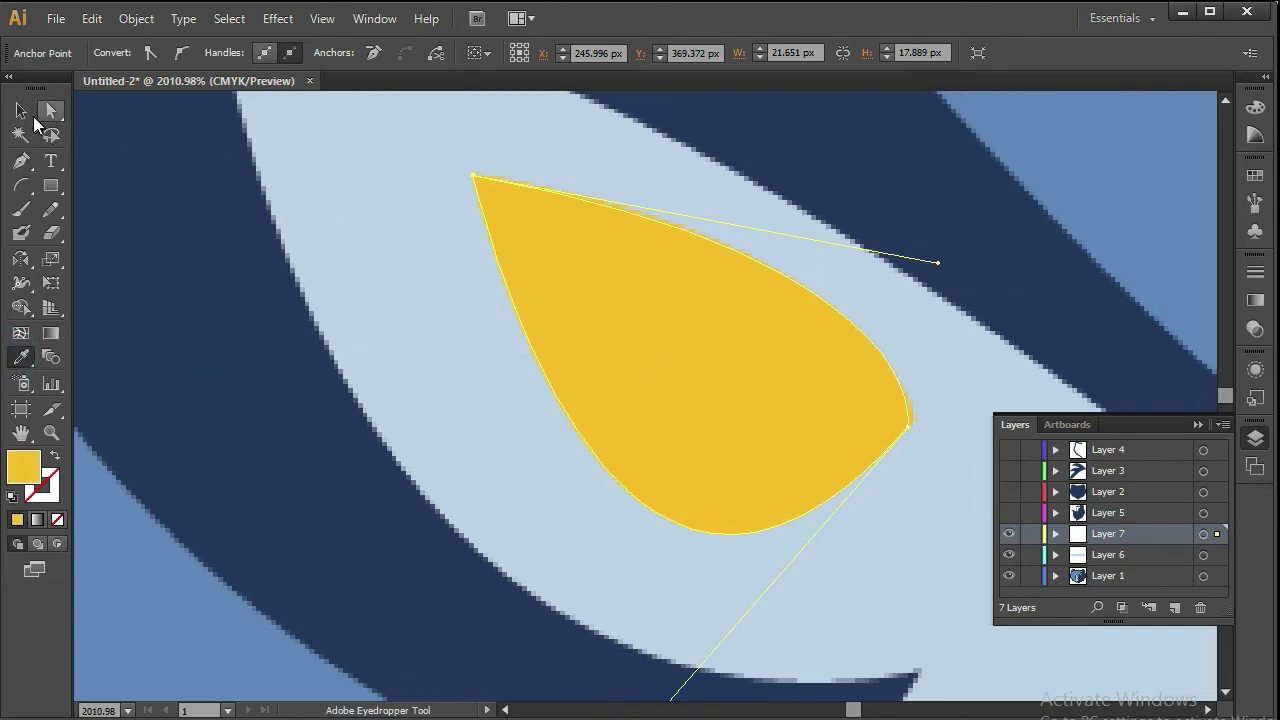
key("ctrl+z")
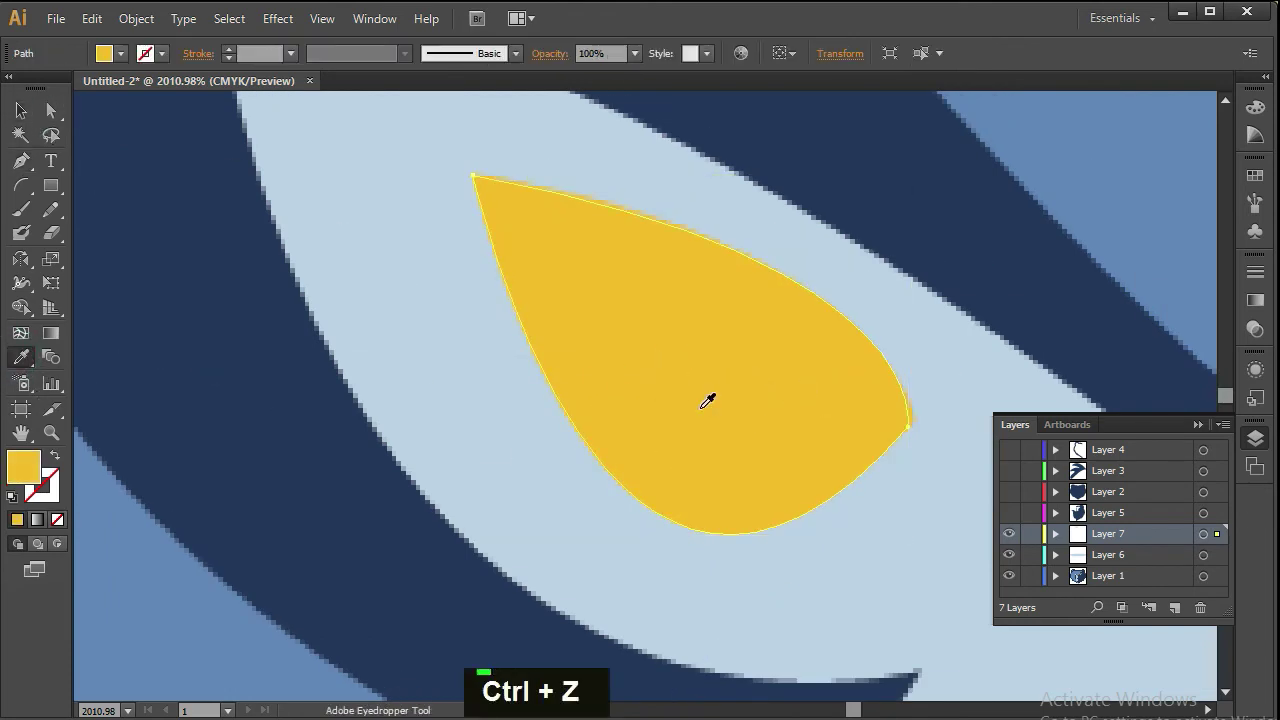
scroll(717, 423, "down", 3)
left_click(844, 565)
key("ctrl+z")
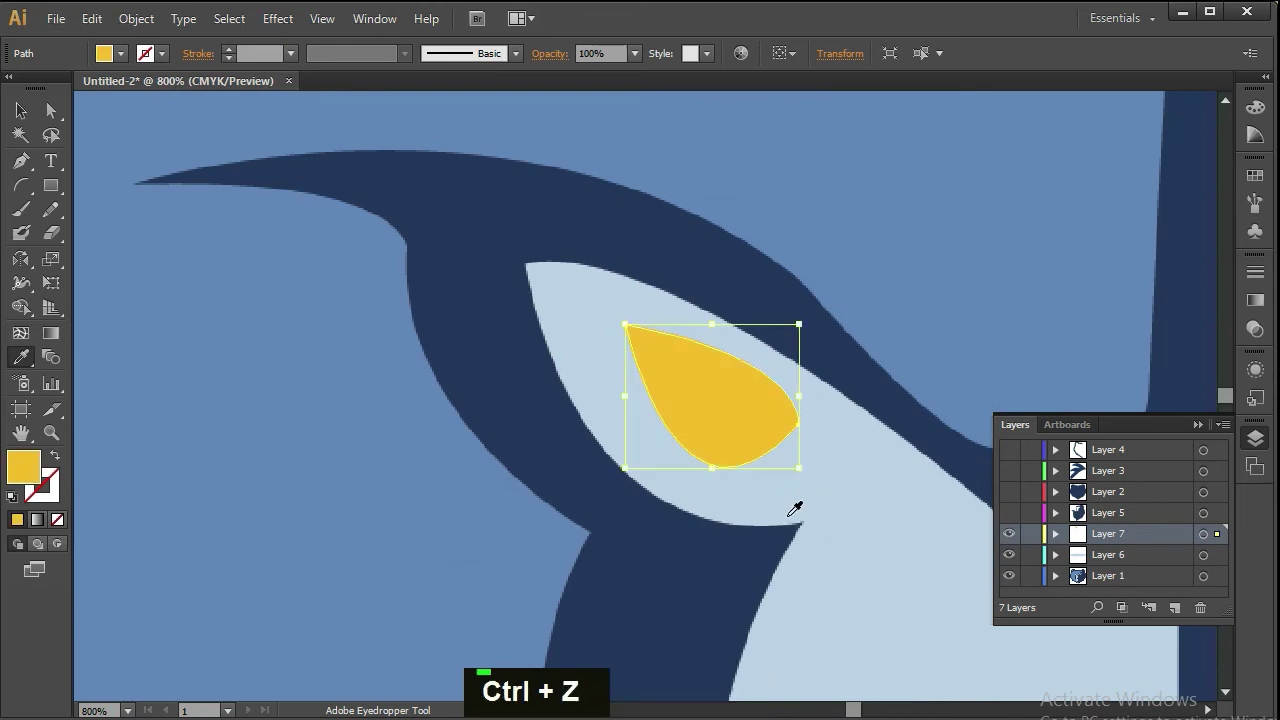
left_click(857, 529, "ctrl")
left_click_drag(881, 540, 430, 310)
double_click(700, 386)
key("ctrl+z")
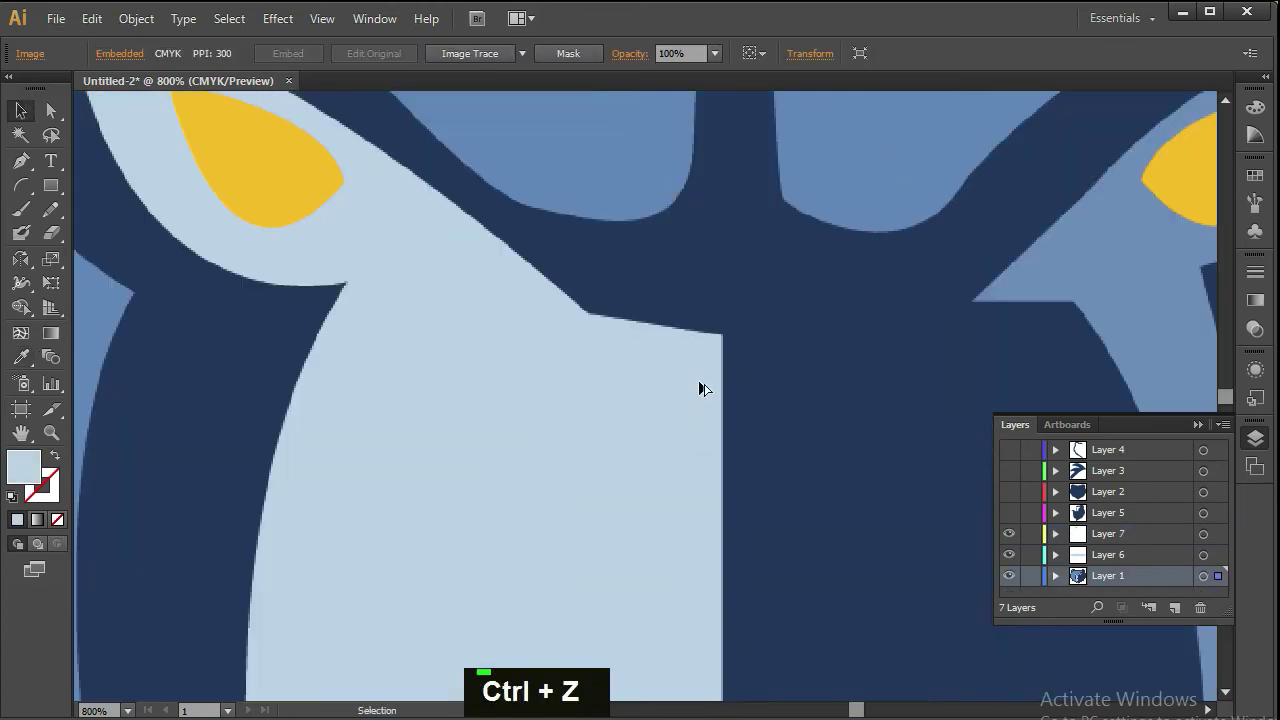
- Select the muzzle-and-eye path and fill it with the pale blue sampled from the artwork
scroll(706, 410, "down", 1, "alt")
left_click_drag(710, 411, 780, 400)
key("ctrl+z")
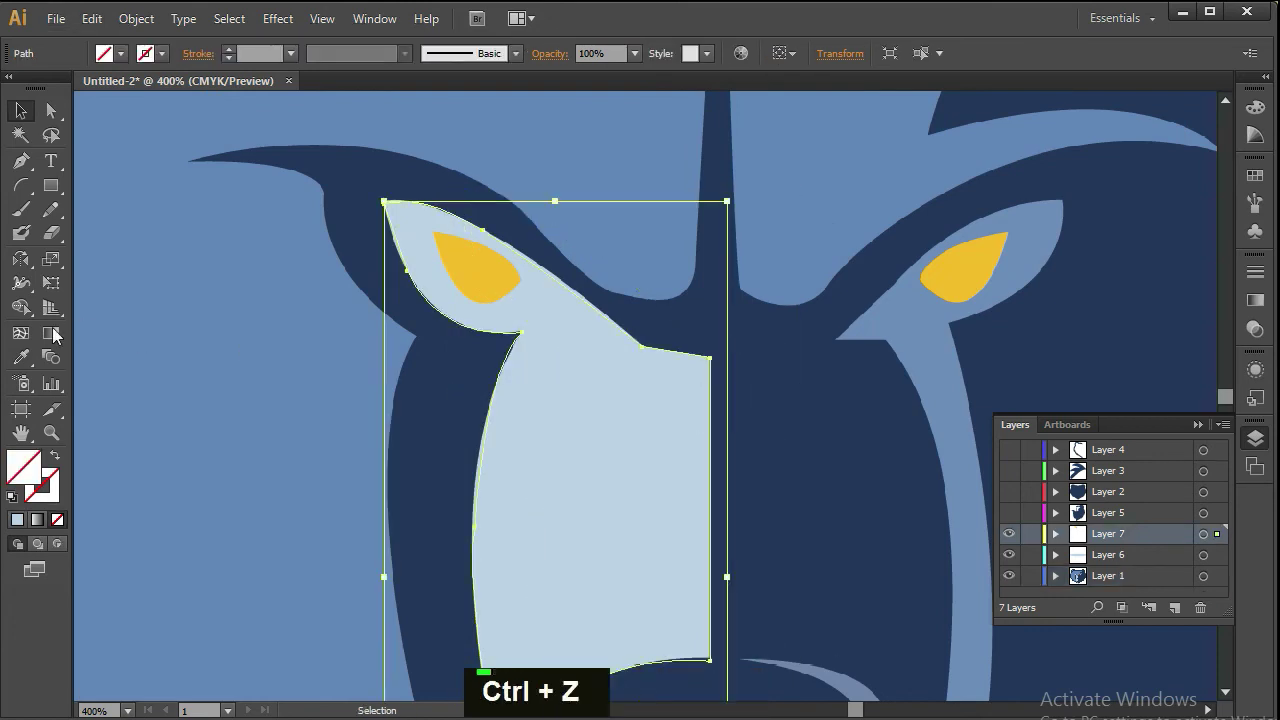
left_click(22, 357)
left_click(640, 435)
- Trace the inner curve of the nose's crescent highlight with the Pen tool and set its fill to none
left_click_drag(800, 454, 512, 244)
left_click(19, 167)
left_click_drag(433, 468, 768, 704)
left_click_drag(400, 200, 400, 429)
left_click(271, 286)
left_click_drag(531, 646, 485, 704)
key("ctrl+z")
left_click_drag(549, 437, 461, 710)
left_click_drag(293, 593, 292, 592)
key("space")
left_click_drag(400, 200, 375, 615)
left_click(57, 518)
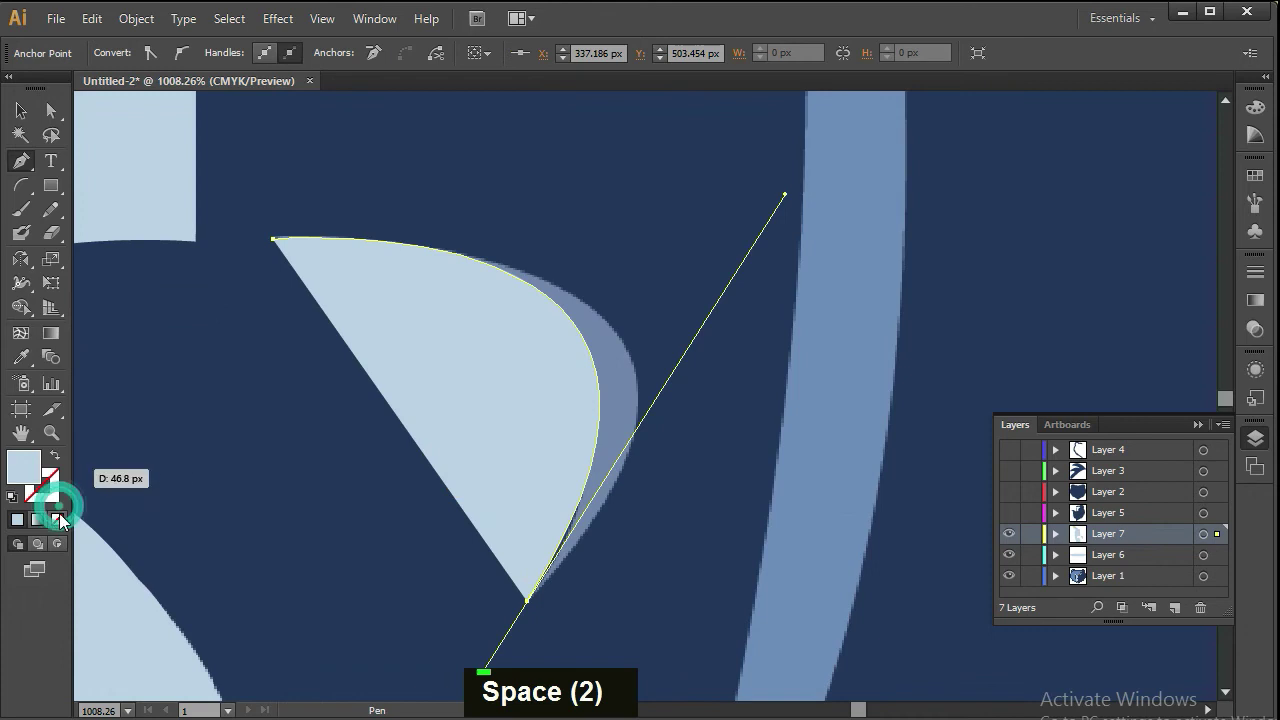
- Refine the inner curve, close the crescent along its outer edge, and fill it with the slate blue sampled from the nose highlight
left_click(51, 111)
left_click_drag(786, 194, 761, 272)
left_click(21, 162)
left_click(528, 601)
left_click_drag(273, 239, 377, 471)
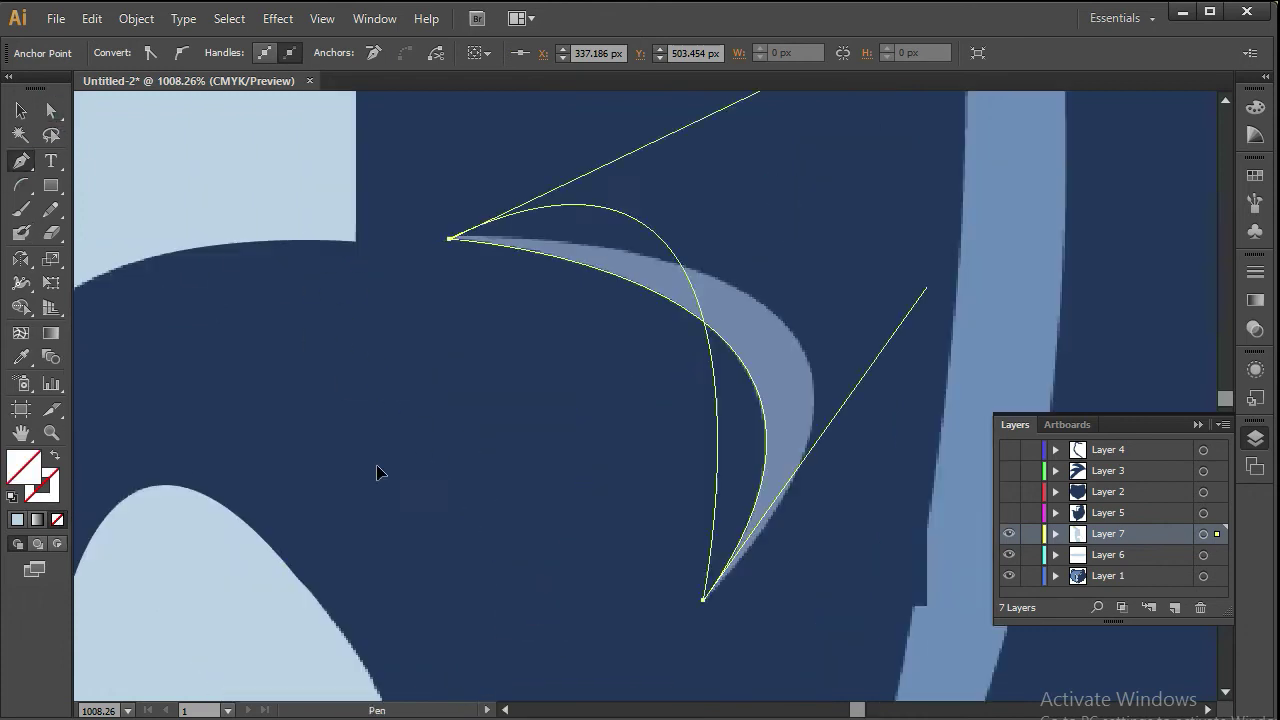
key("ctrl+z")
left_click_drag(812, 413, 832, 317)
left_click_drag(449, 239, 666, 260)
key("ctrl+z")
key("space")
- Set the nose highlight's stroke to none and deselect it
left_click(21, 111)
scroll(741, 415, "down", 2)
scroll(741, 415, "down", 3)
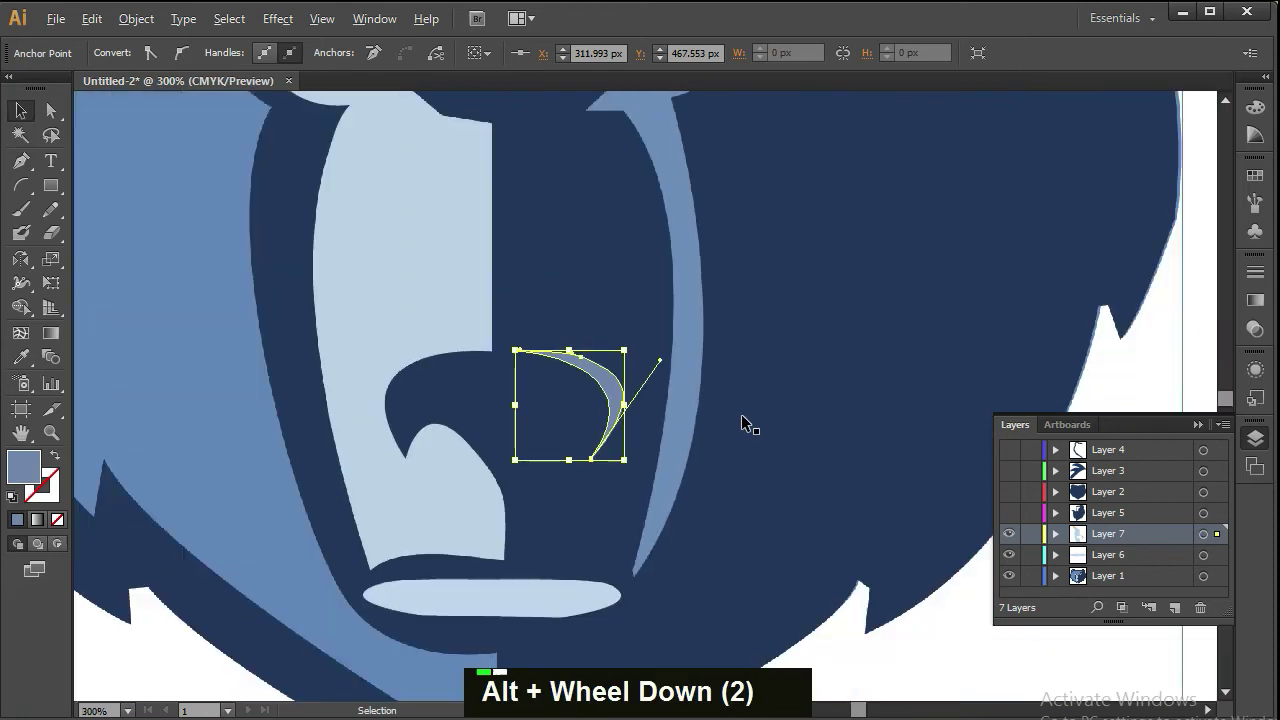
left_click(43, 496)
left_click(57, 519)
left_click(876, 598)
- Duplicate the left eye's yellow iris toward the right eye, keeping the original in place
key("space")
left_click_drag(783, 374, 571, 400)
key("ctrl+space")
left_click_drag(657, 130, 319, 368)
left_click_drag(196, 360, 646, 408)
key("alt")
left_click_drag(161, 342, 180, 388)
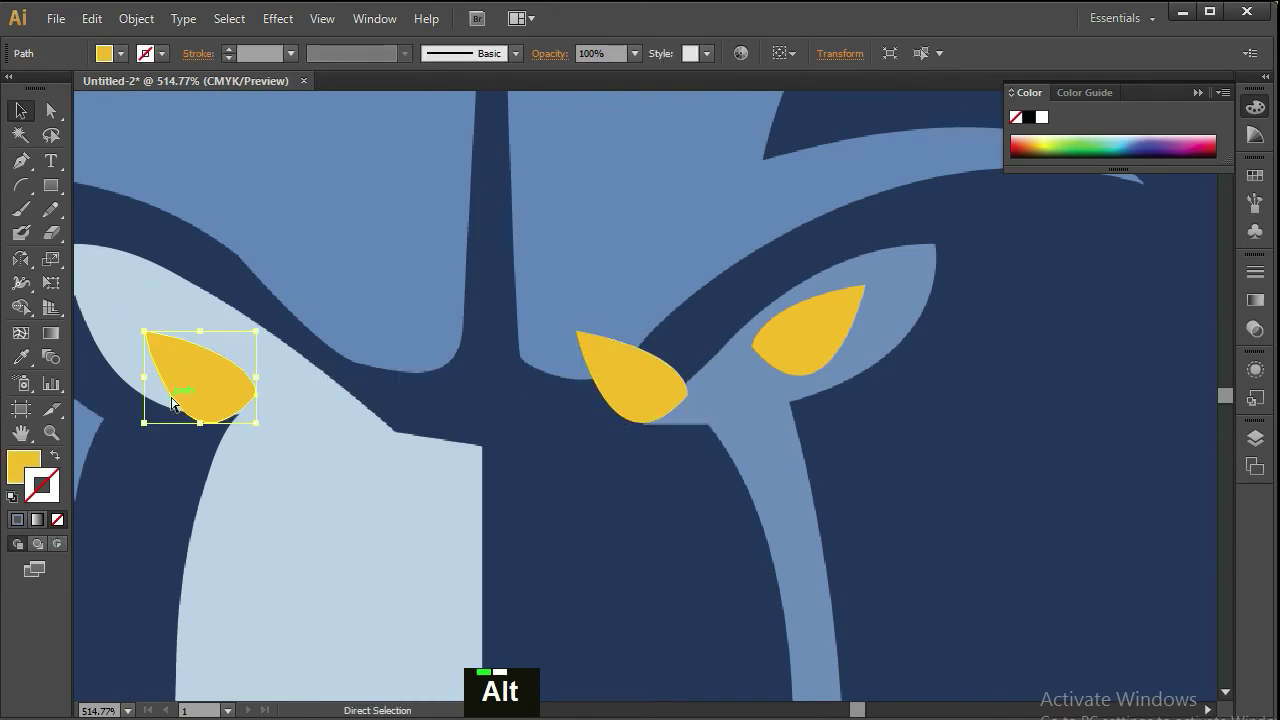
key("ctrl+z")
- Rotate the iris copy and move it over the right eye's yellow iris
left_click(671, 399)
left_click_drag(697, 428, 503, 424)
left_click_drag(638, 386, 812, 345)
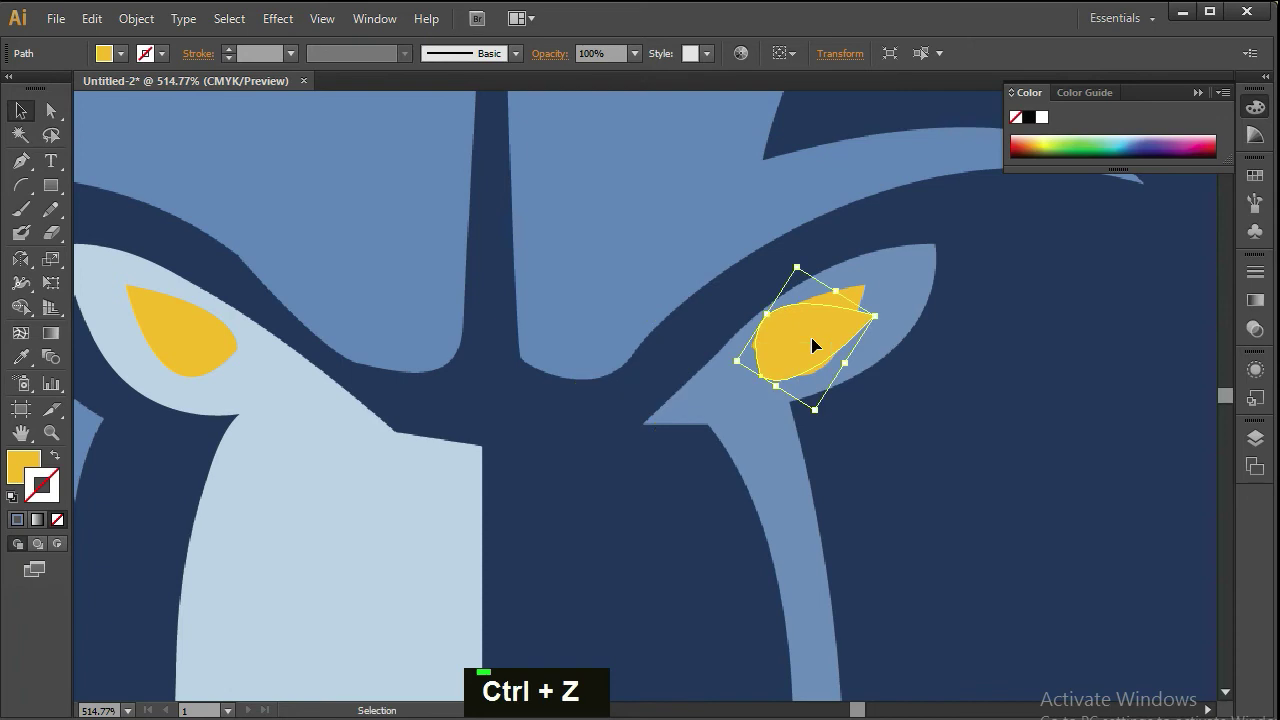
- Reflect the iris copy across the horizontal axis
right_click(837, 317)
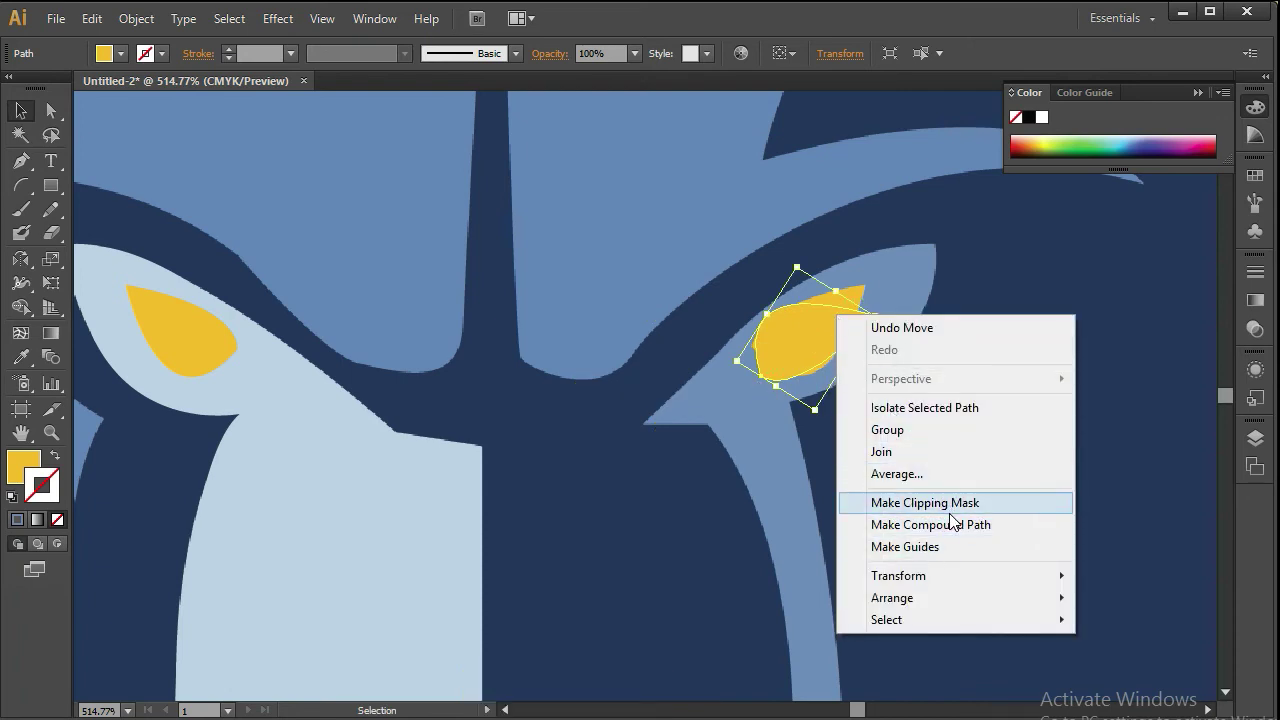
mouse_move(965, 583)
left_click(1134, 650)
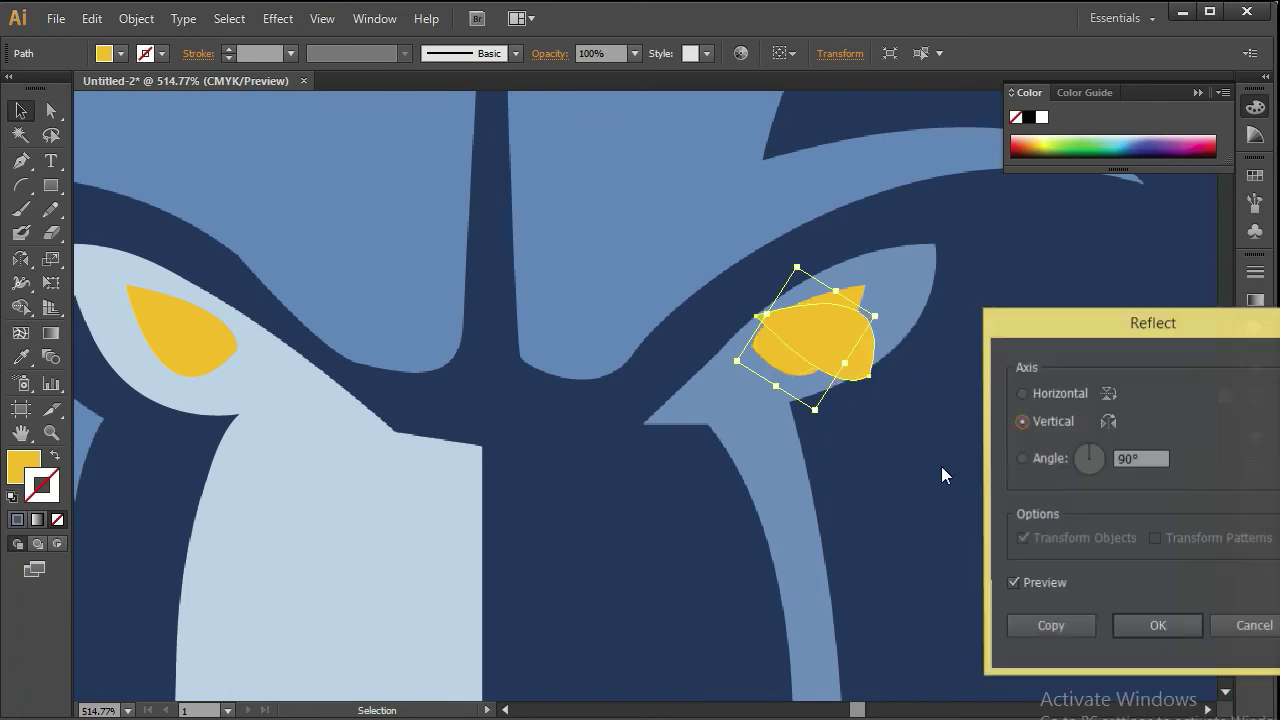
left_click(1045, 395)
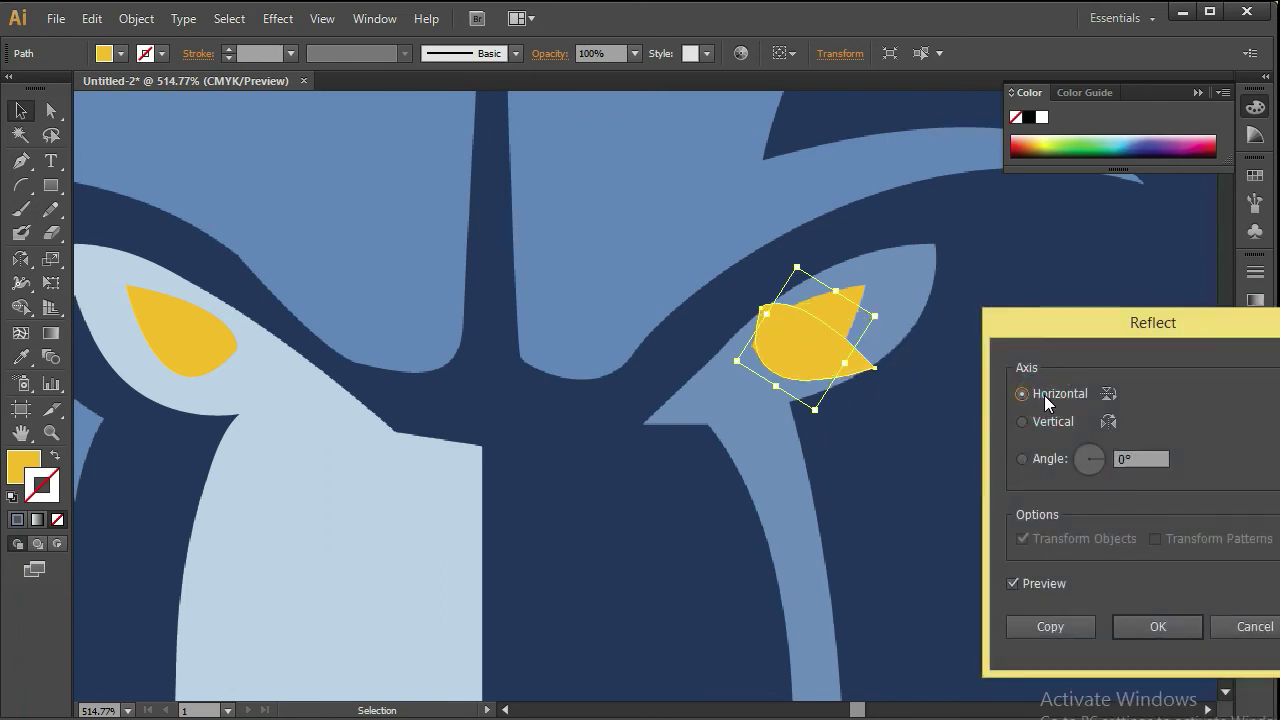
left_click(1156, 630)
- Undo the accidental move of the artwork image, then rotate and reposition the iris copy to match the right eye's iris
left_click_drag(860, 424, 863, 437)
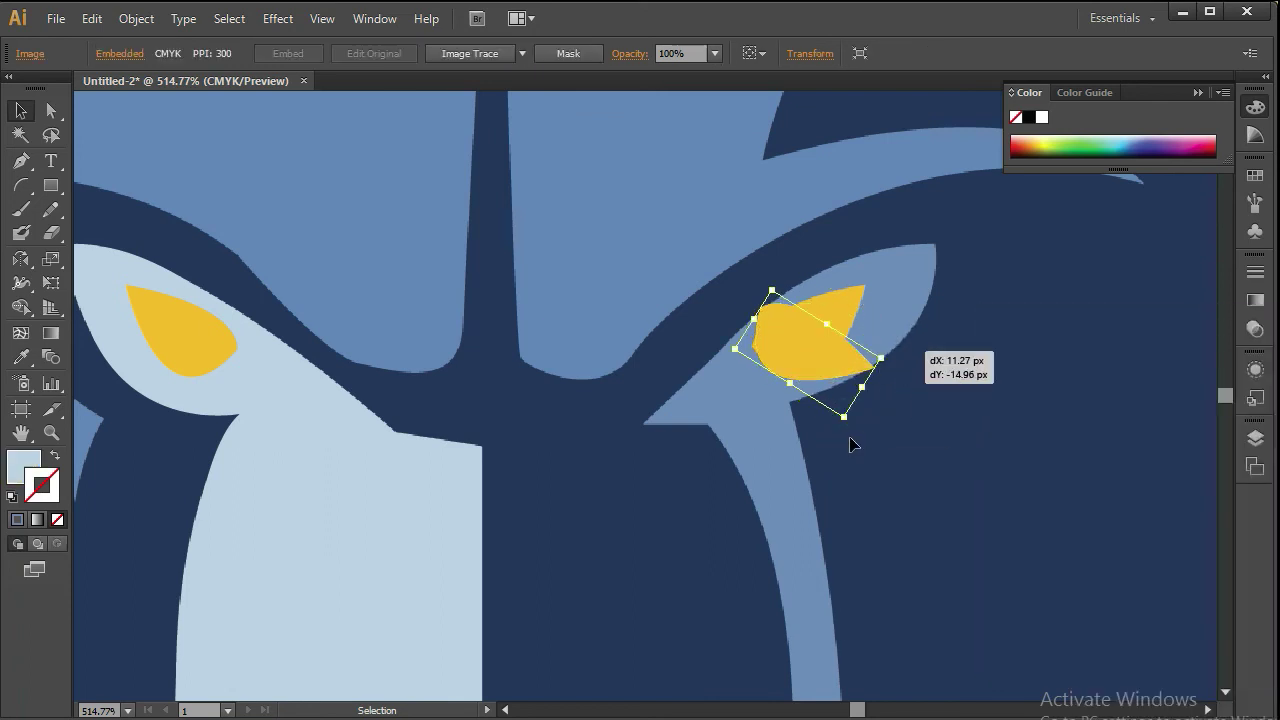
key("ctrl+z")
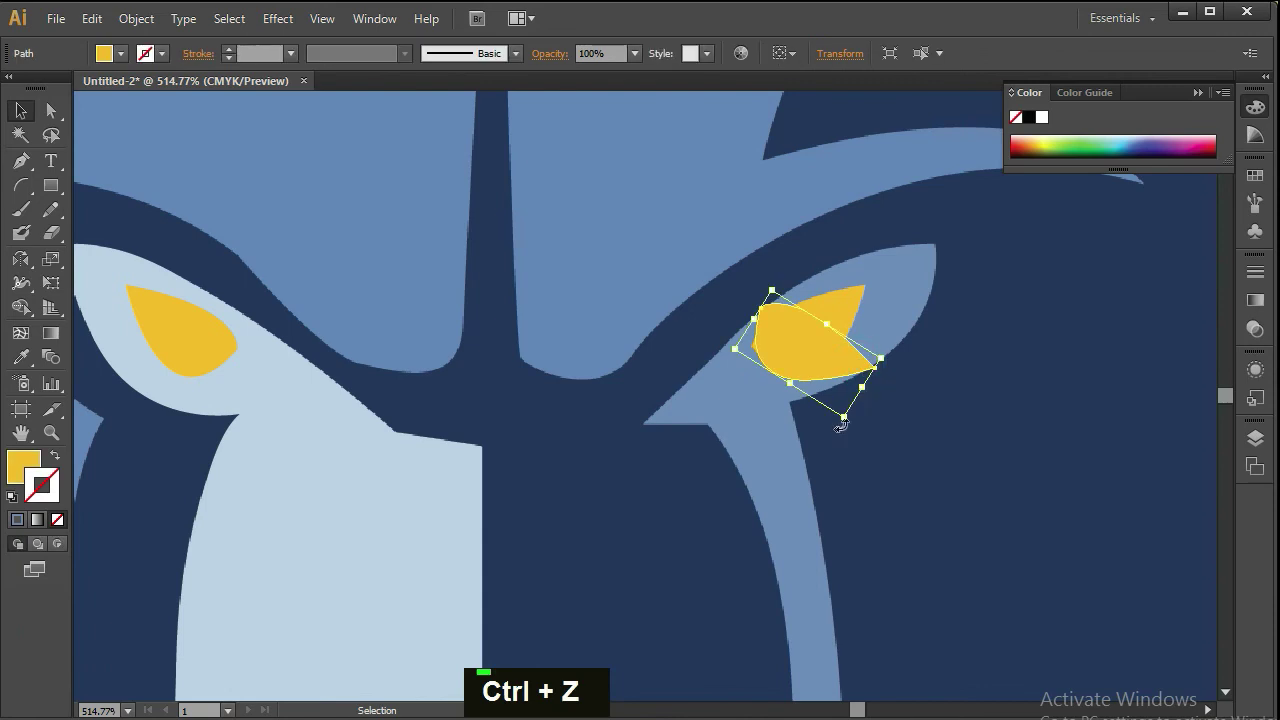
left_click_drag(841, 424, 895, 368)
left_click_drag(801, 362, 815, 337)
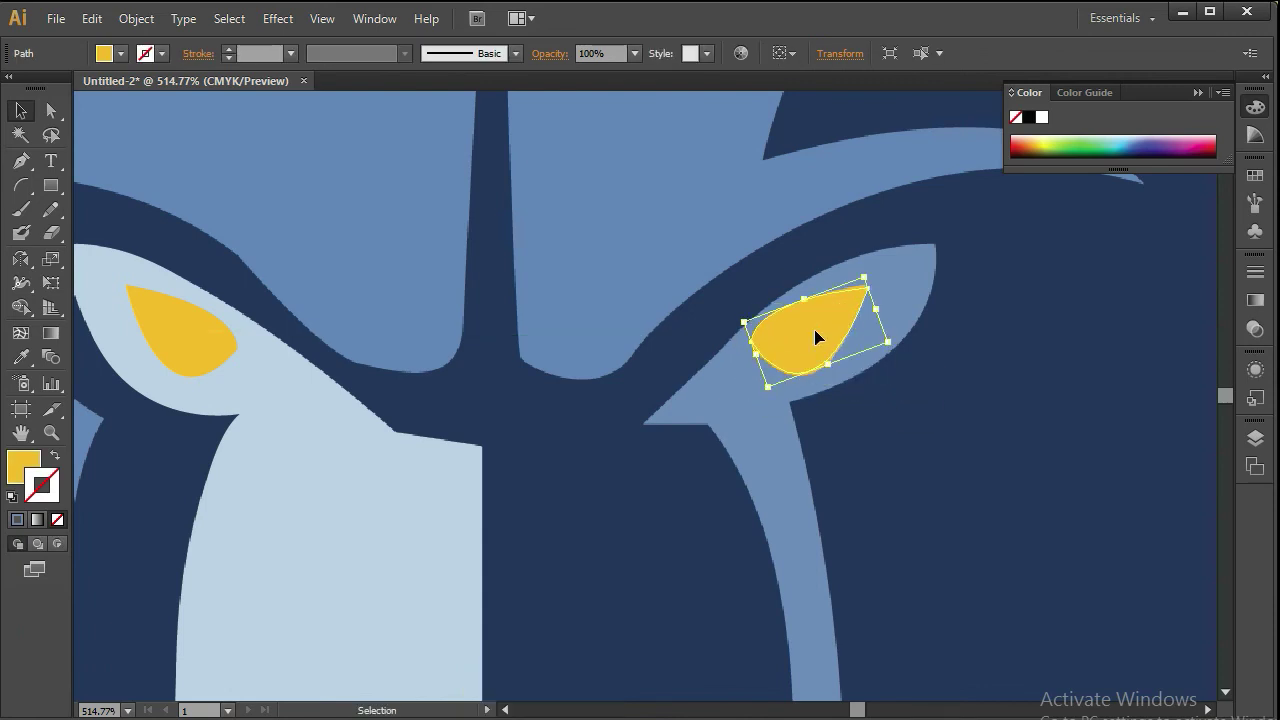
- Fine-tune the rotation and position of the iris copy so its outline follows the right eye's yellow iris closely
left_click_drag(890, 410, 705, 305)
left_click(810, 205, "ctrl")
left_click_drag(661, 355, 661, 372)
left_click_drag(822, 378, 825, 360)
left_click_drag(668, 342, 651, 337)
left_click_drag(442, 356, 419, 351)
scroll(845, 362, "down", 1)
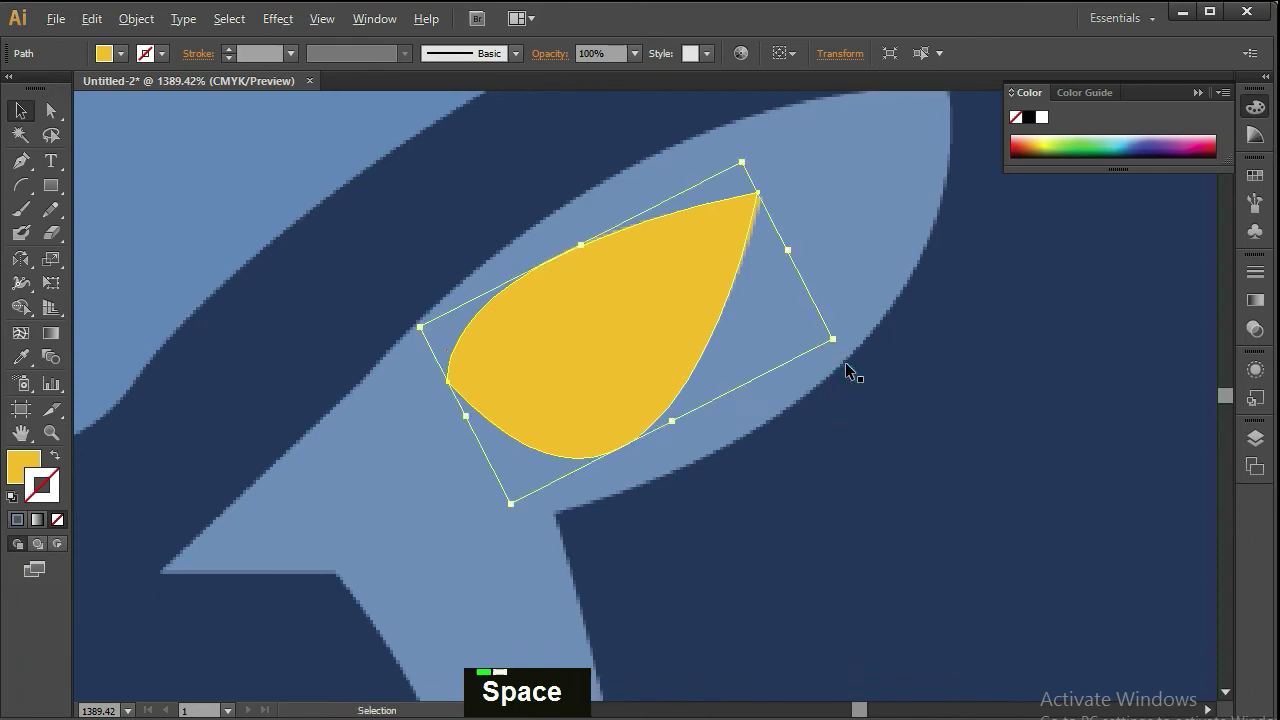
scroll(845, 362, "down", 3, "alt")
- Start a Pen path at the inner corner of the right eye's blue area and trace around the eye's outline
key("p")
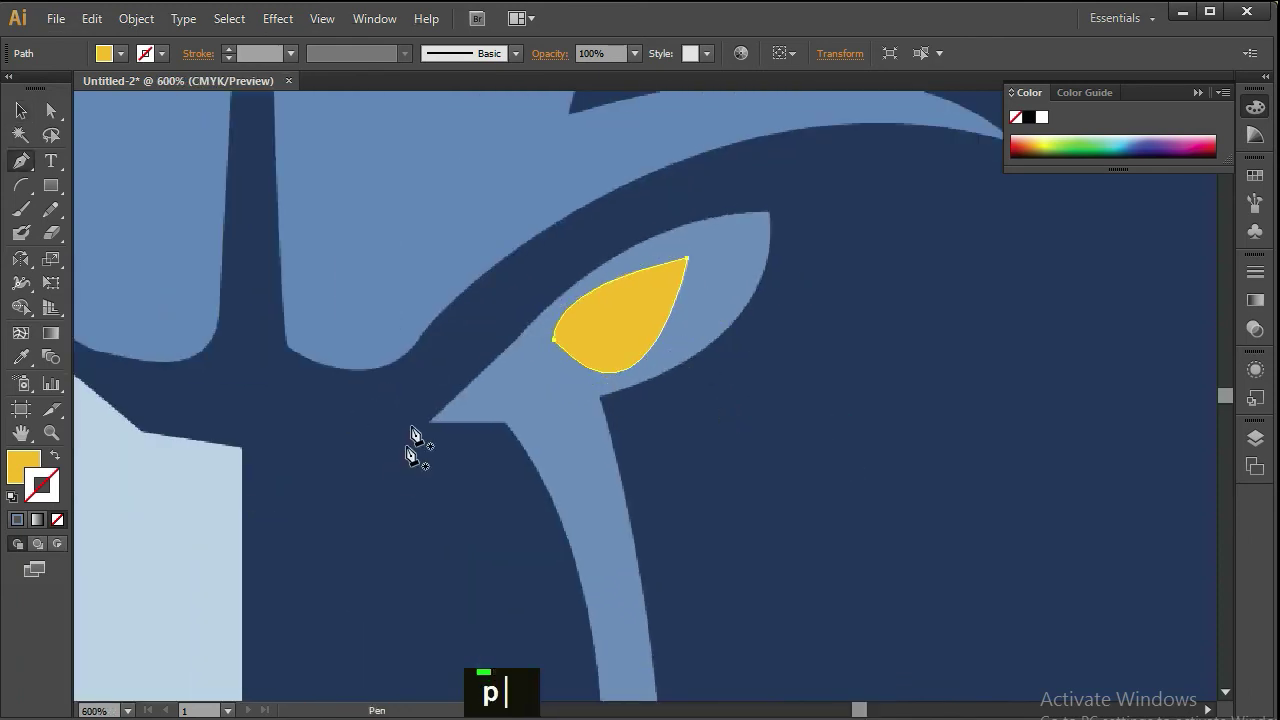
left_click(431, 423)
left_click_drag(767, 213, 970, 210)
key("space")
mouse_move(620, 432)
left_mouse_down()
mouse_move(505, 188)
mouse_move(475, 170)
left_mouse_up()
- Continue the Pen path along the outer edge of the light-blue strip below the right eye, around its pointed lower tip
left_click(17, 521)
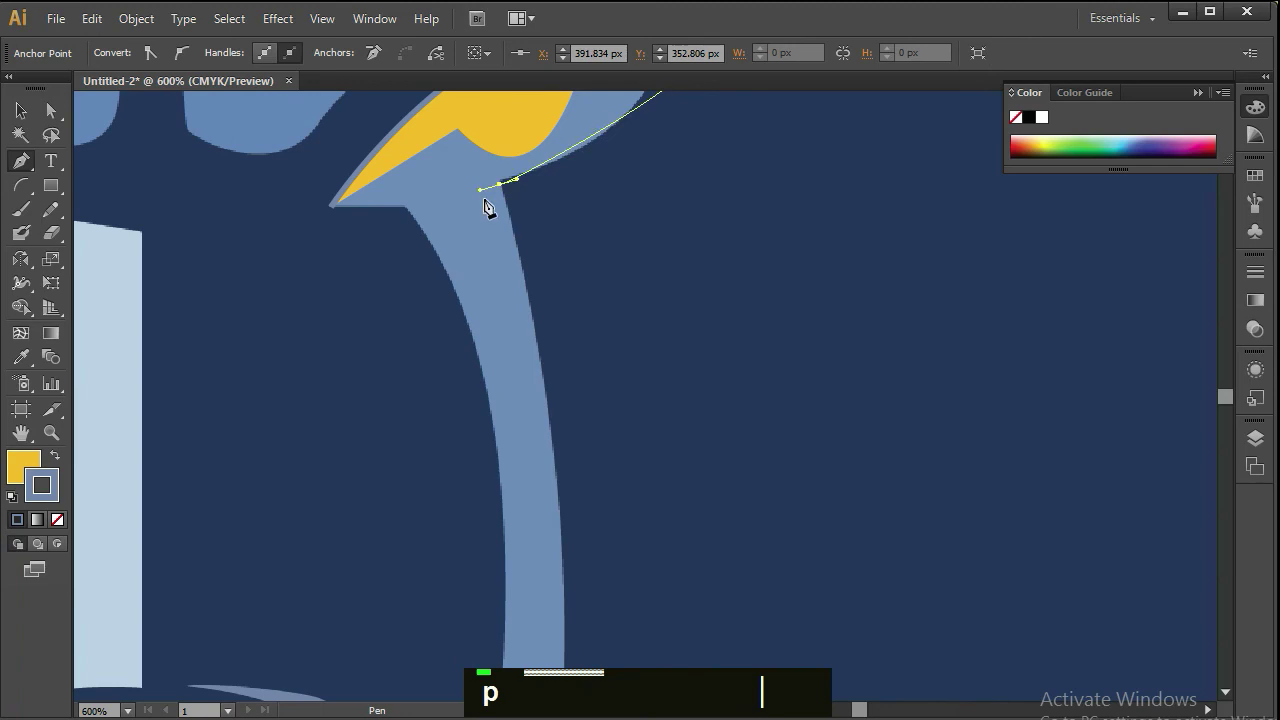
key("space")
left_click_drag(612, 174, 616, 350)
key("ctrl+z")
left_click(671, 178)
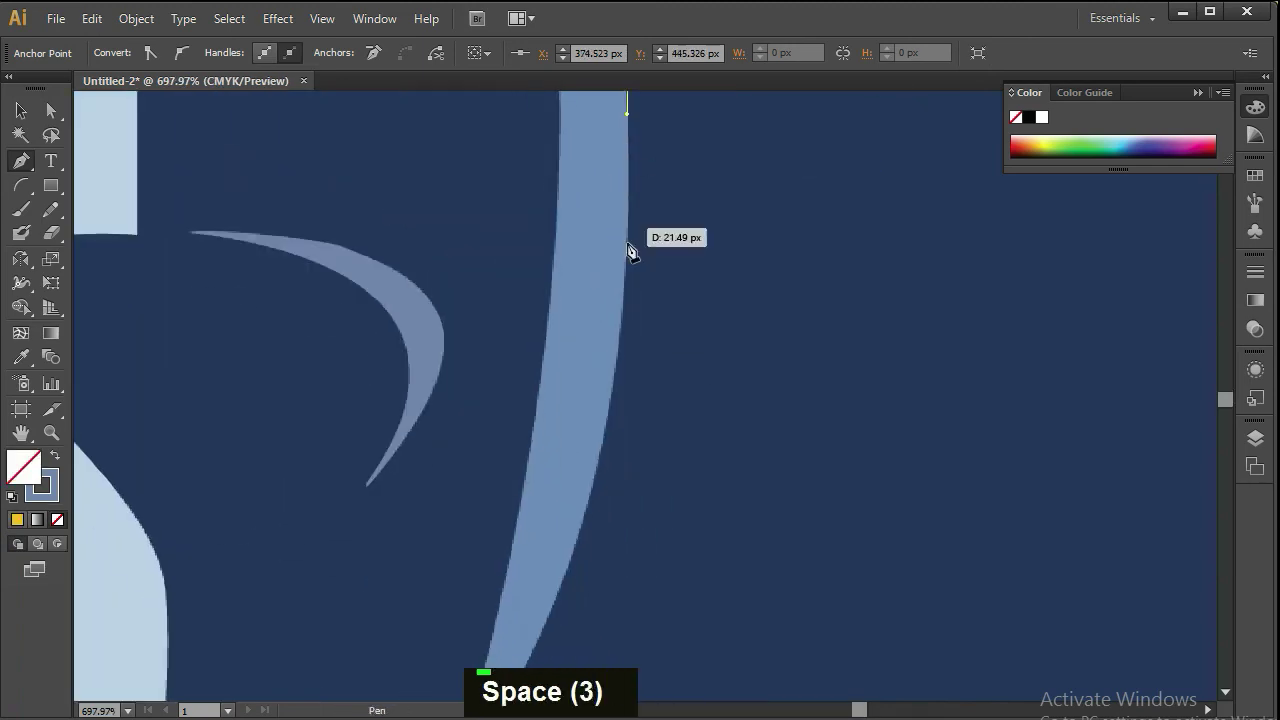
key("space")
left_click_drag(590, 550, 621, 307)
mouse_move(602, 312)
left_mouse_down()
mouse_move(575, 388)
mouse_move(703, 369)
left_mouse_up()
key("space")
left_click_drag(625, 499, 616, 514)
left_click_drag(642, 394, 645, 359)
- Trace the strip's inner edge back up to the eye's inner corner, close the path, and swap its stroke colour to the fill
key("space")
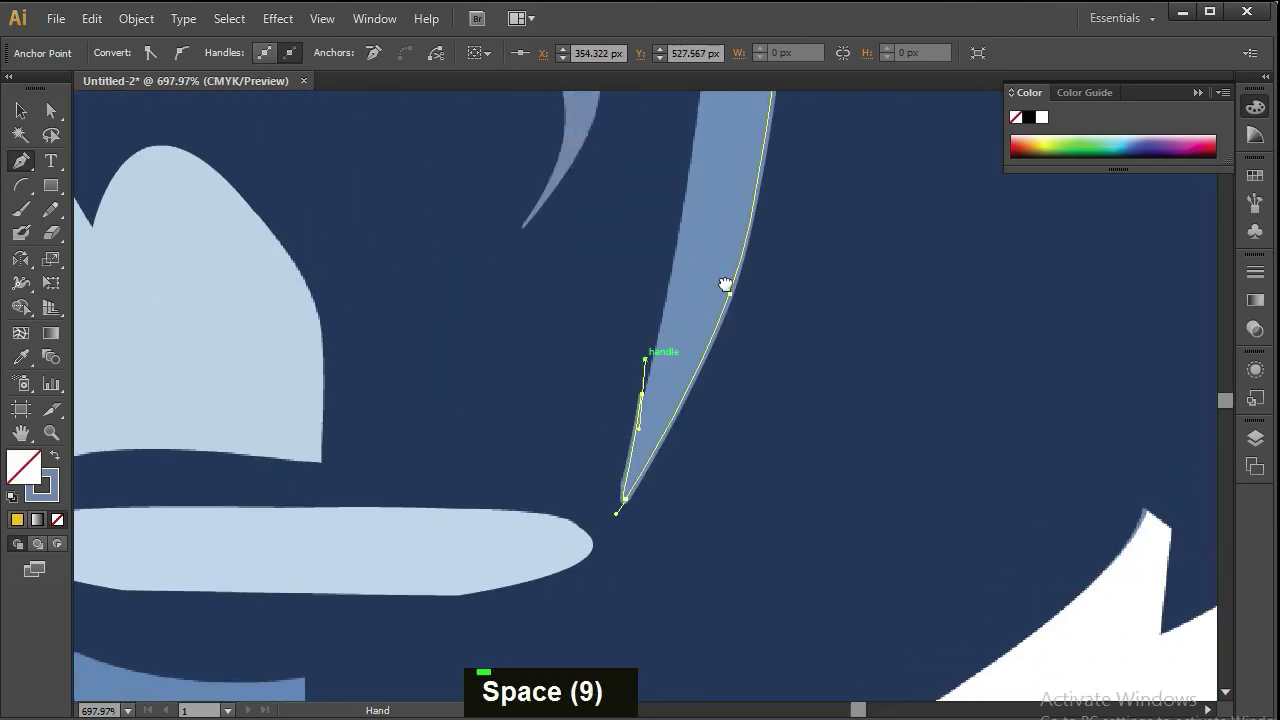
left_click_drag(725, 285, 702, 536)
left_click_drag(683, 335, 681, 298)
left_click_drag(696, 218, 705, 475)
left_click_drag(701, 378, 705, 322)
key("ctrl+z")
mouse_move(699, 256)
left_mouse_down()
mouse_move(689, 177)
mouse_move(753, 495)
left_mouse_up()
left_click_drag(654, 252, 613, 201)
left_click(626, 211)
key("shift+x")
- Move the reference bear image beside the traced artwork and make the hidden layers visible again
scroll(613, 201, "down", 8)
key("v")
left_click(1255, 438)
mouse_move(746, 484)
left_mouse_down()
mouse_move(477, 543)
mouse_move(253, 499)
left_mouse_up()
left_click_drag(1010, 511, 1008, 460)
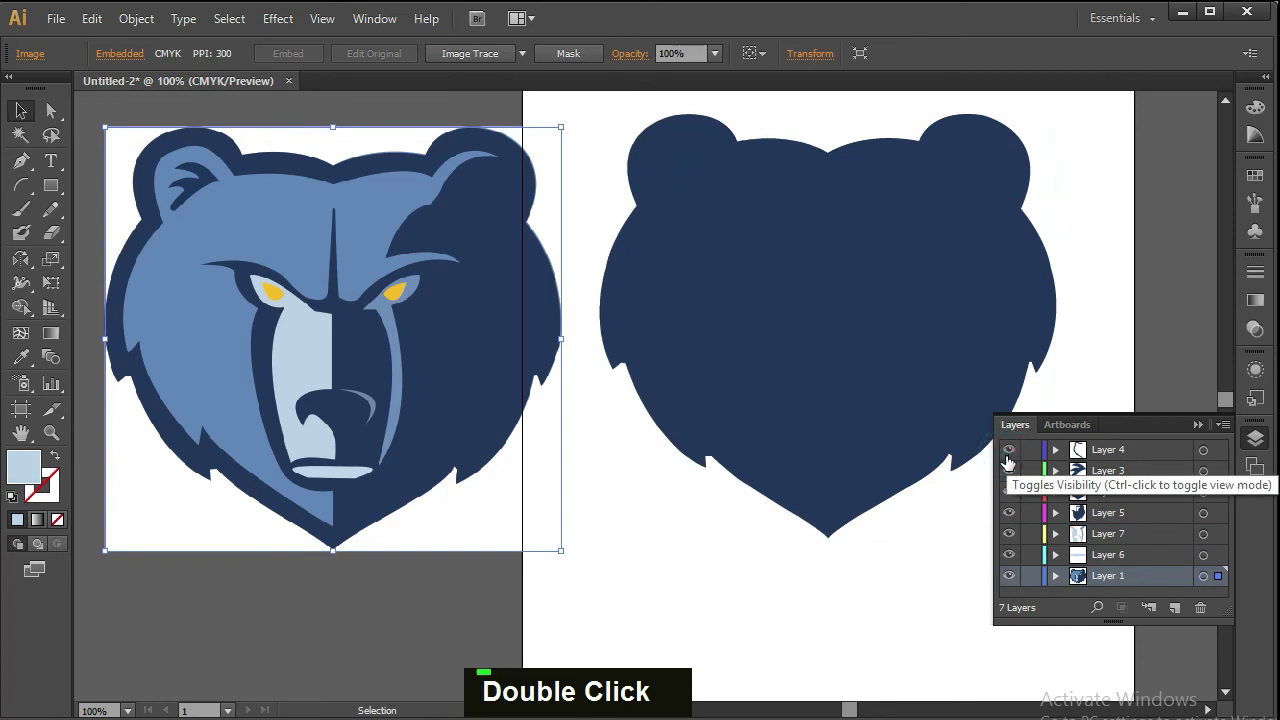
left_click_drag(490, 225, 460, 231)
scroll(586, 275, "down", 1, "alt")
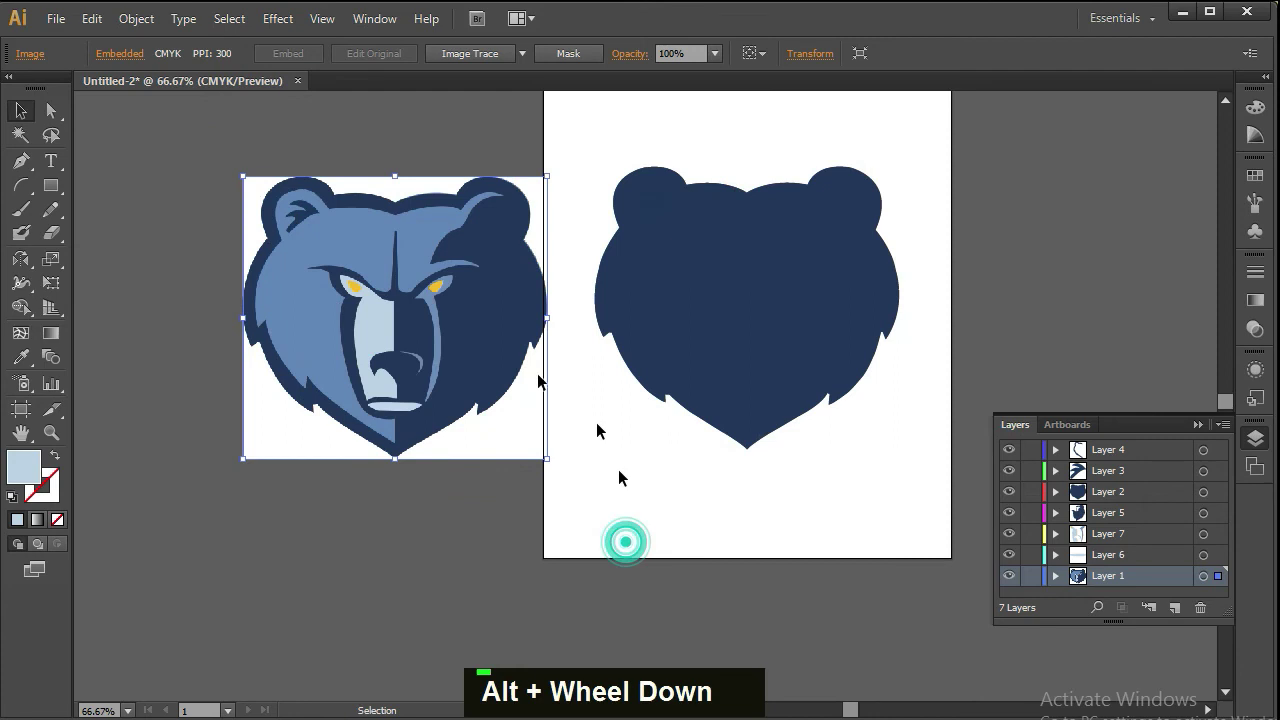
- Move Layer 2, which holds the full head silhouette, below Layer 6 in the layer order
left_click(625, 541)
left_click(766, 429)
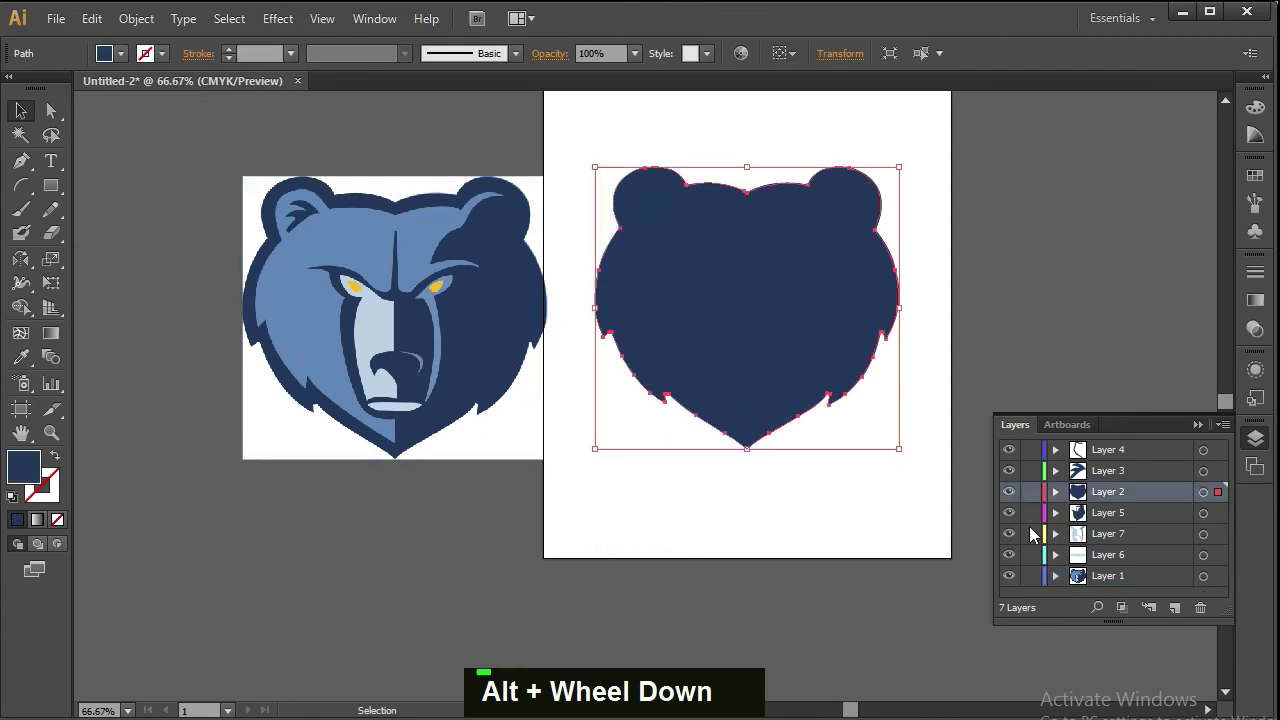
left_click_drag(1106, 512, 1112, 566)
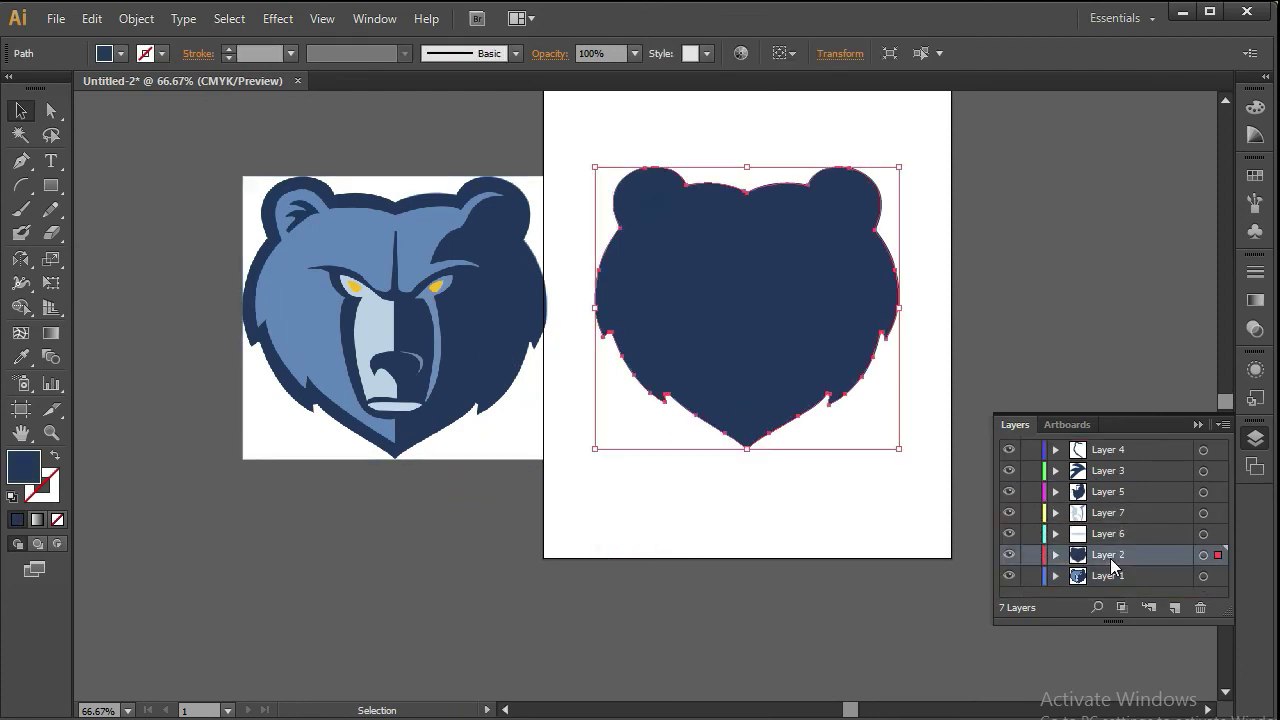
- Try moving the dark shading shape and the head silhouette aside to inspect the stacking, undoing each move
left_click(854, 443)
left_click_drag(851, 364, 864, 445)
key("ctrl+z")
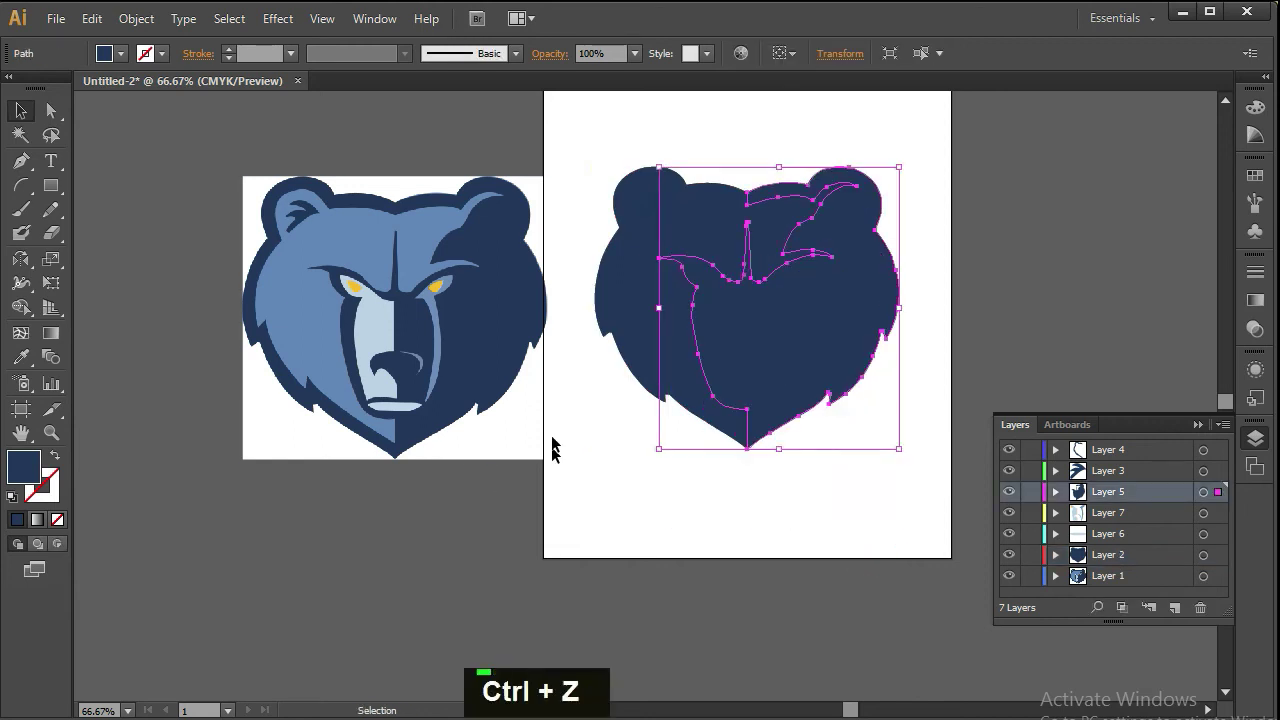
left_click(645, 298)
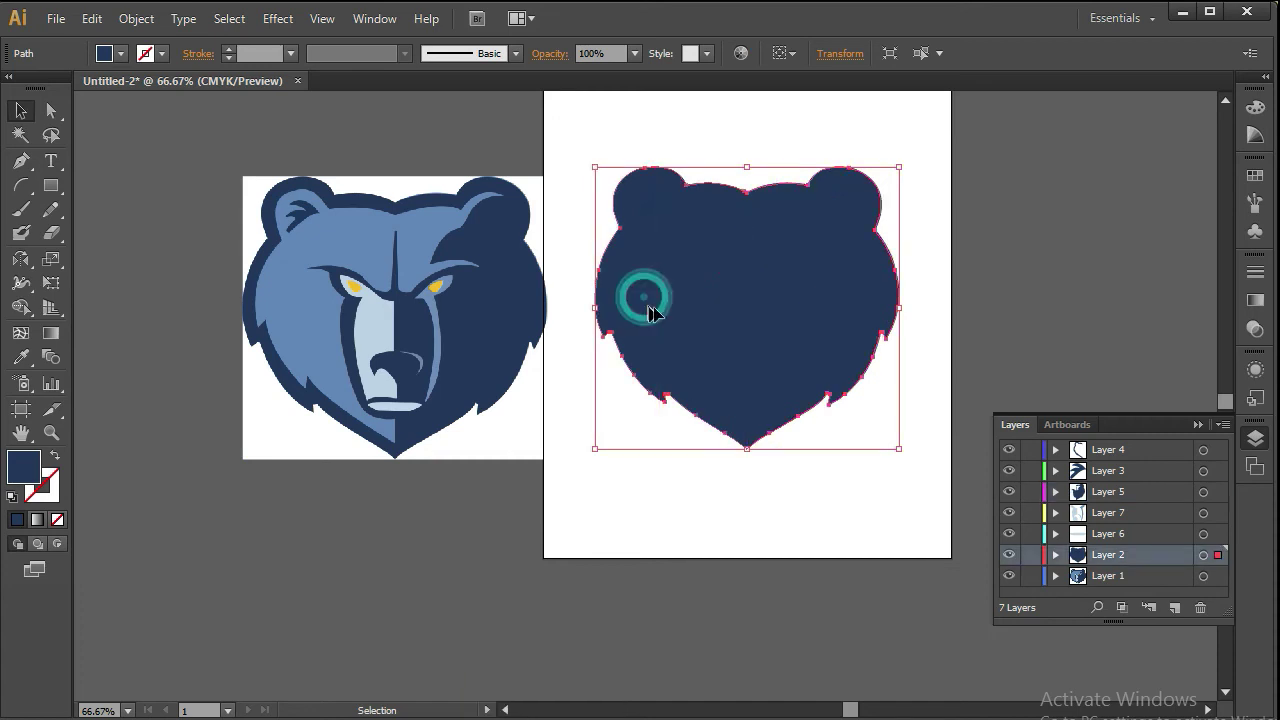
mouse_move(677, 313)
left_mouse_down()
mouse_move(643, 329)
mouse_move(672, 312)
left_mouse_up()
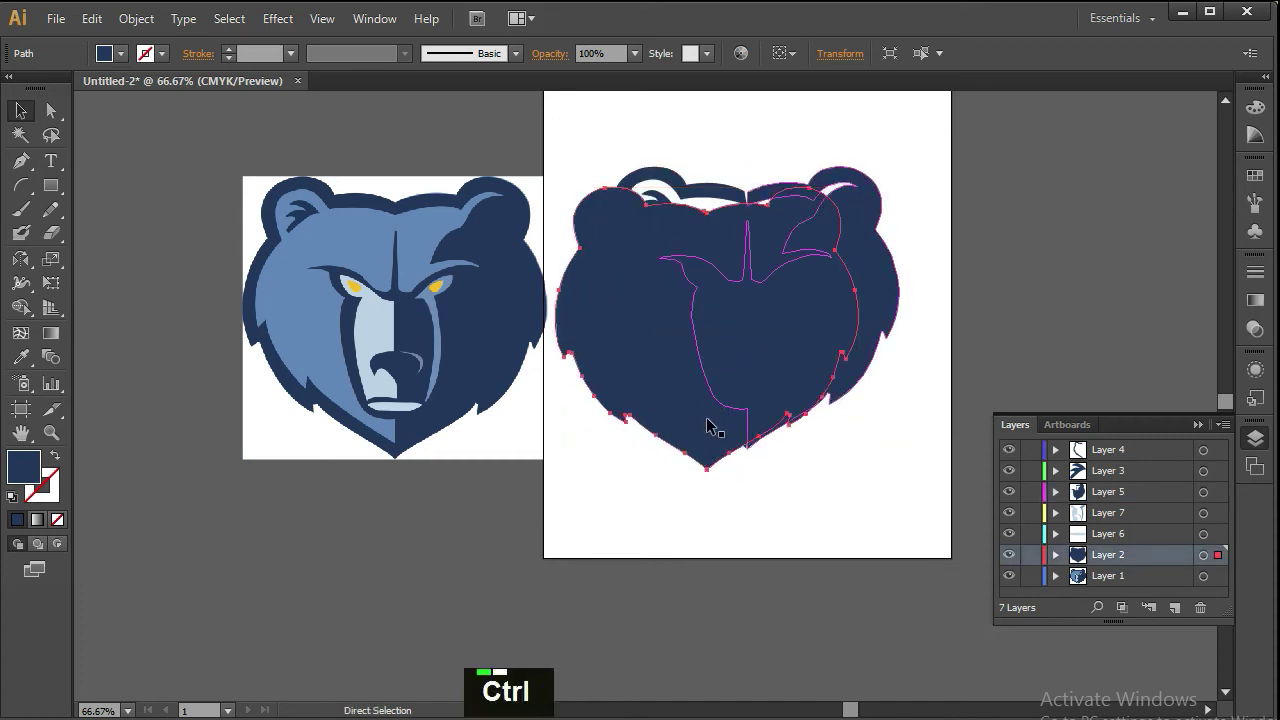
key("ctrl+z")
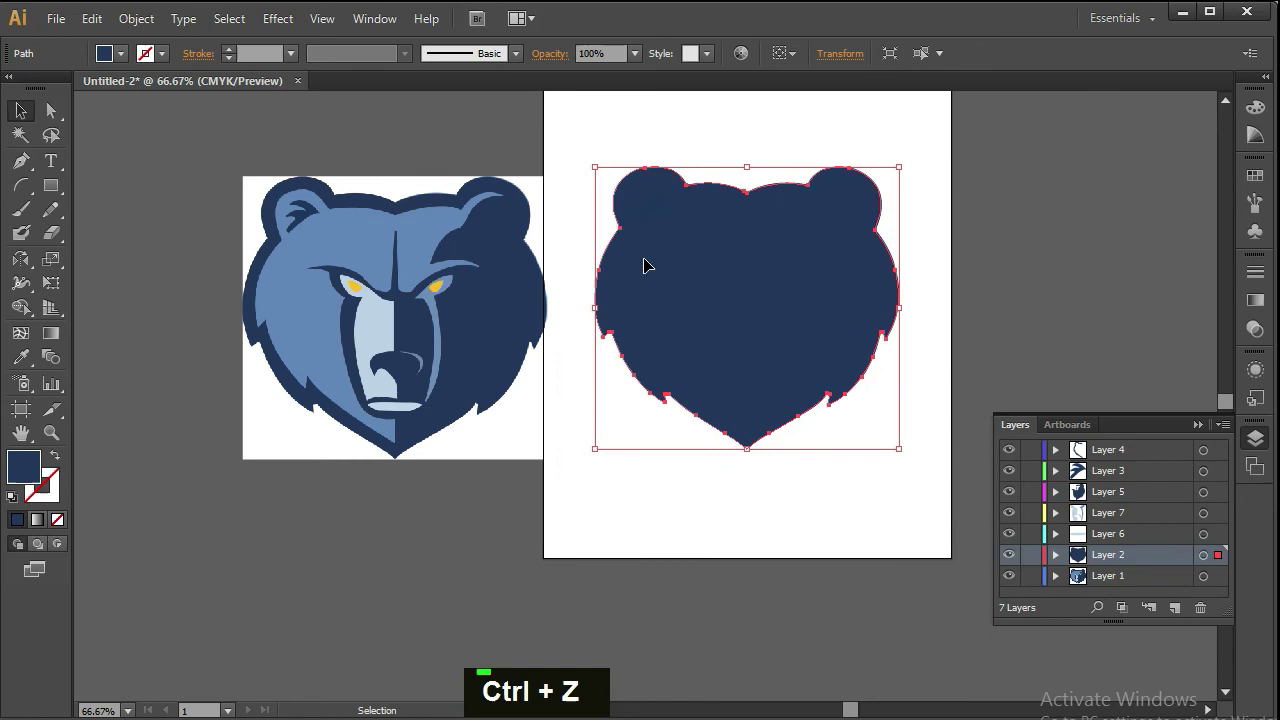
- Try to fill the left half's outline shape with the light blue sampled from the reference face, and undo it
left_click(612, 268)
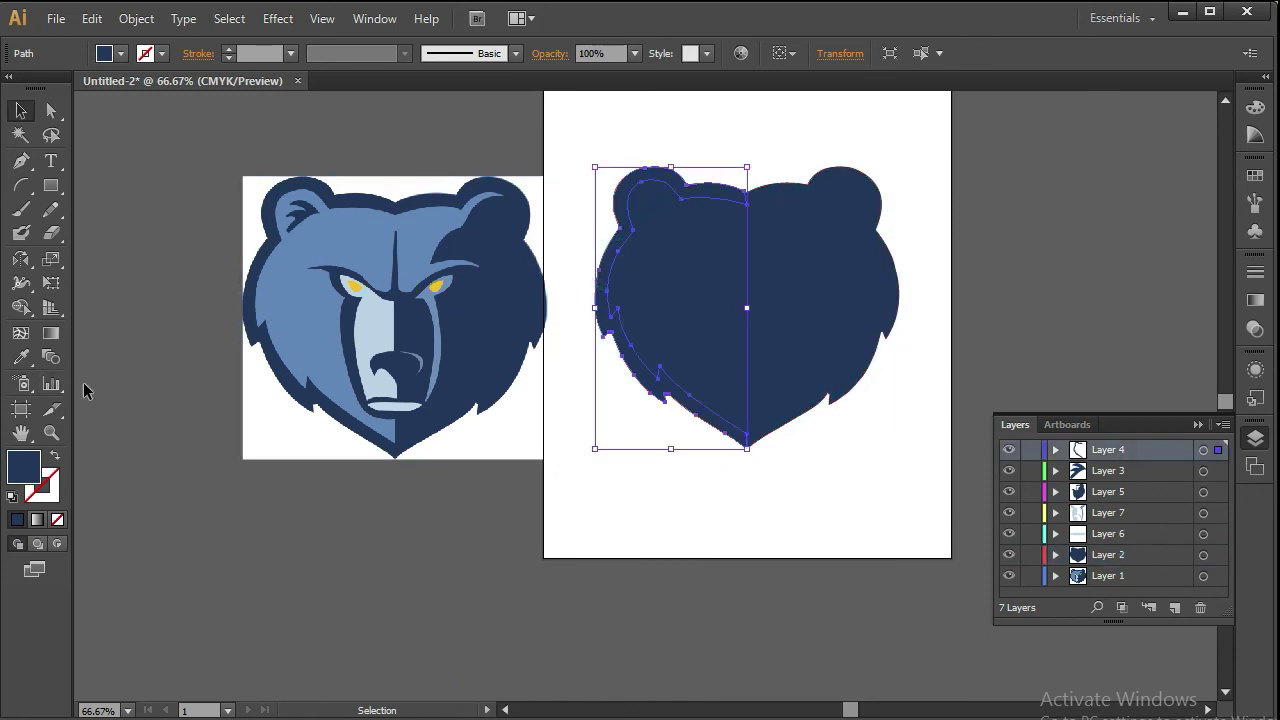
left_click(21, 357)
left_click(286, 277)
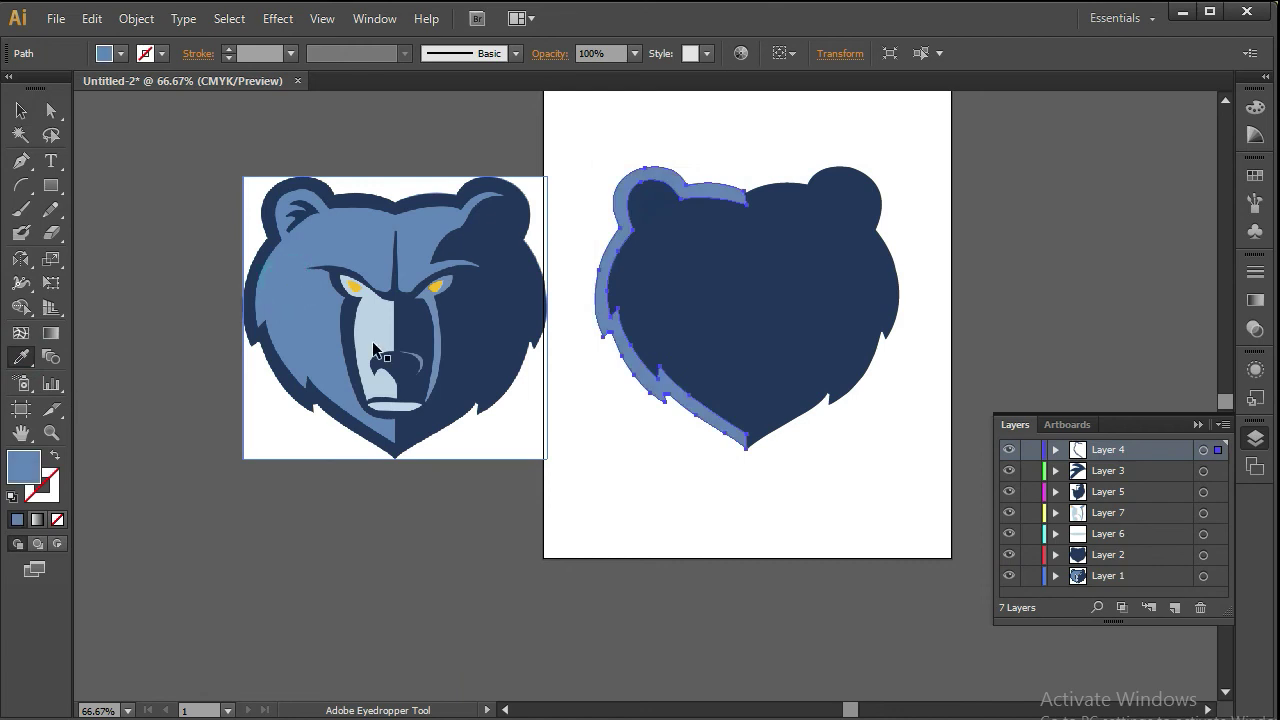
key("ctrl+z")
left_click(420, 372)
key("space")
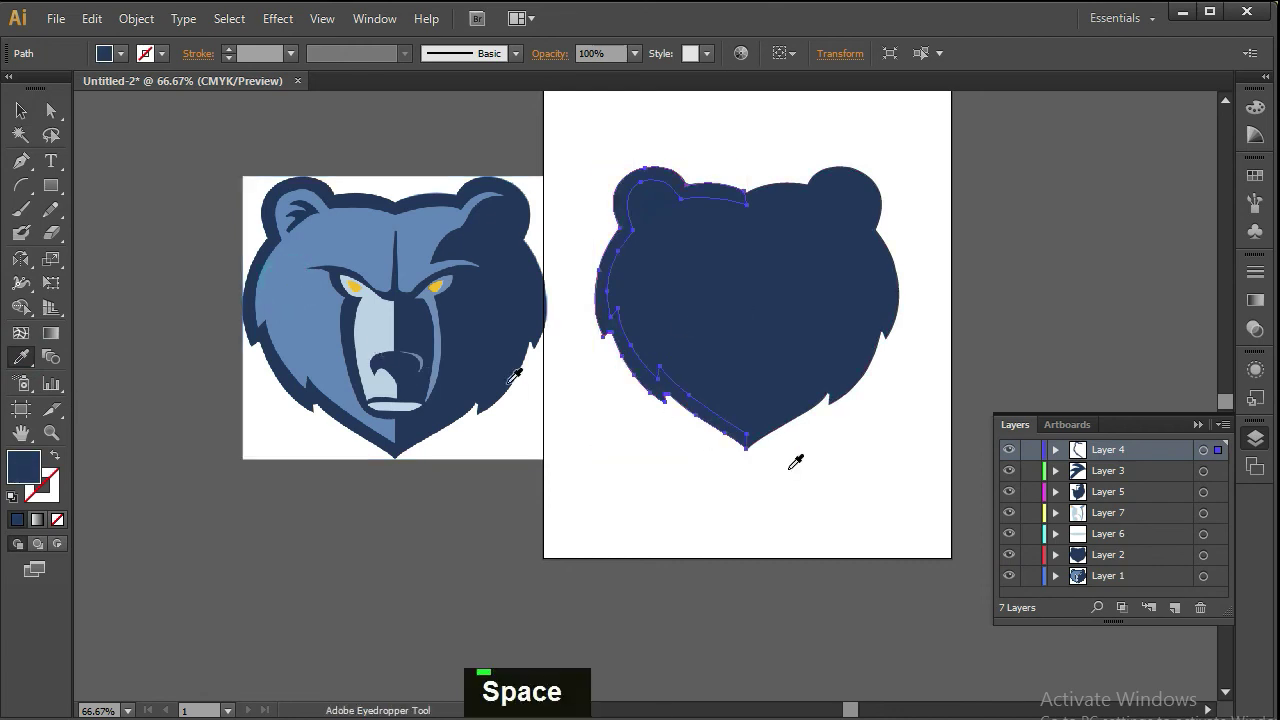
- Move Layer 2 to the very bottom of the layer order, below Layer 1
left_click(19, 110)
left_click(1097, 556)
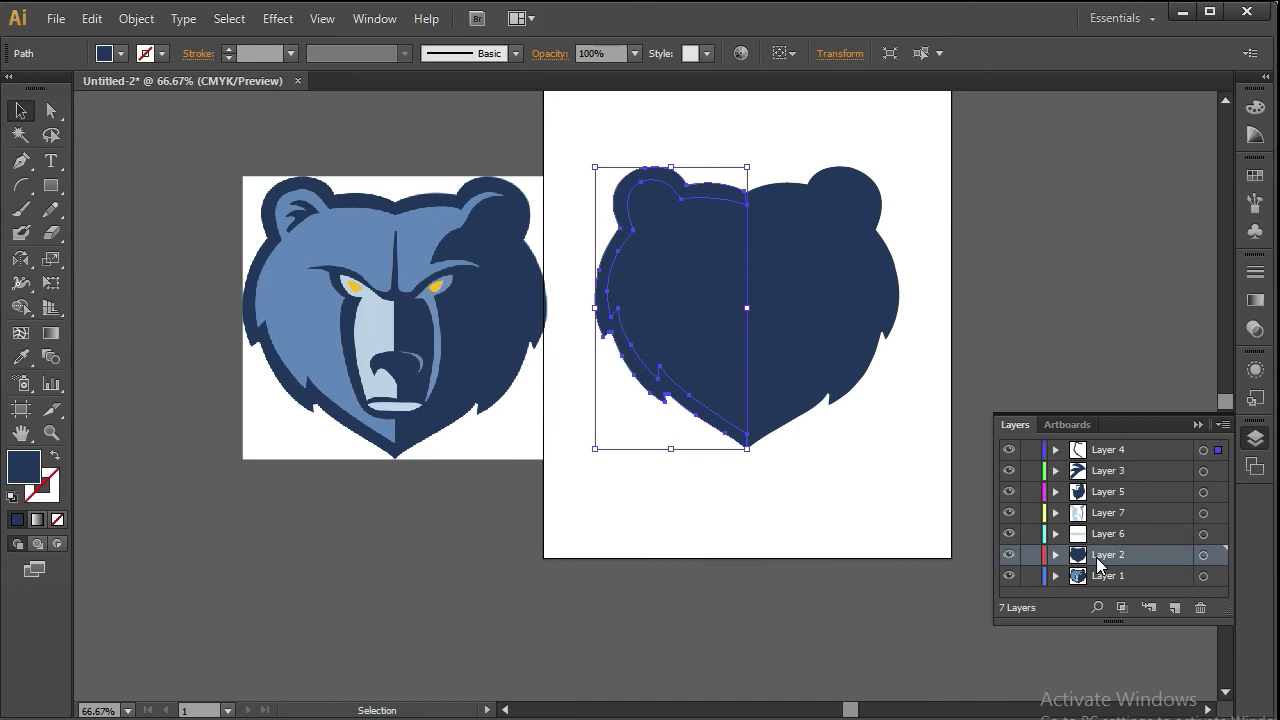
left_click_drag(1097, 562, 1101, 592)
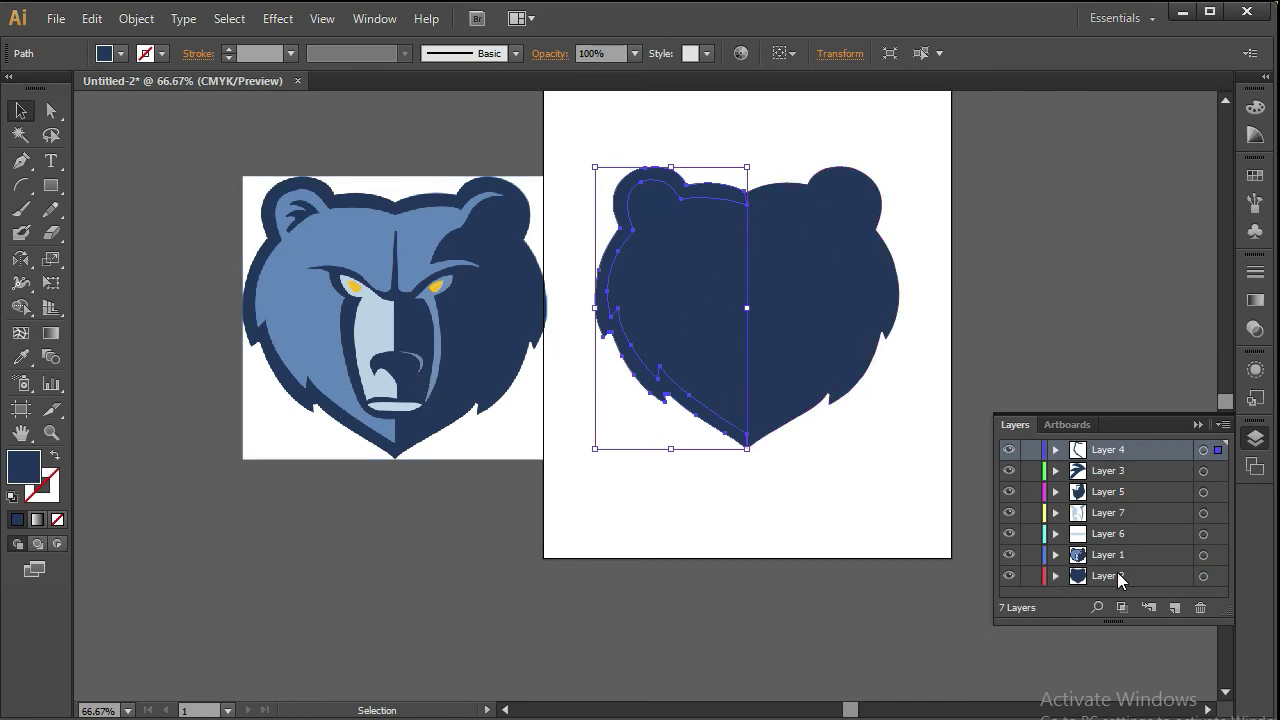
- Try deleting the left half's outline shape, undo the deletion, and make Layer 2 active with nothing selected
left_click(1118, 579)
key("Delete")
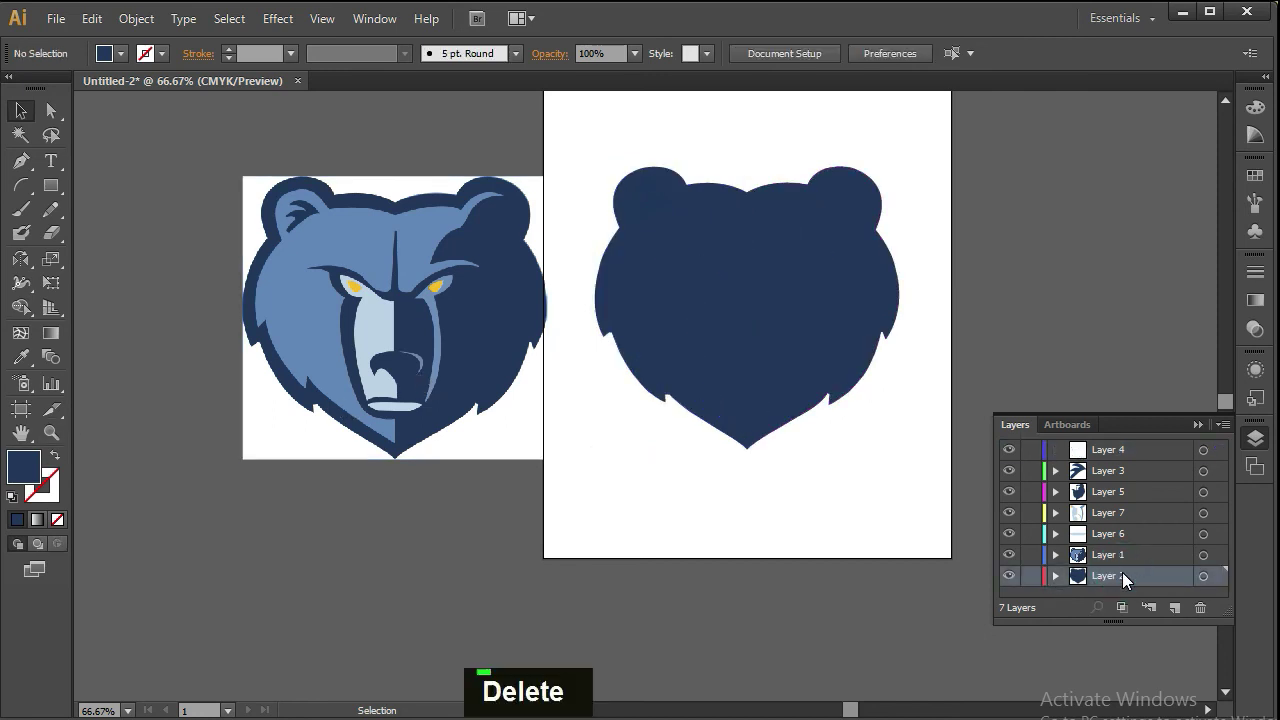
key("ctrl+z")
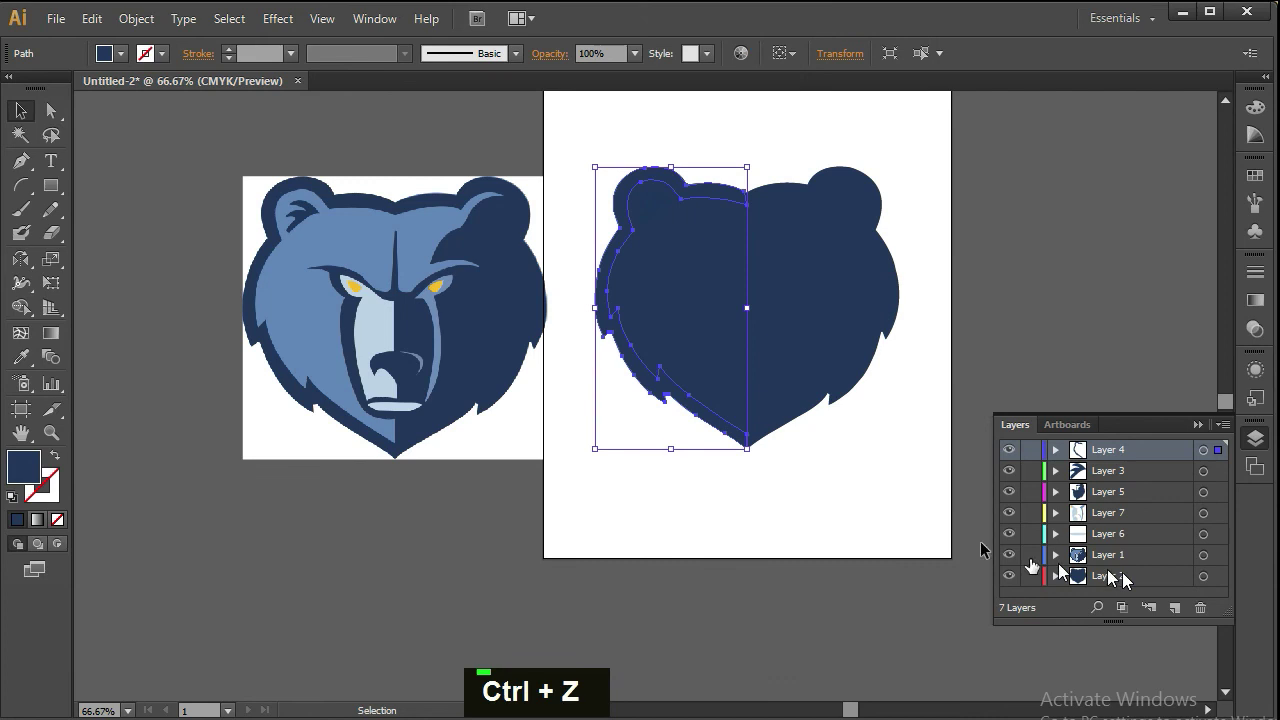
left_click(915, 512)
left_click(1144, 578)
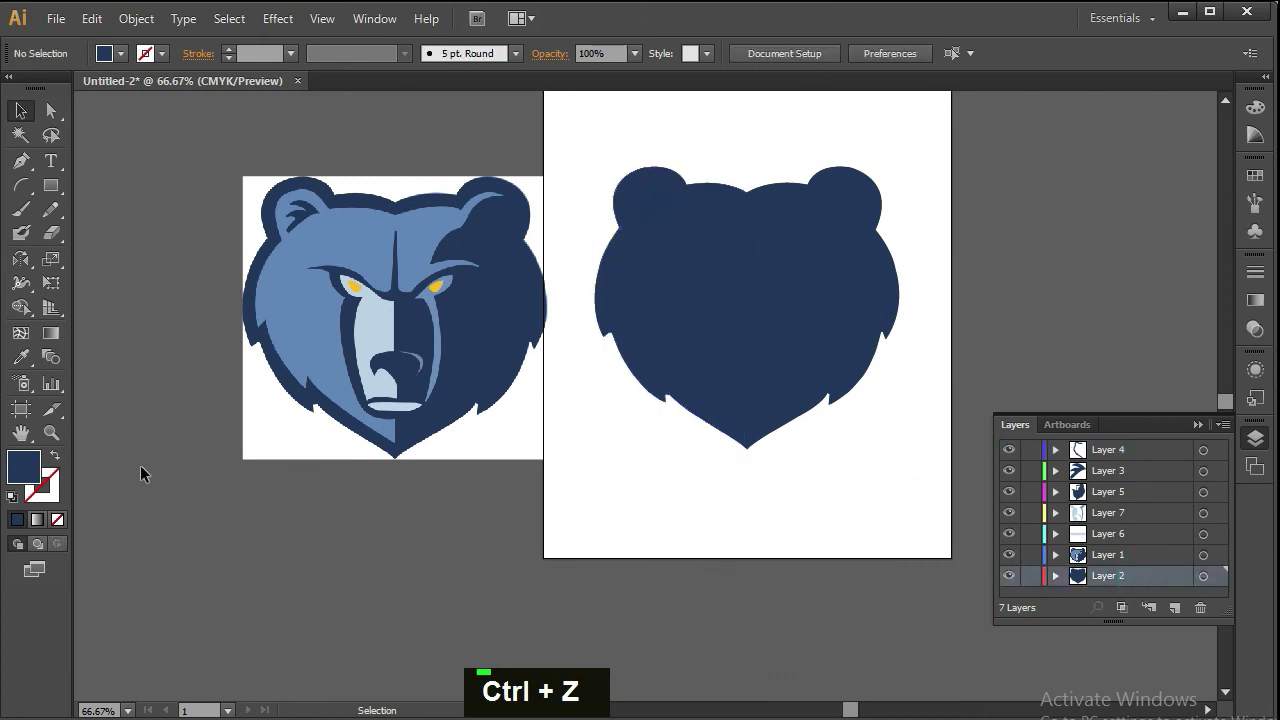
left_click(21, 357)
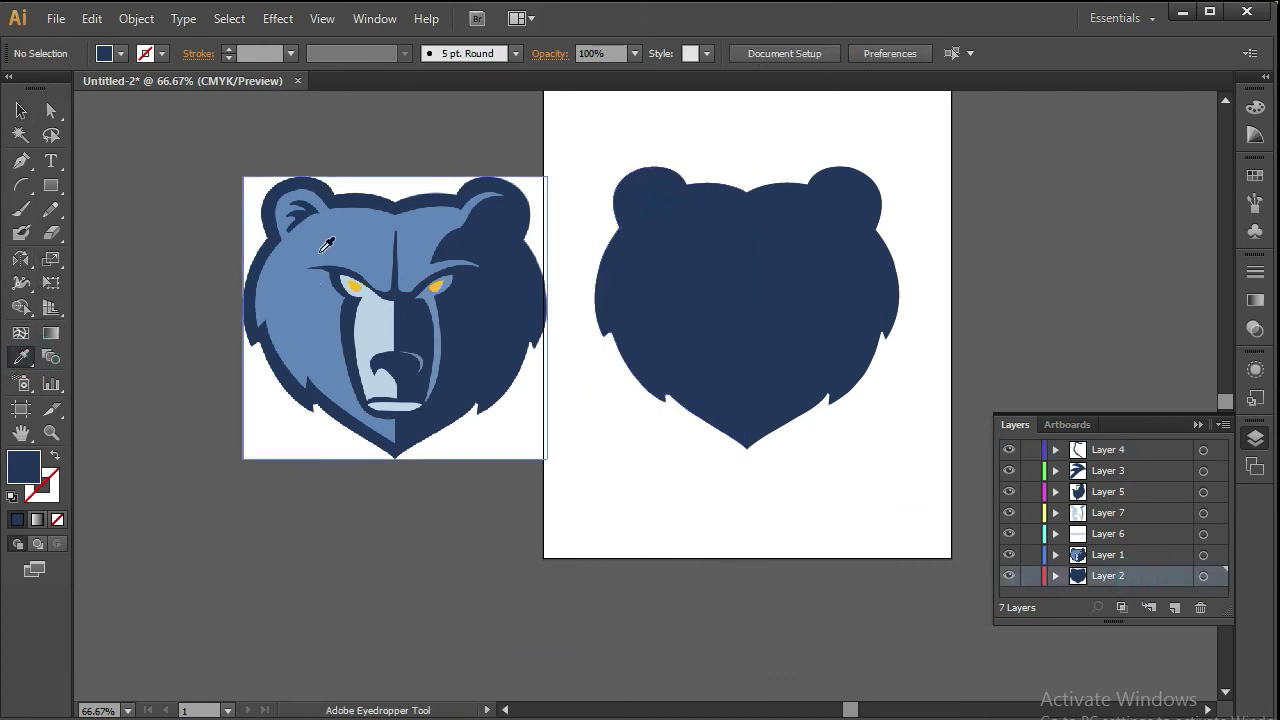
left_click(325, 241)
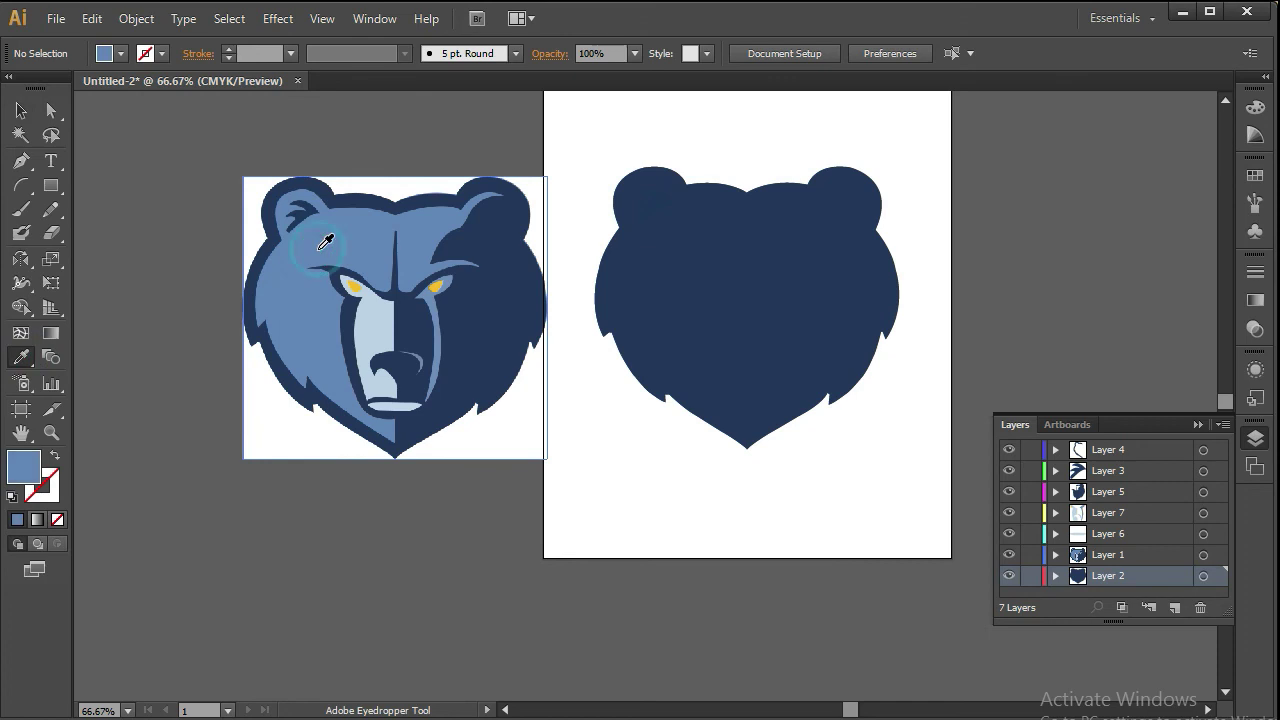
key("v")
- Fill the full head silhouette on Layer 2 with the light blue sampled from the reference bear's forehead
left_click(679, 278)
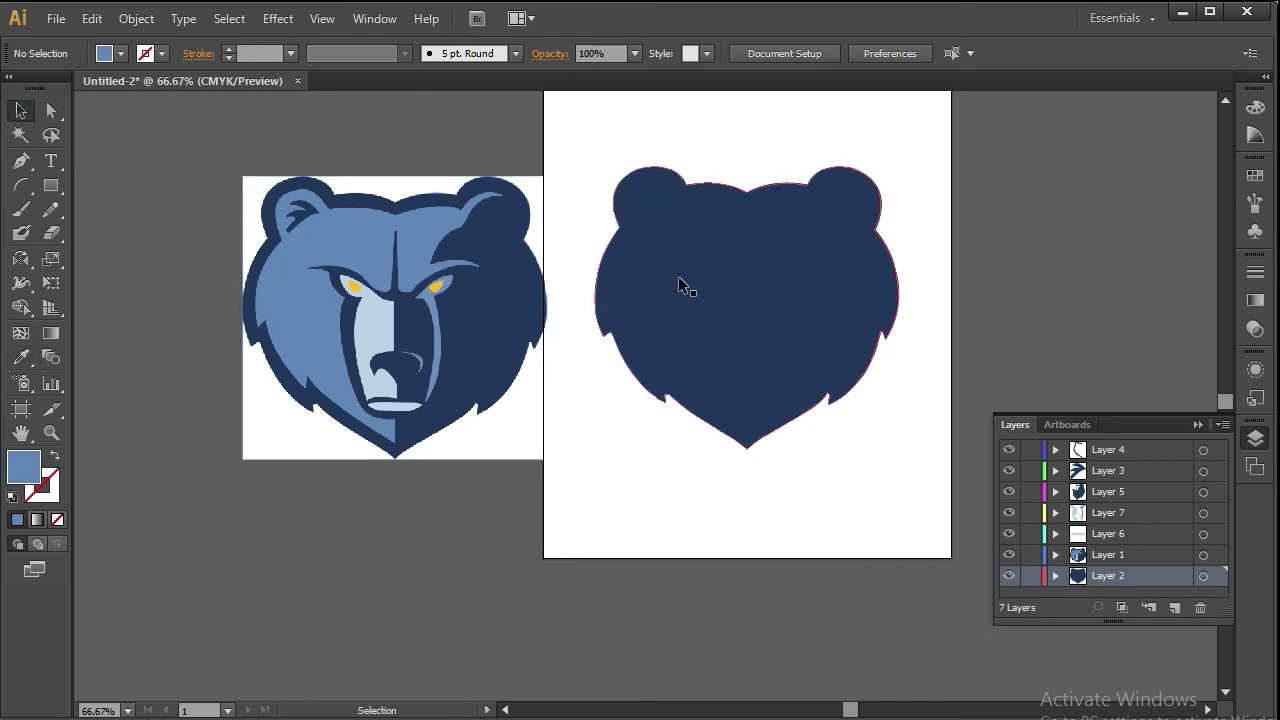
key("ctrl+z")
key("ctrl+z")
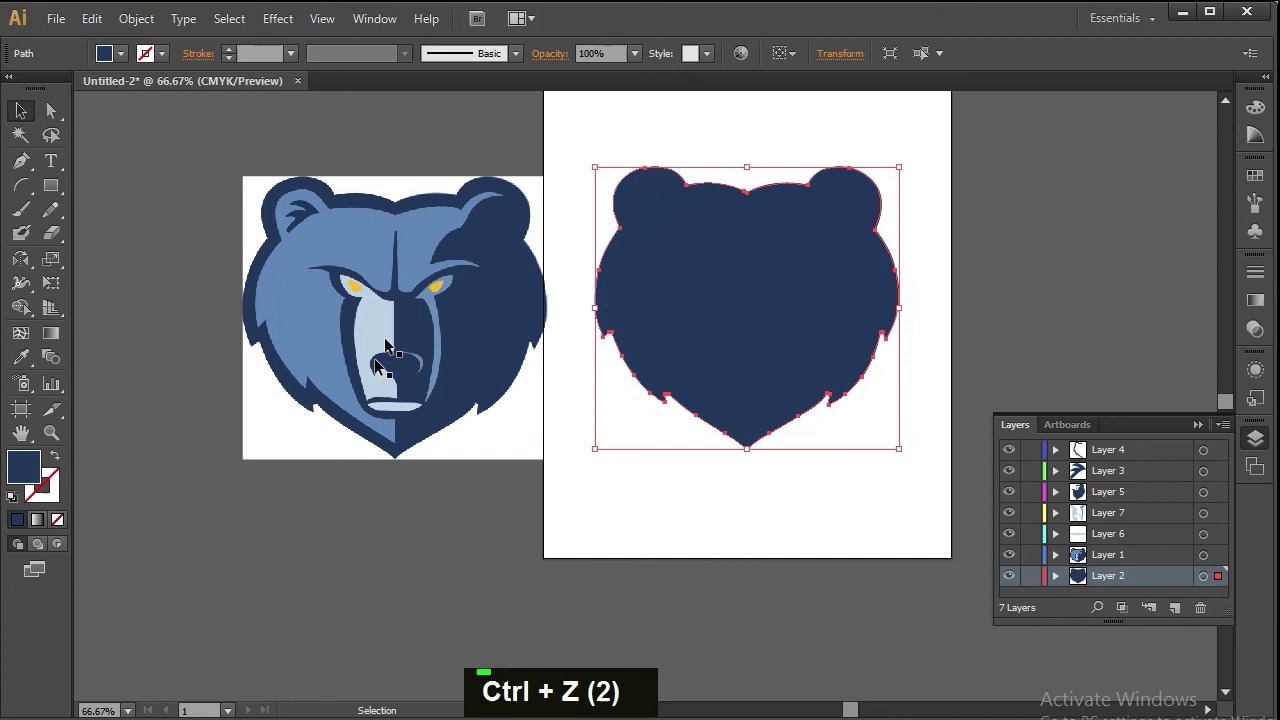
left_click(21, 357)
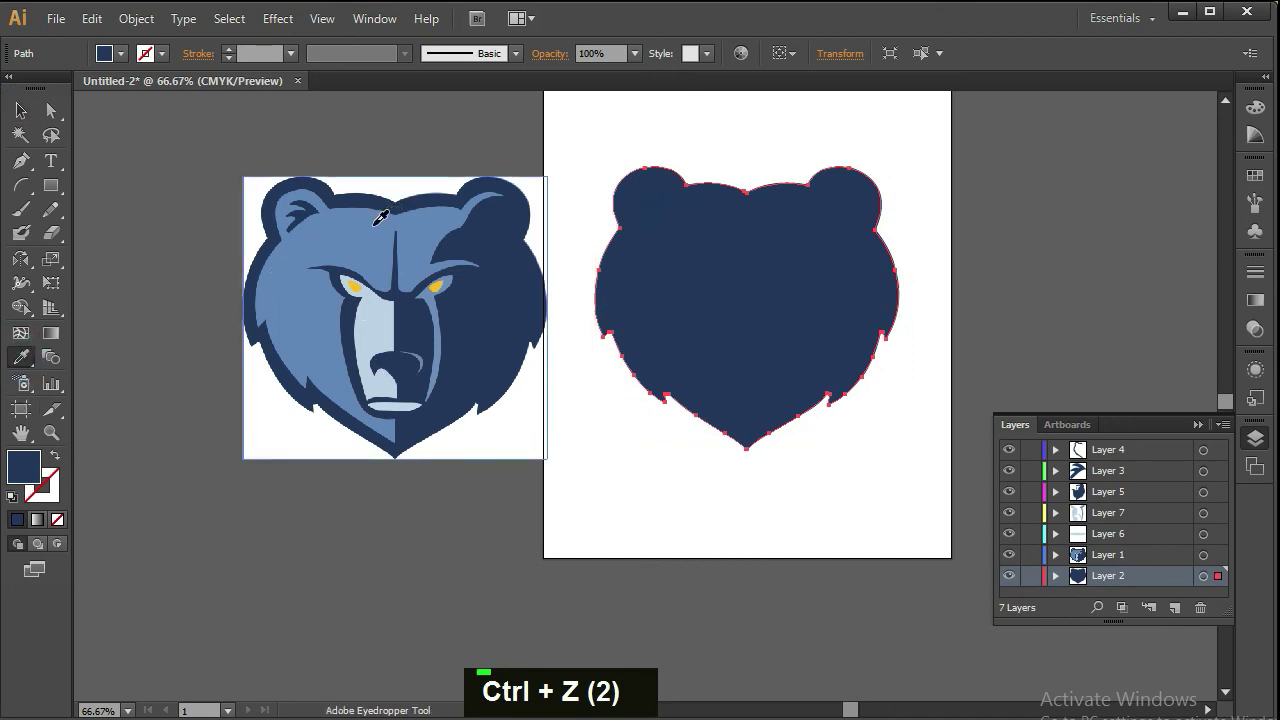
left_click(376, 223)
left_click(21, 110)
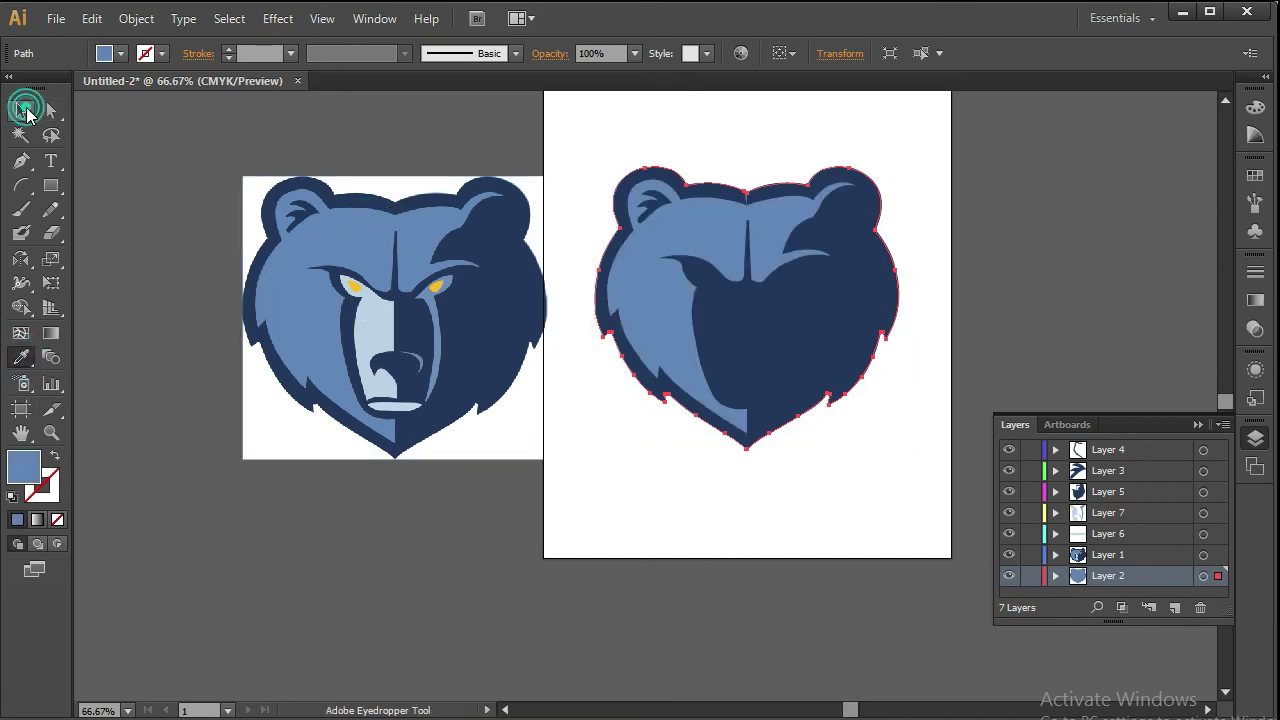
- Move Layer 5 with the dark face shading below Layer 6, just above Layer 1, and deselect everything
left_click(1144, 493)
left_click_drag(1144, 493, 1144, 541)
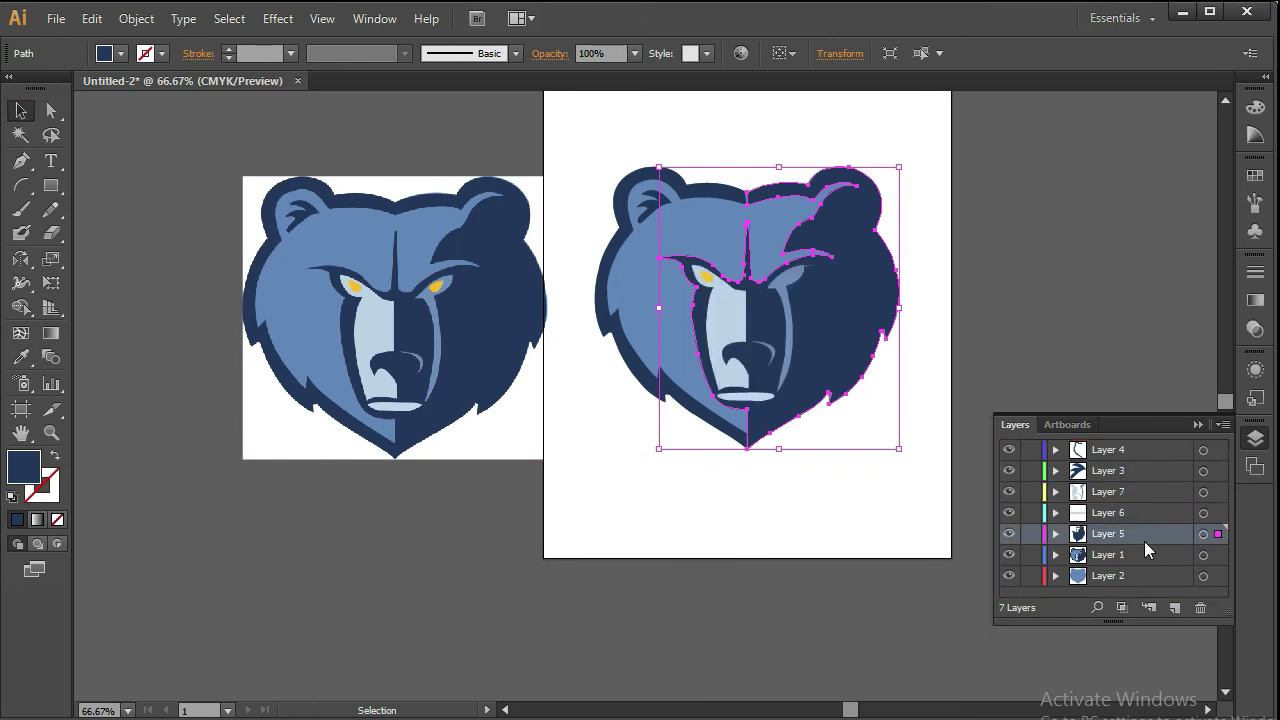
left_click(934, 562)
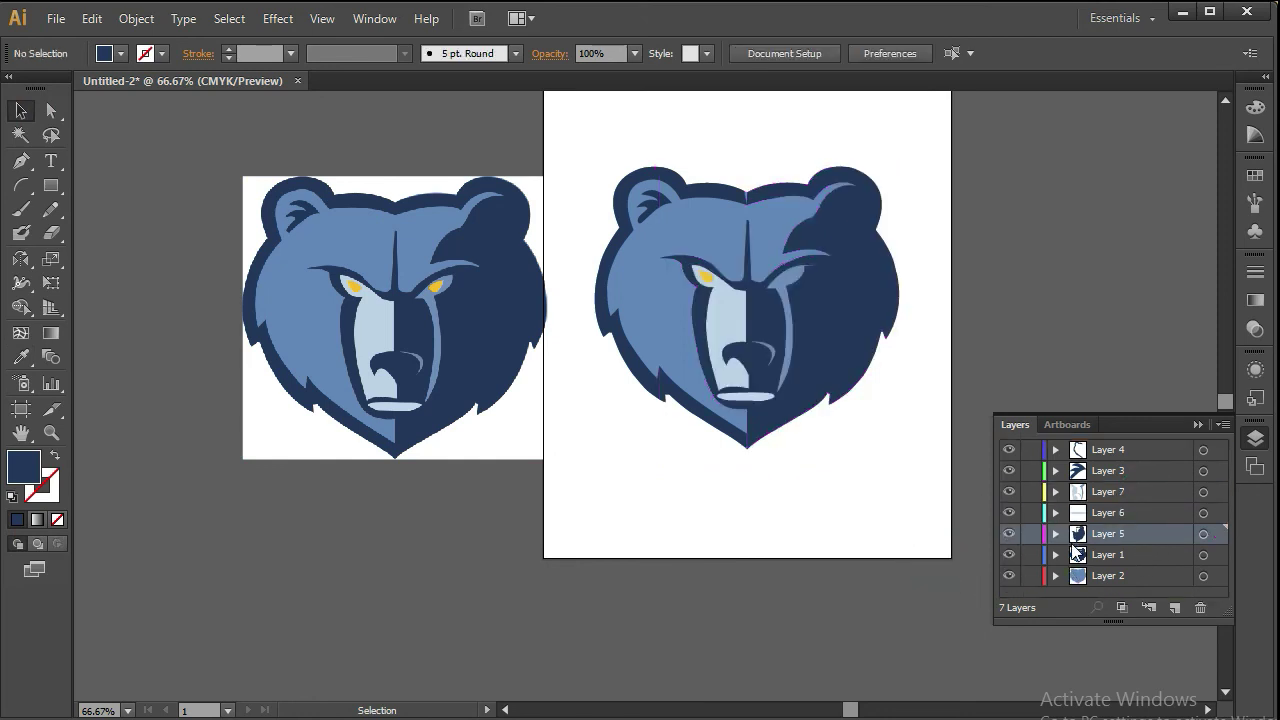
- Select the pale muzzle shape and the mouth shape in turn and check their fill colours with the Eyedropper
left_click(722, 337)
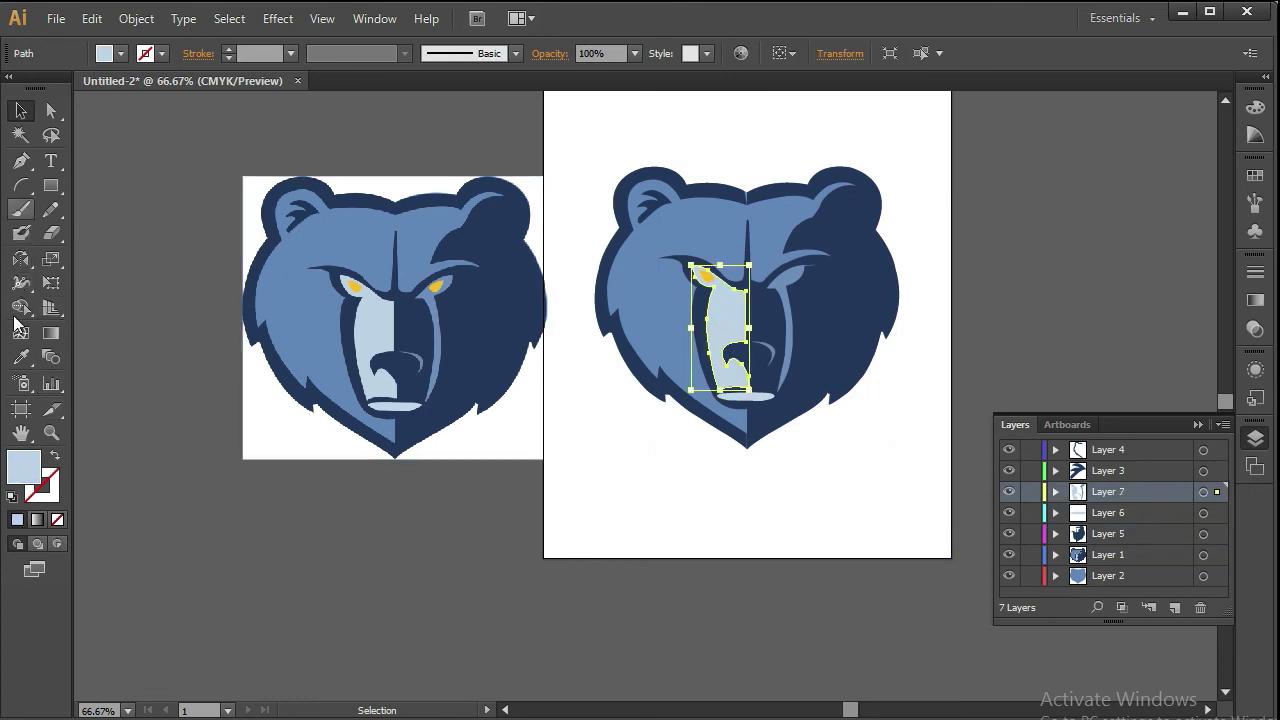
double_click(20, 357)
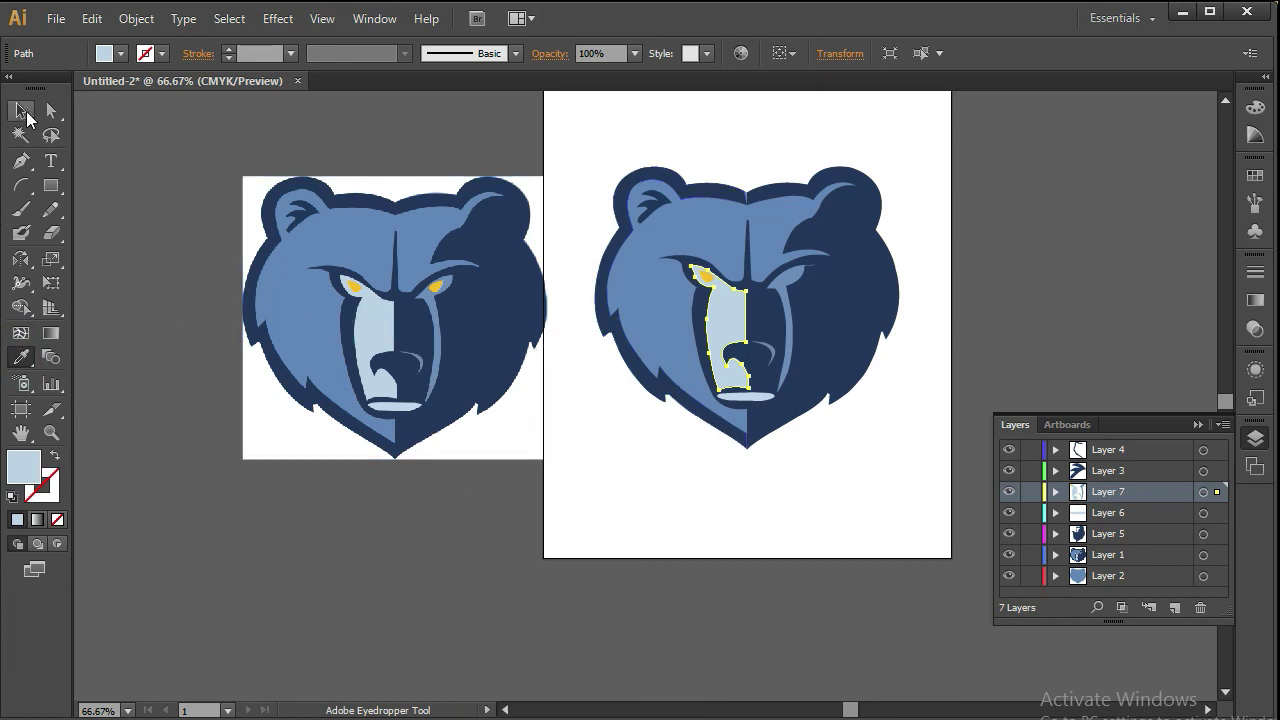
left_click(24, 112)
left_click(757, 398)
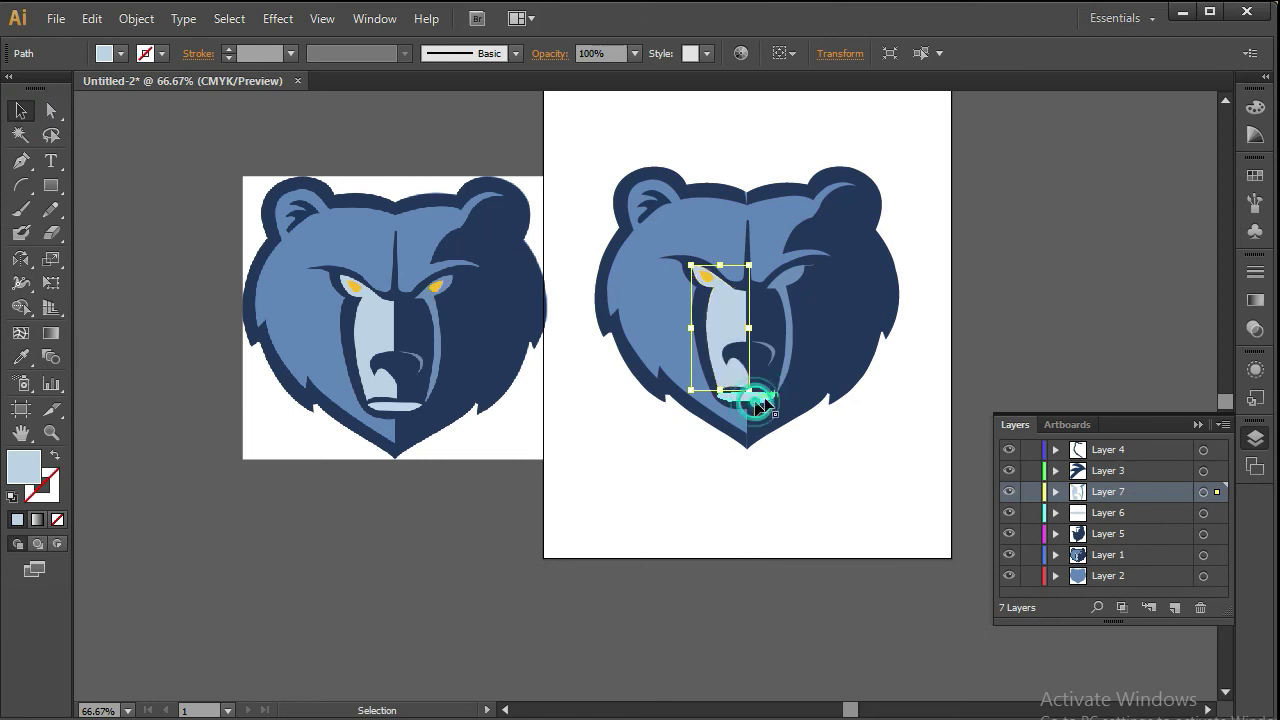
left_click(22, 360)
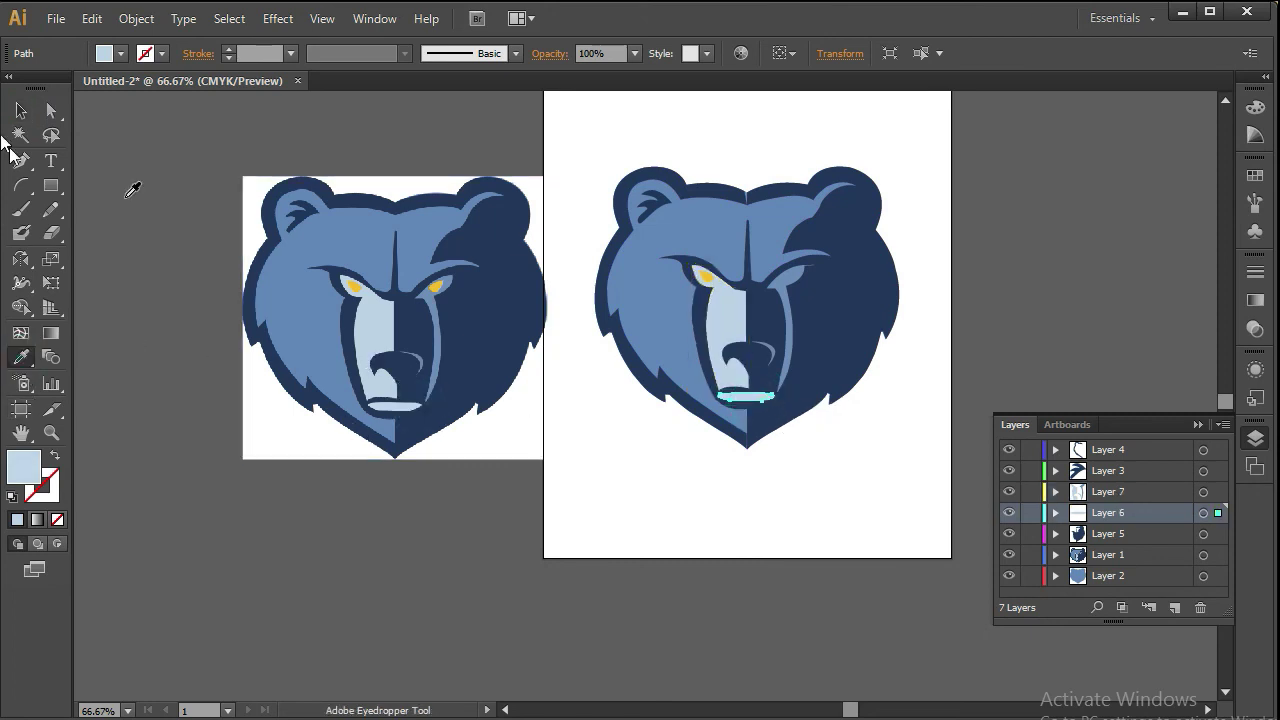
left_click(22, 111)
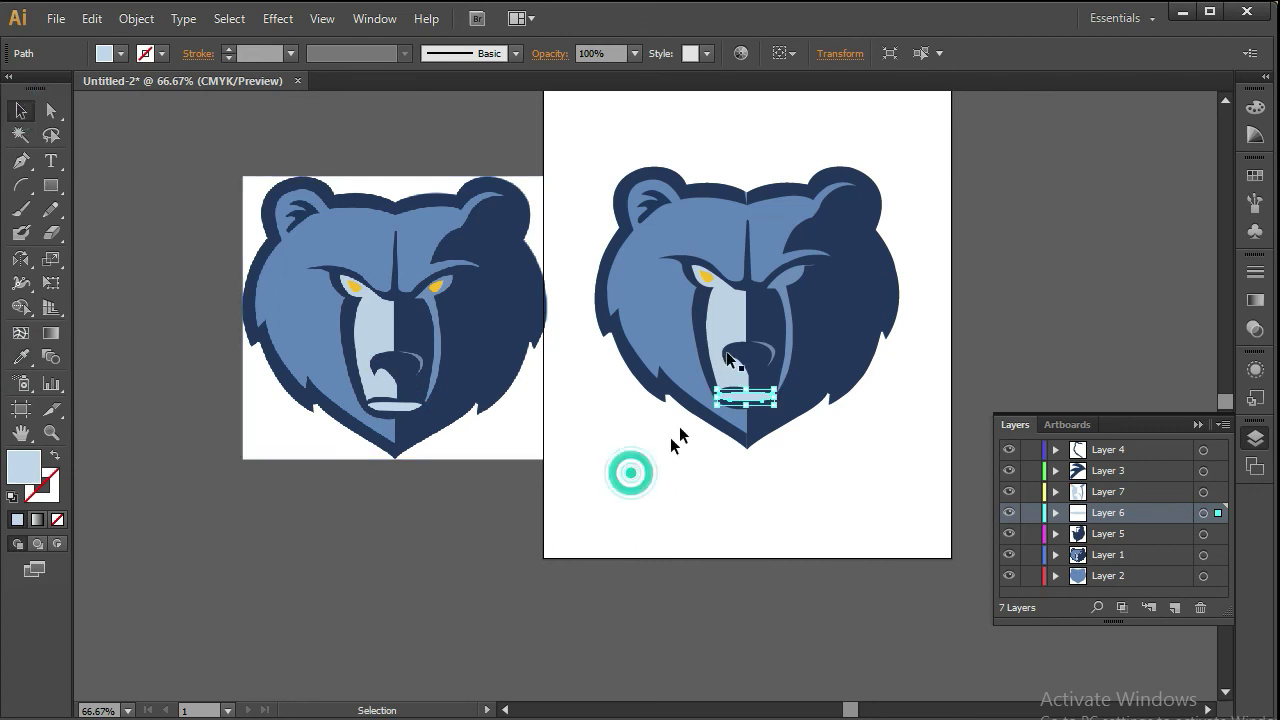
left_click(630, 473)
- Try moving the right eye's blue shape aside to uncover the yellow iris beneath it, and undo the move
left_click(797, 281)
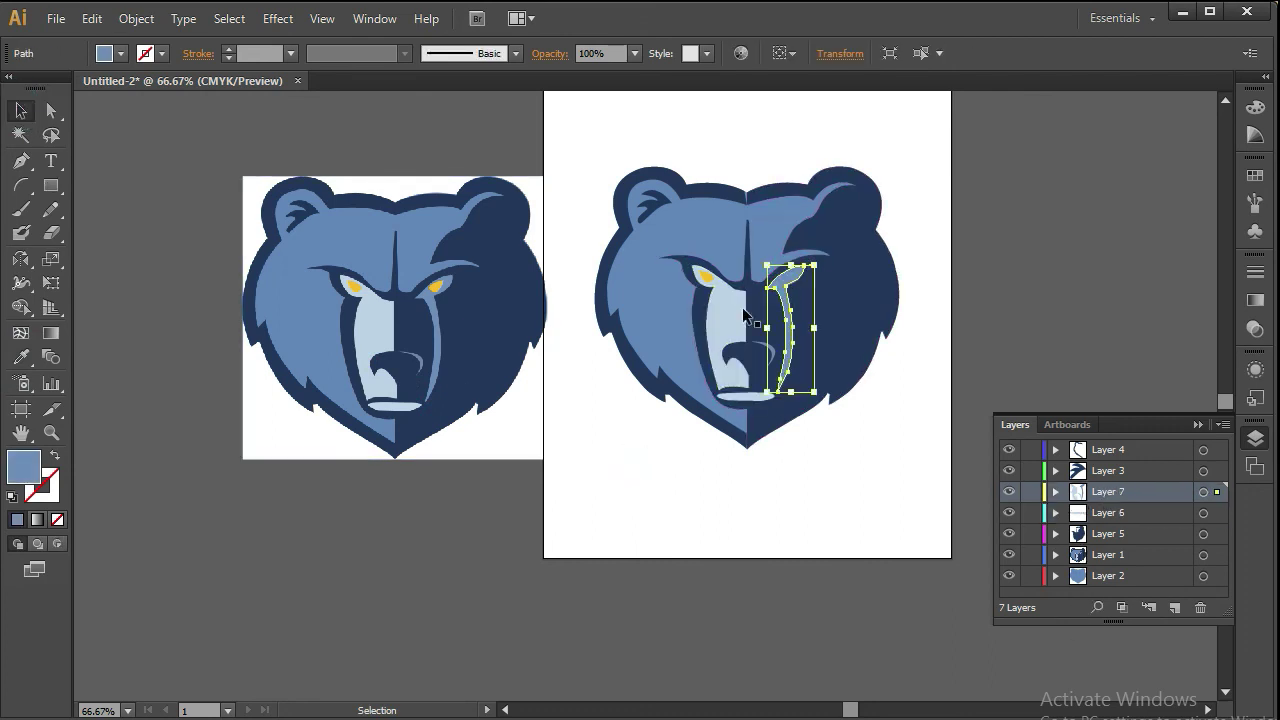
left_click_drag(797, 281, 833, 280)
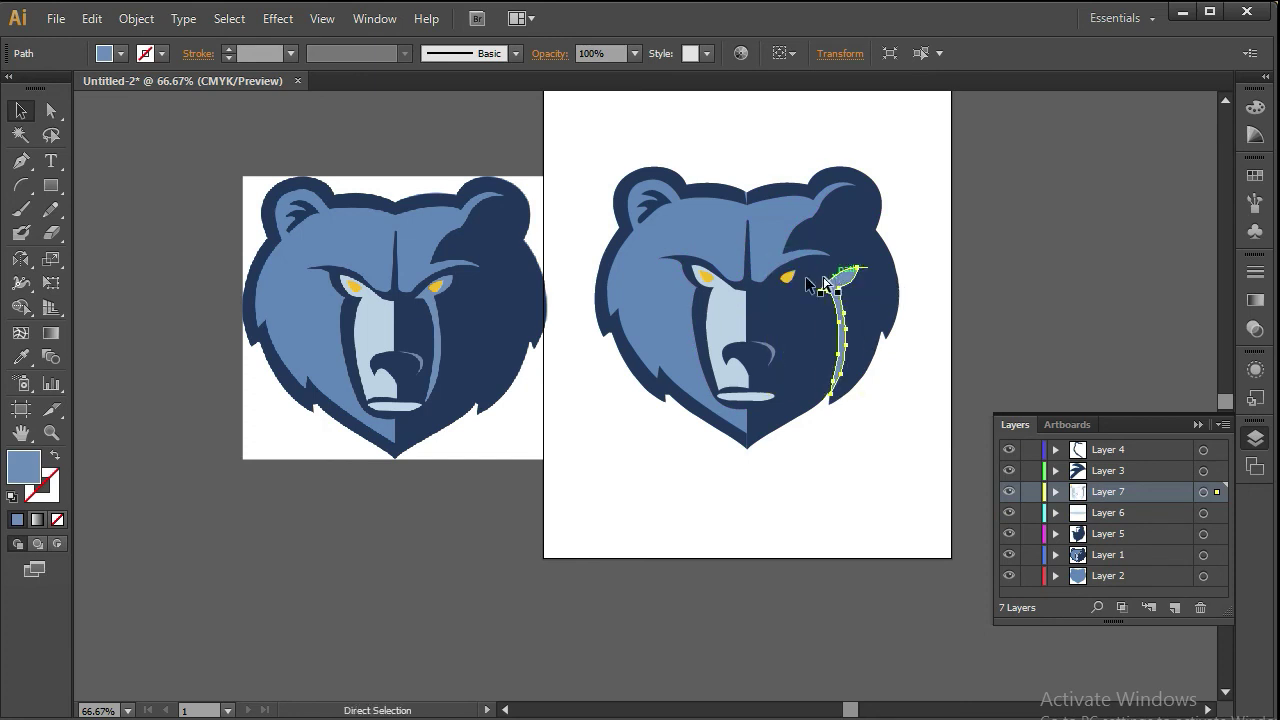
key("ctrl+z")
key("alt")
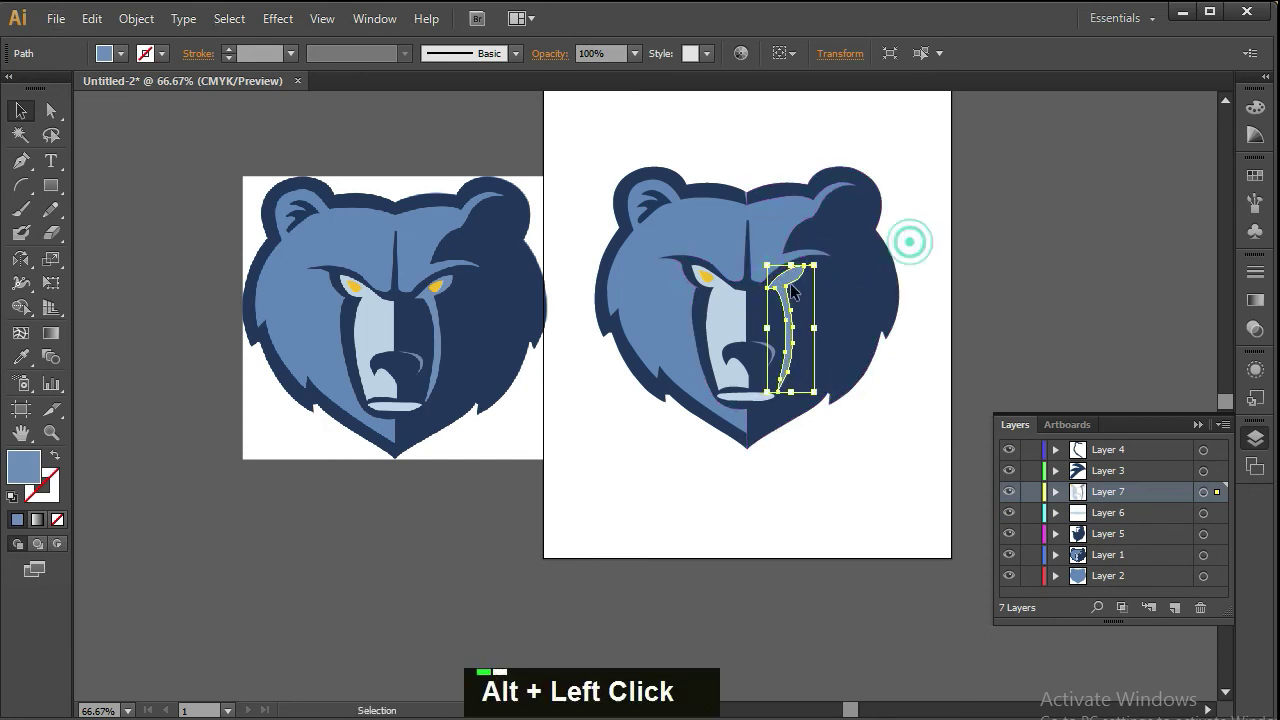
- Isolate the yellow iris hidden beneath the right eye's blue shape, then cut it and paste it back in front on Layer 7
left_click(815, 307, "alt")
left_click(834, 291, "shift")
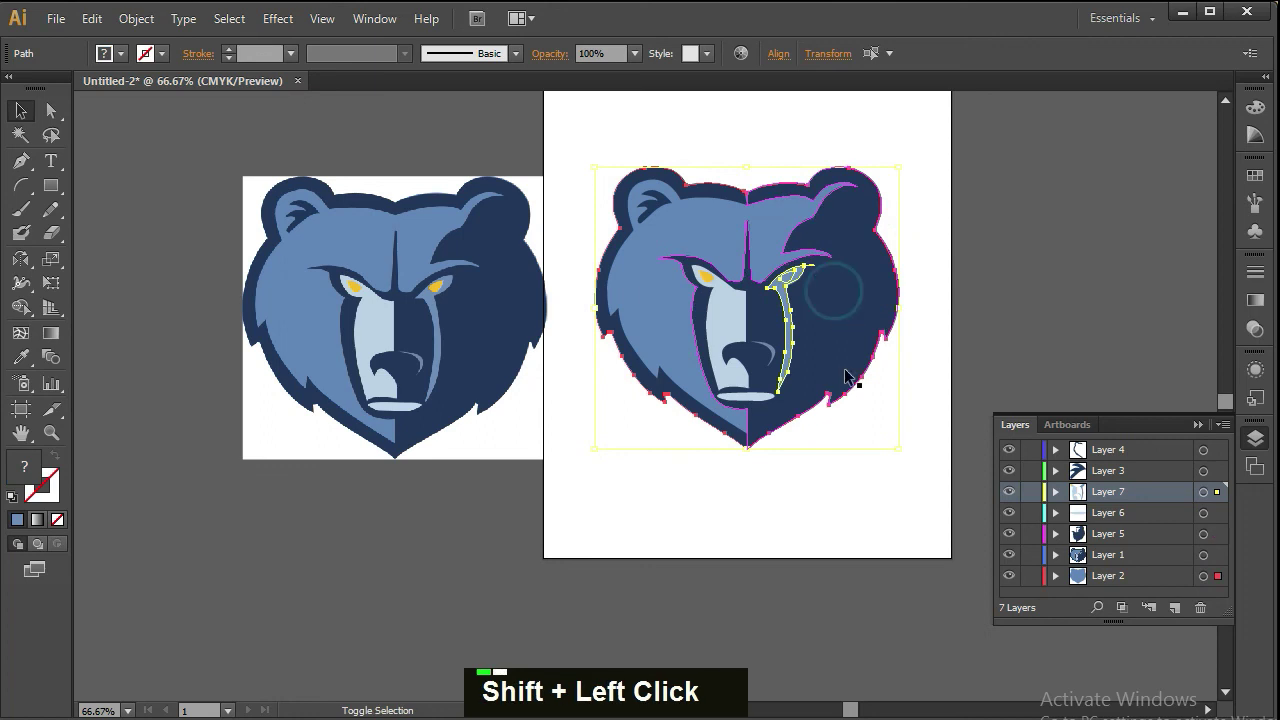
left_click(850, 172, "shift")
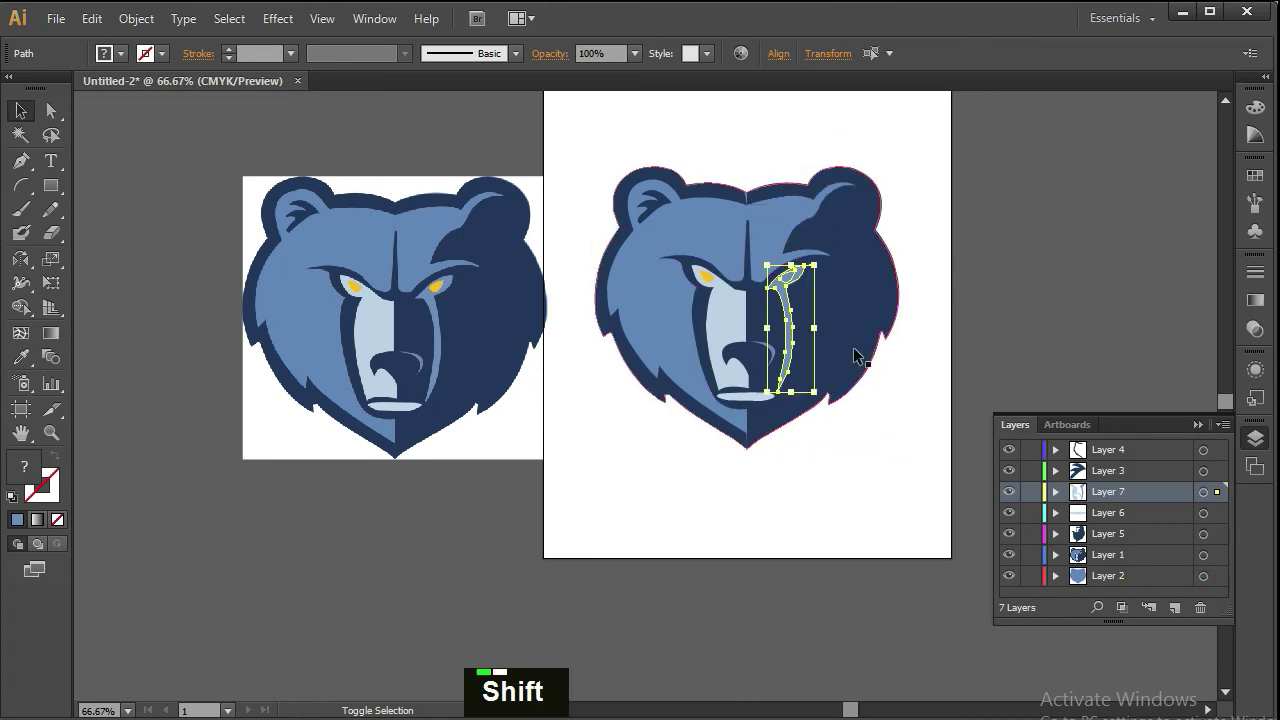
left_click(850, 451, "shift")
key("Delete")
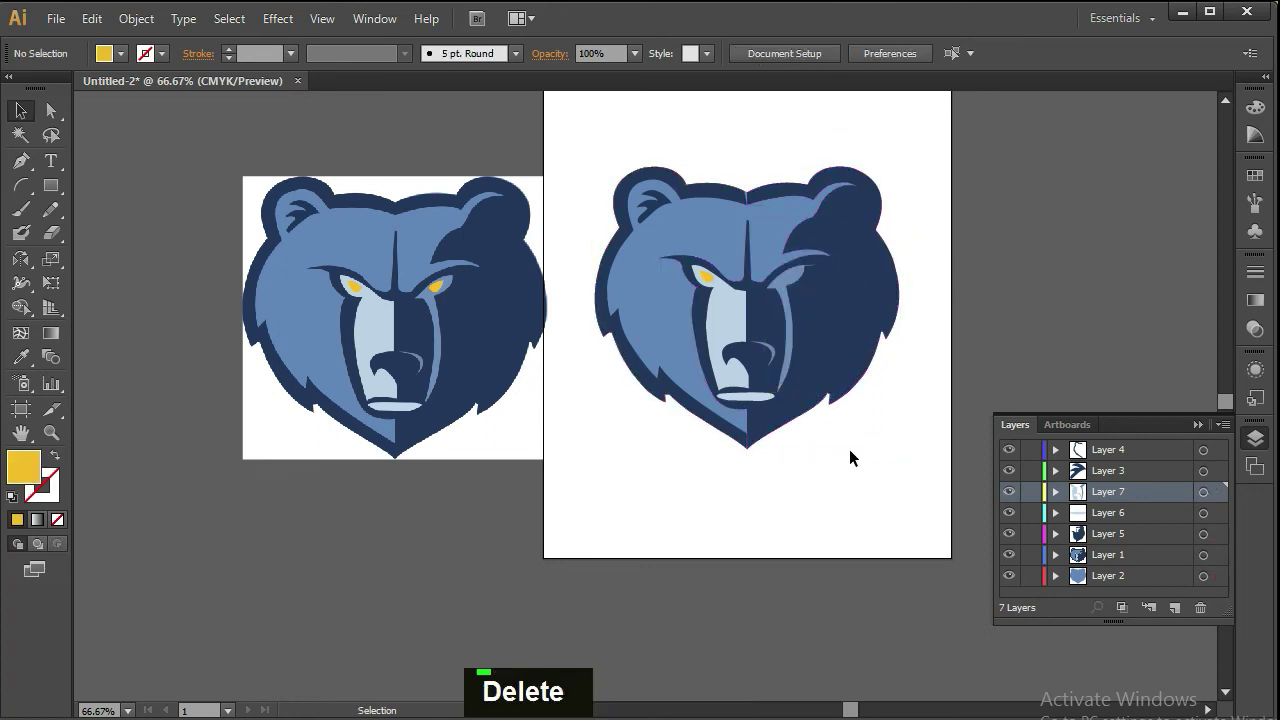
key("ctrl+z")
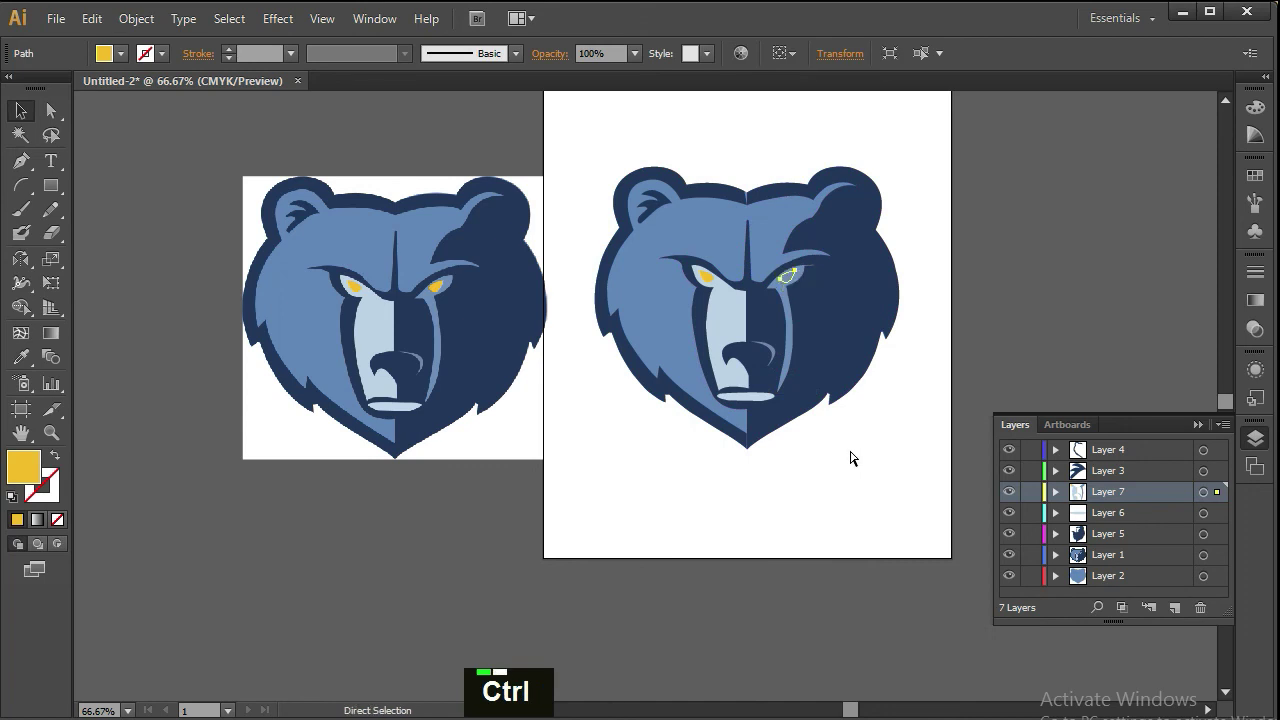
key("Delete")
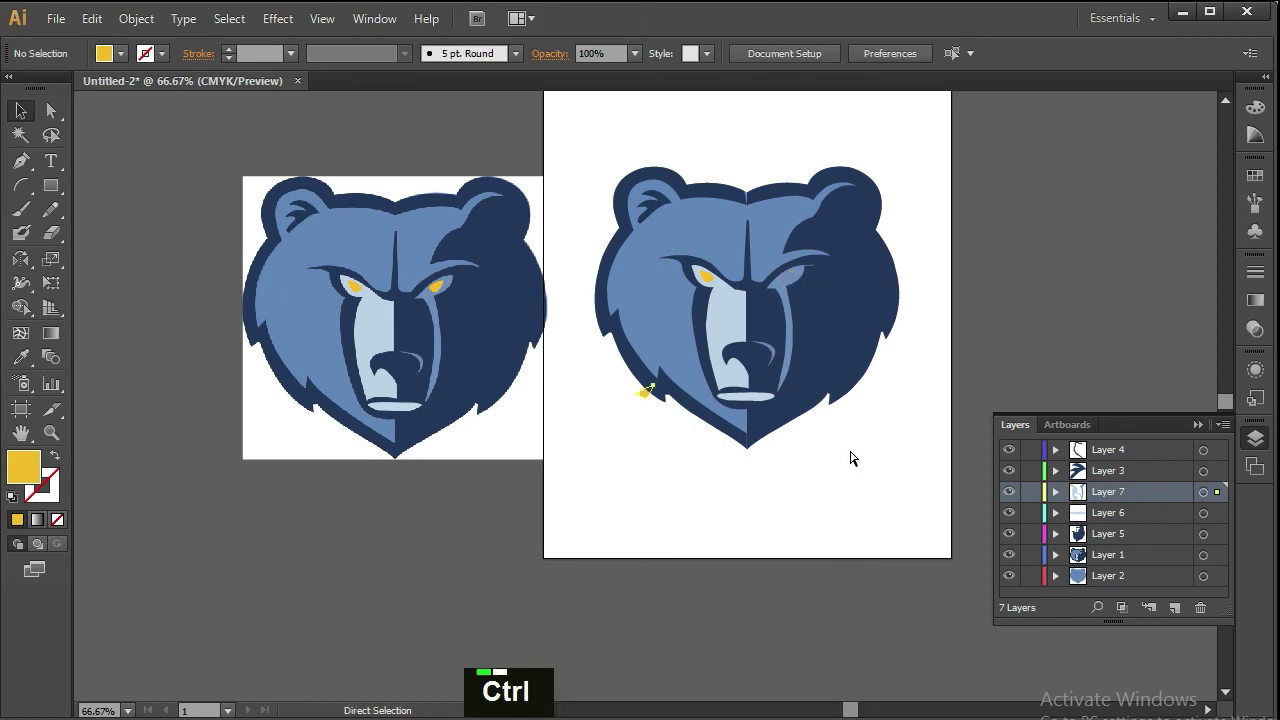
key("ctrl+v")
- Move the pasted yellow iris onto the right eye's blue shape, level with the left iris, and deselect everything
key("ctrl+space")
left_click_drag(834, 243, 609, 446)
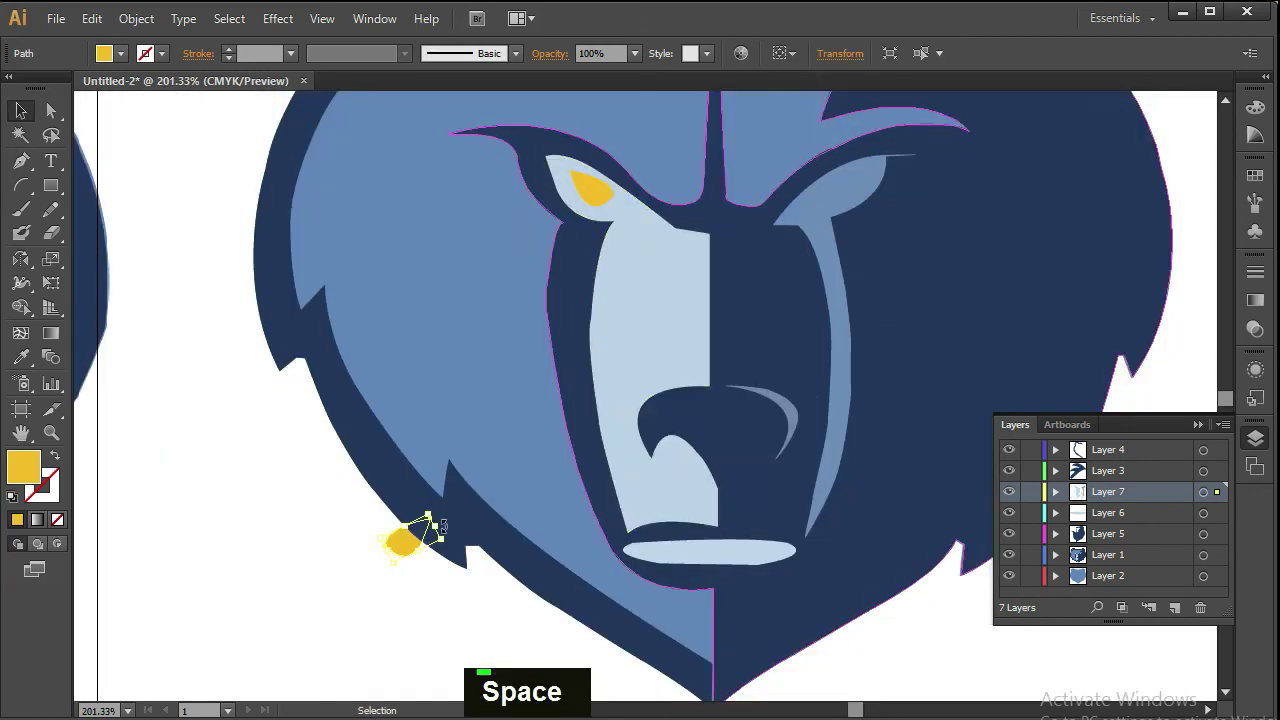
left_click_drag(432, 574, 830, 207)
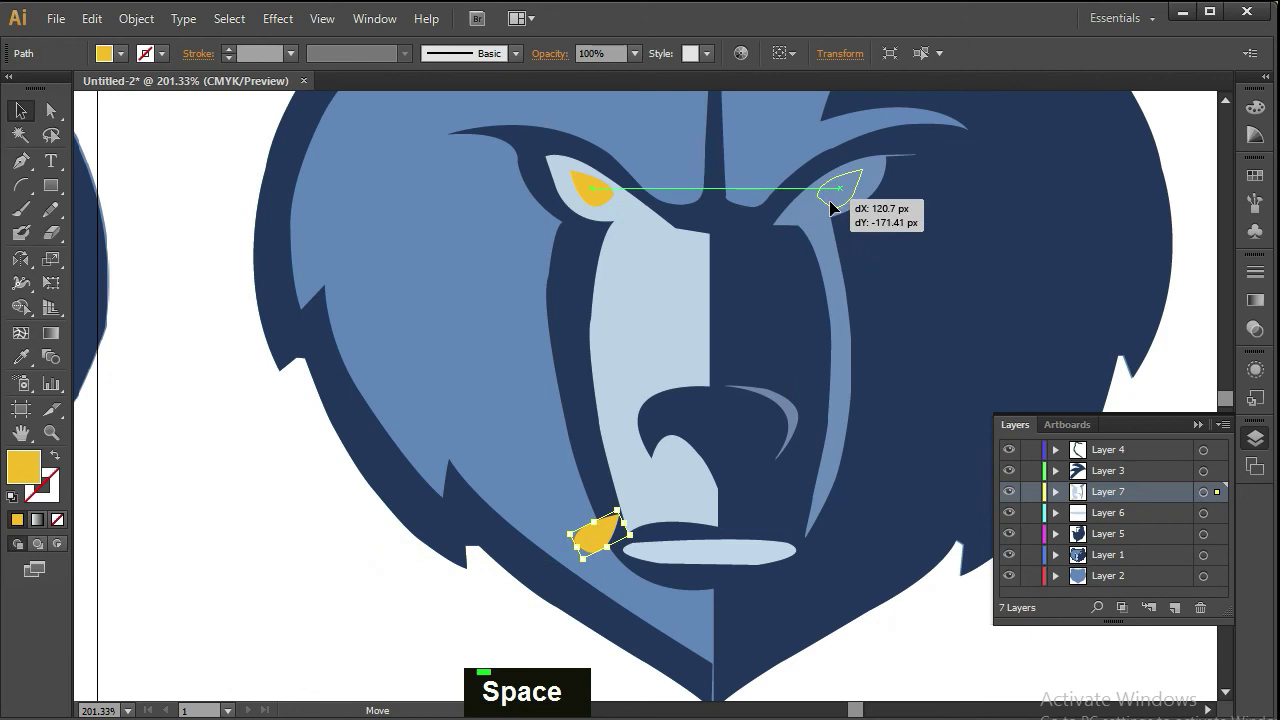
left_click_drag(946, 296, 946, 296)
scroll(958, 296, "down", 1)
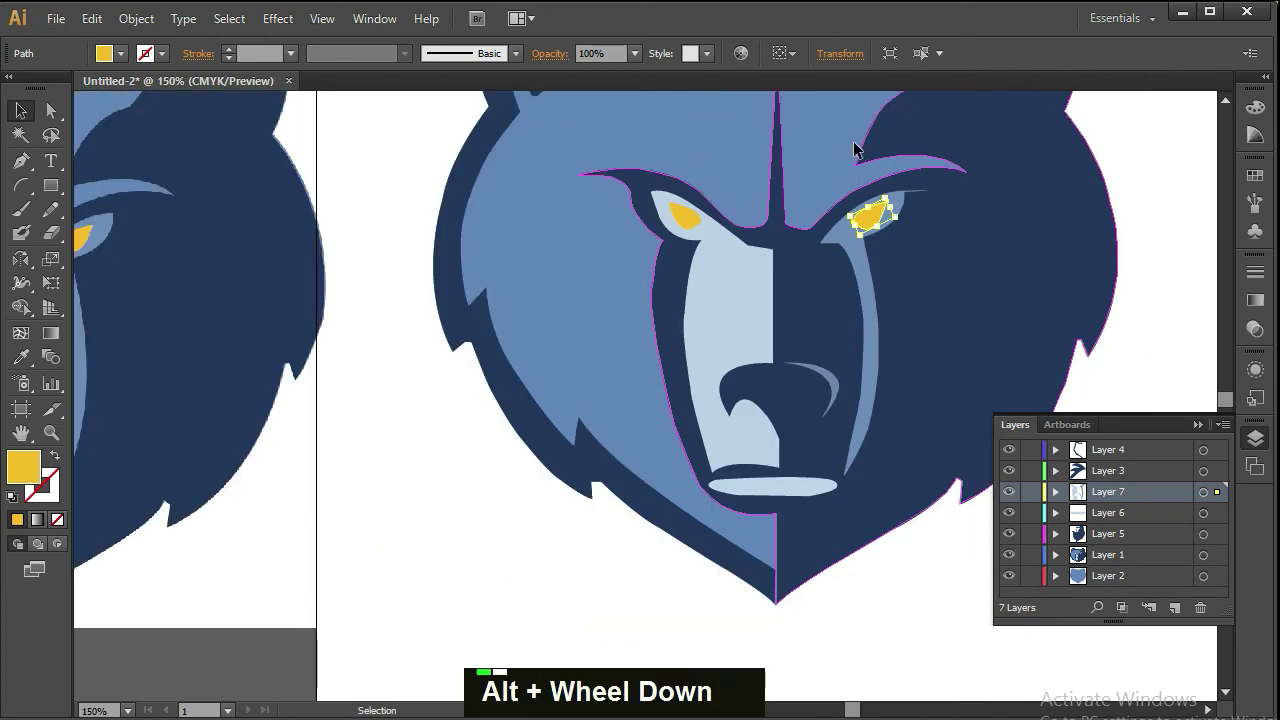
left_click(846, 176)
scroll(871, 243, "down", 2)
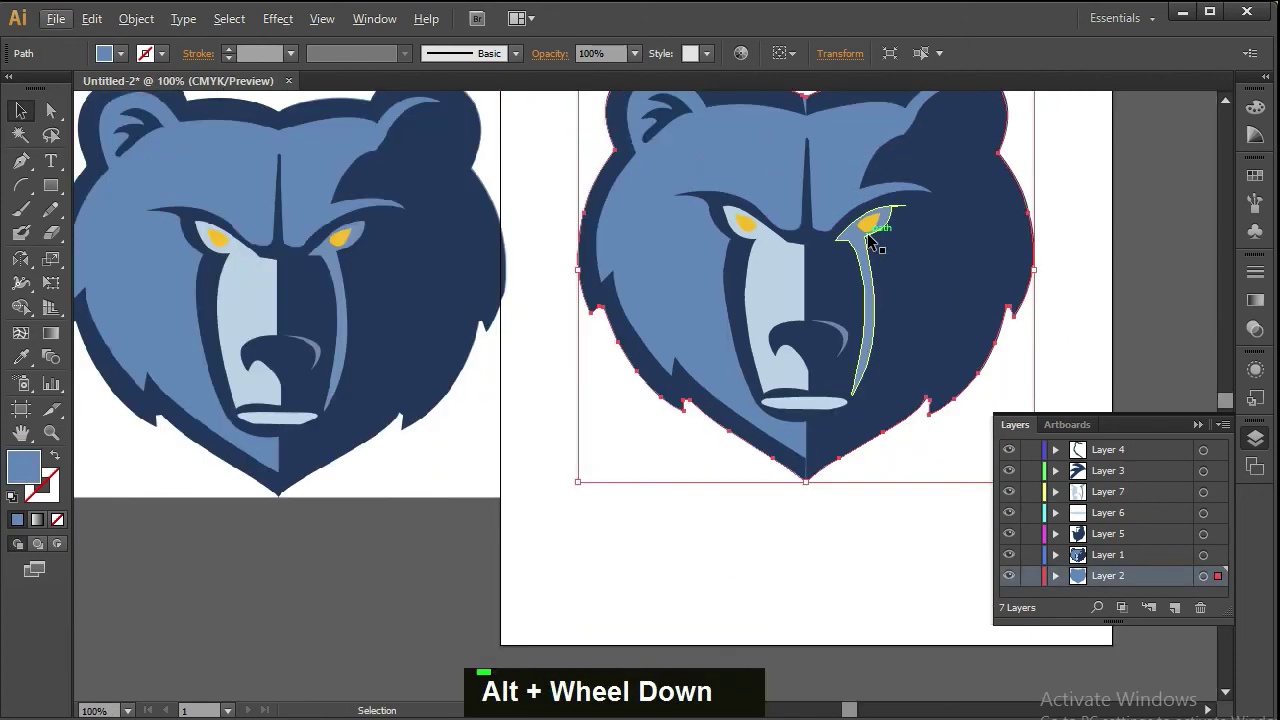
left_click(790, 460)
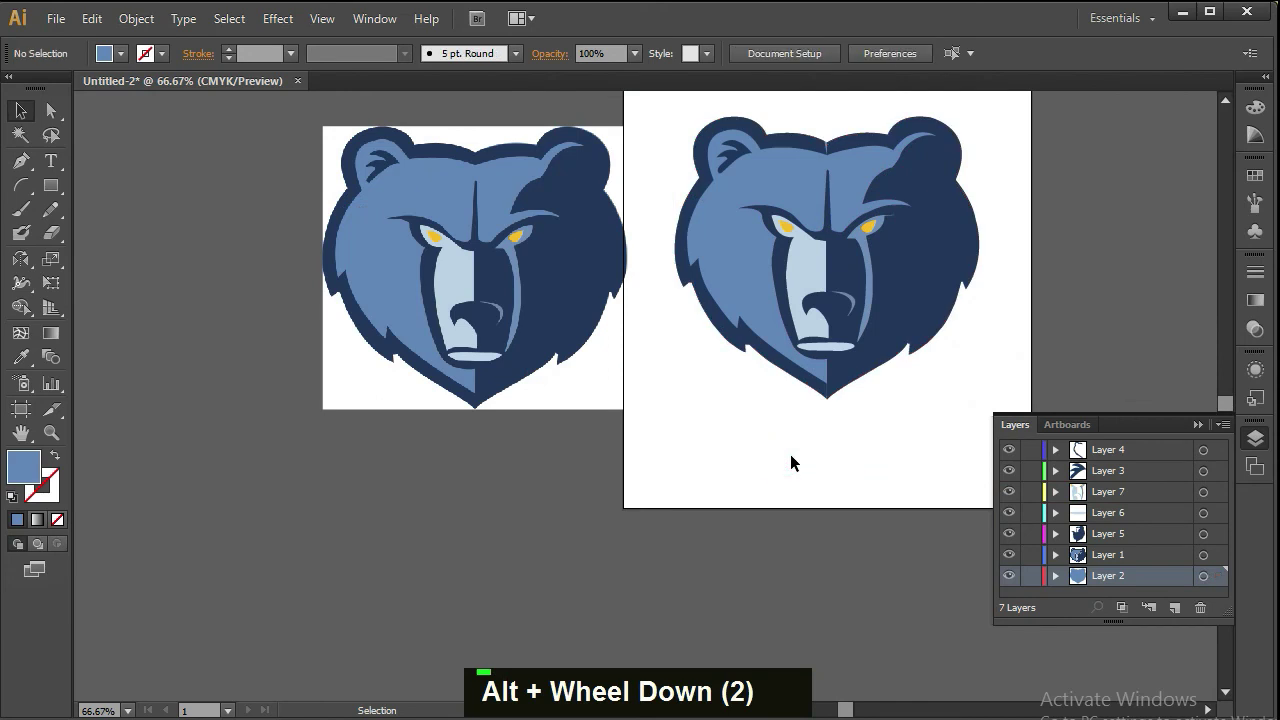